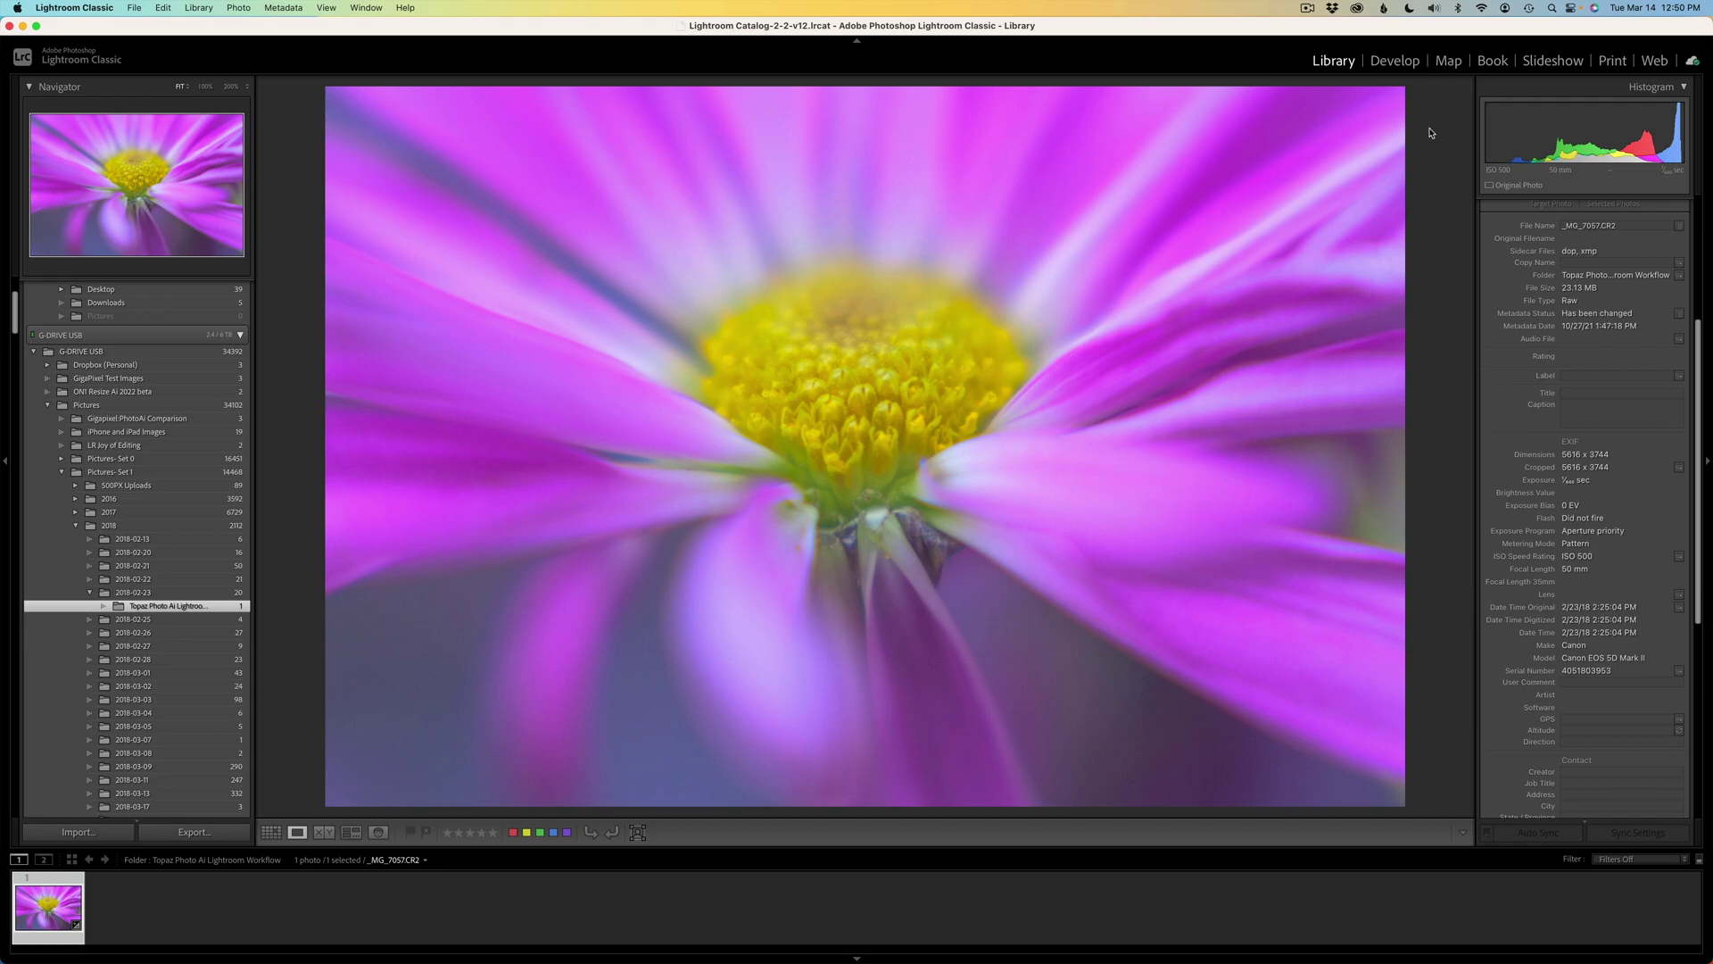
- In Develop, check the flower's Detail values (sharpening 0, color noise 25) and Lensbaby lens corrections
click(1404, 64)
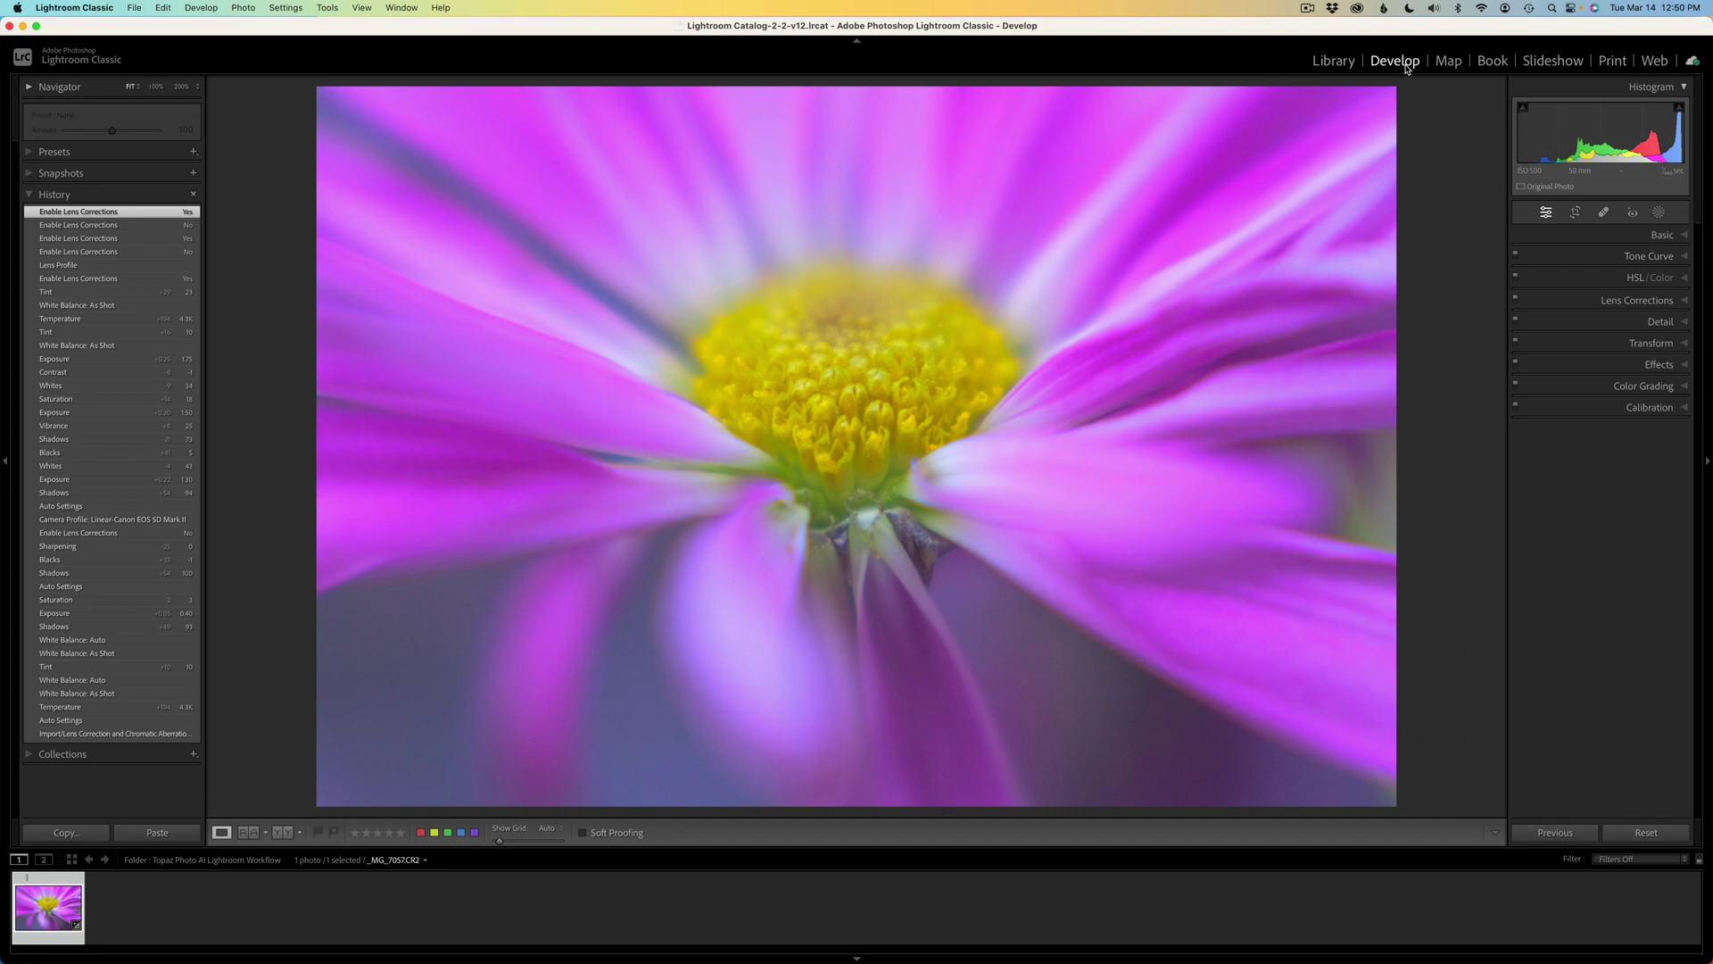
click(1665, 235)
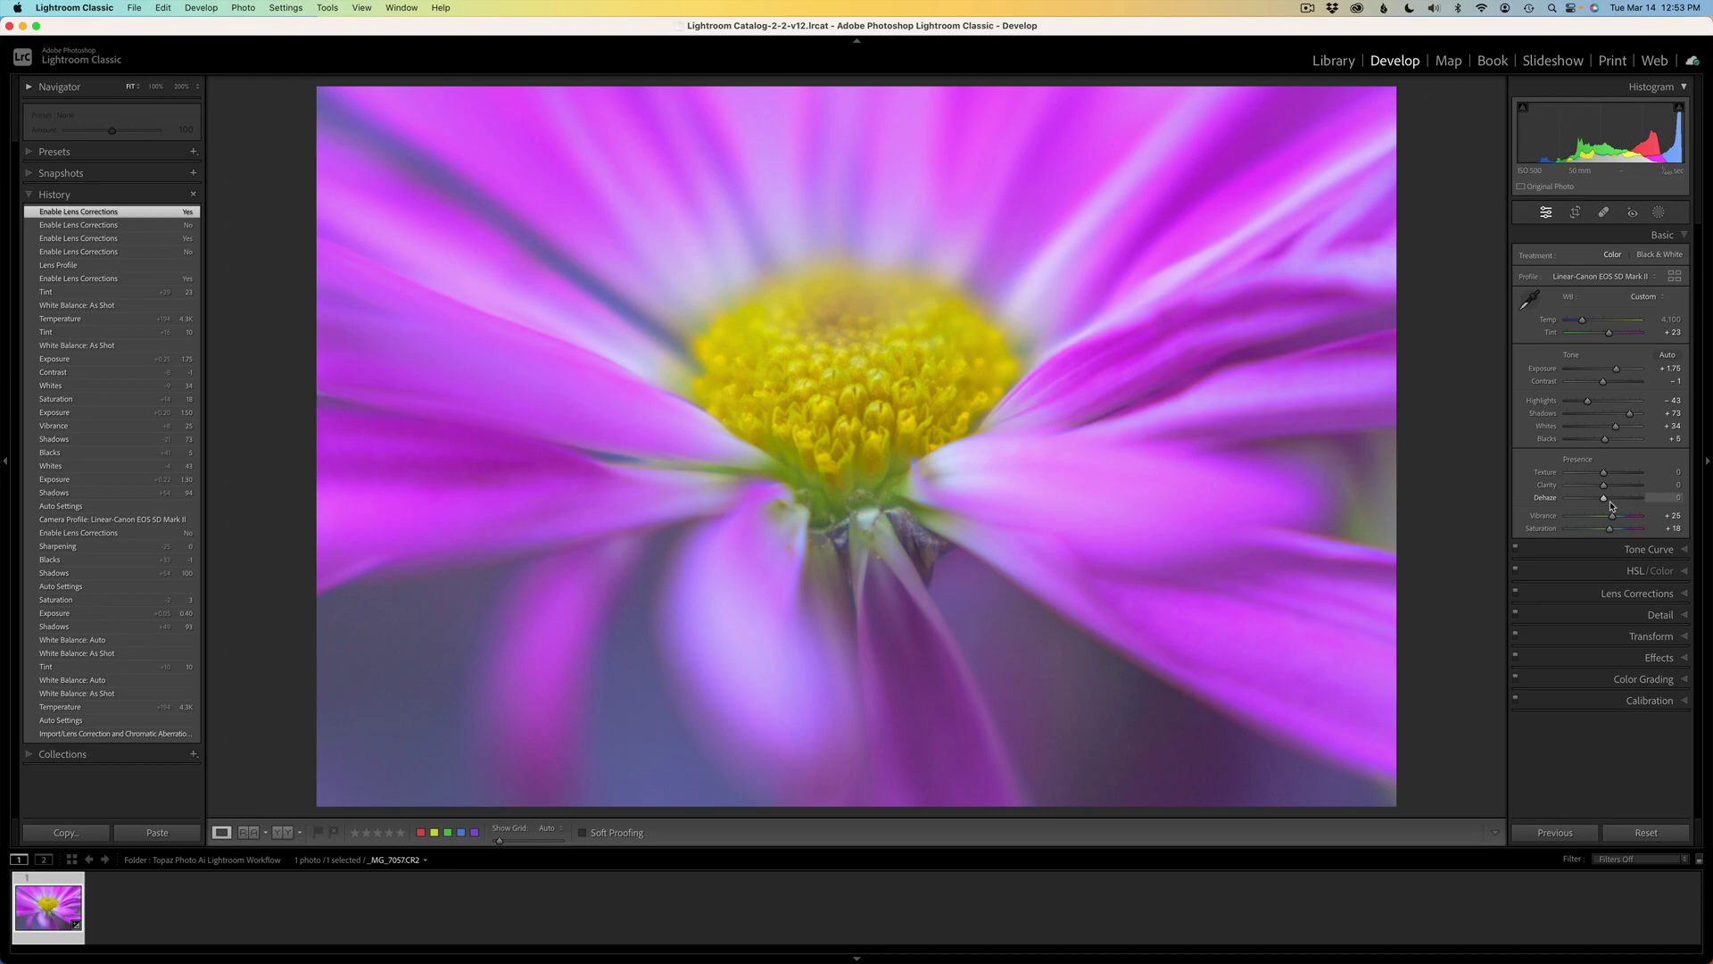
click(1650, 616)
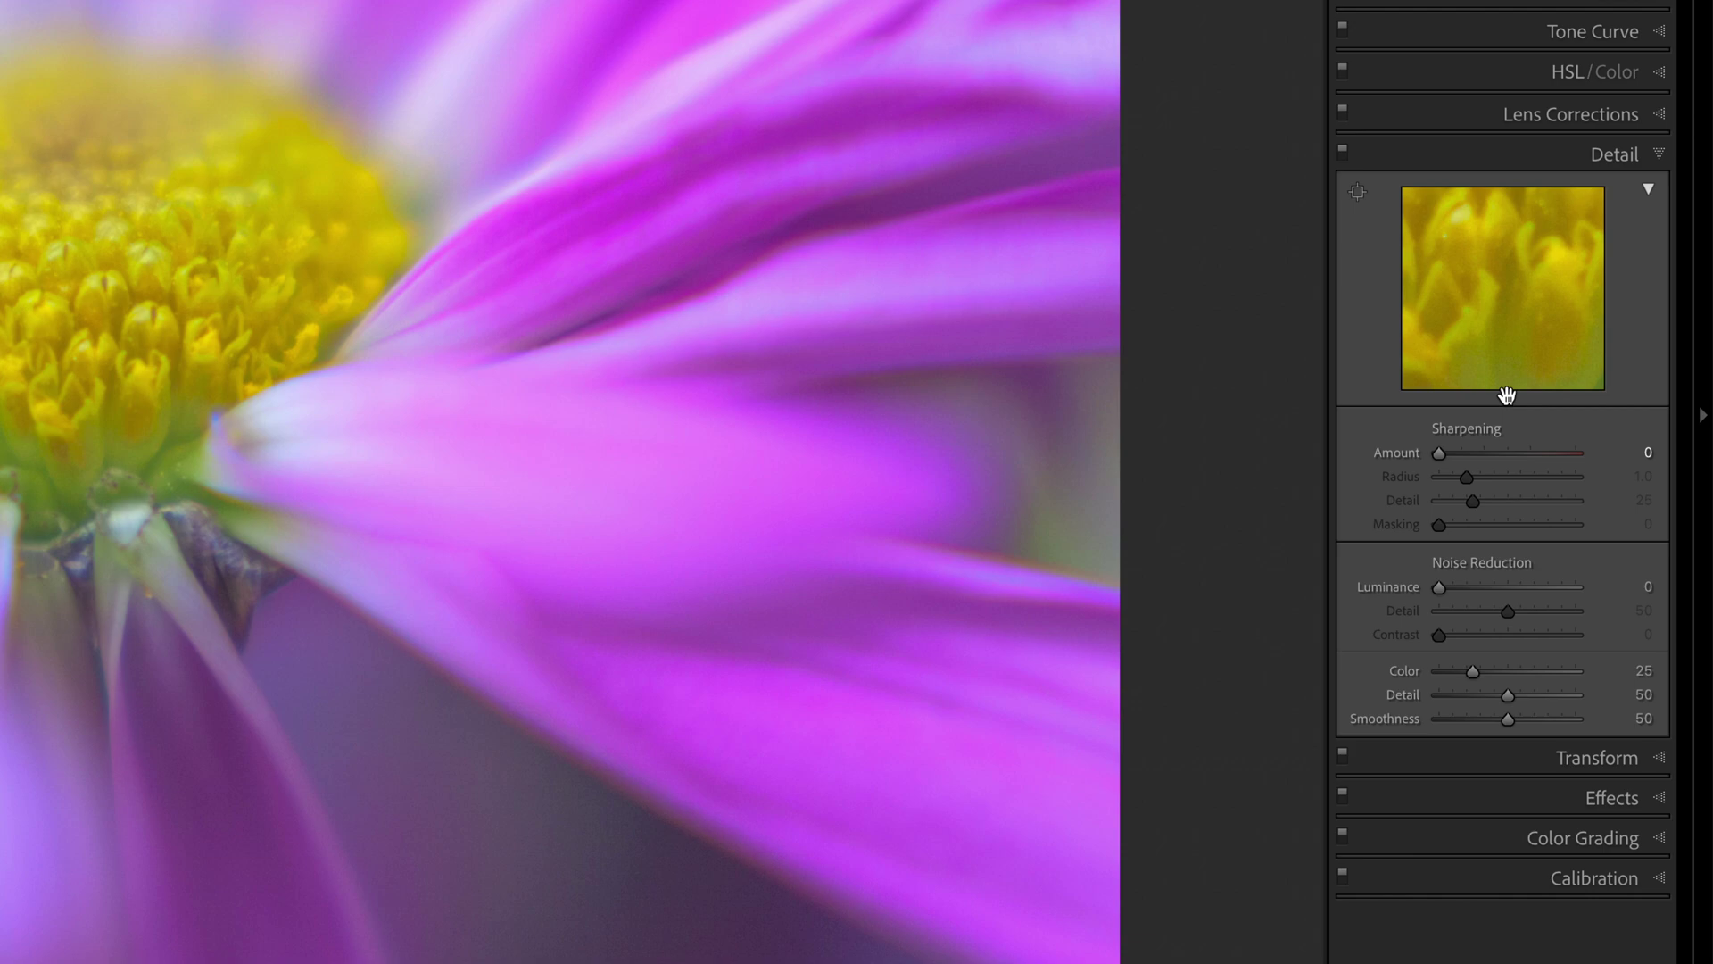
click(1562, 153)
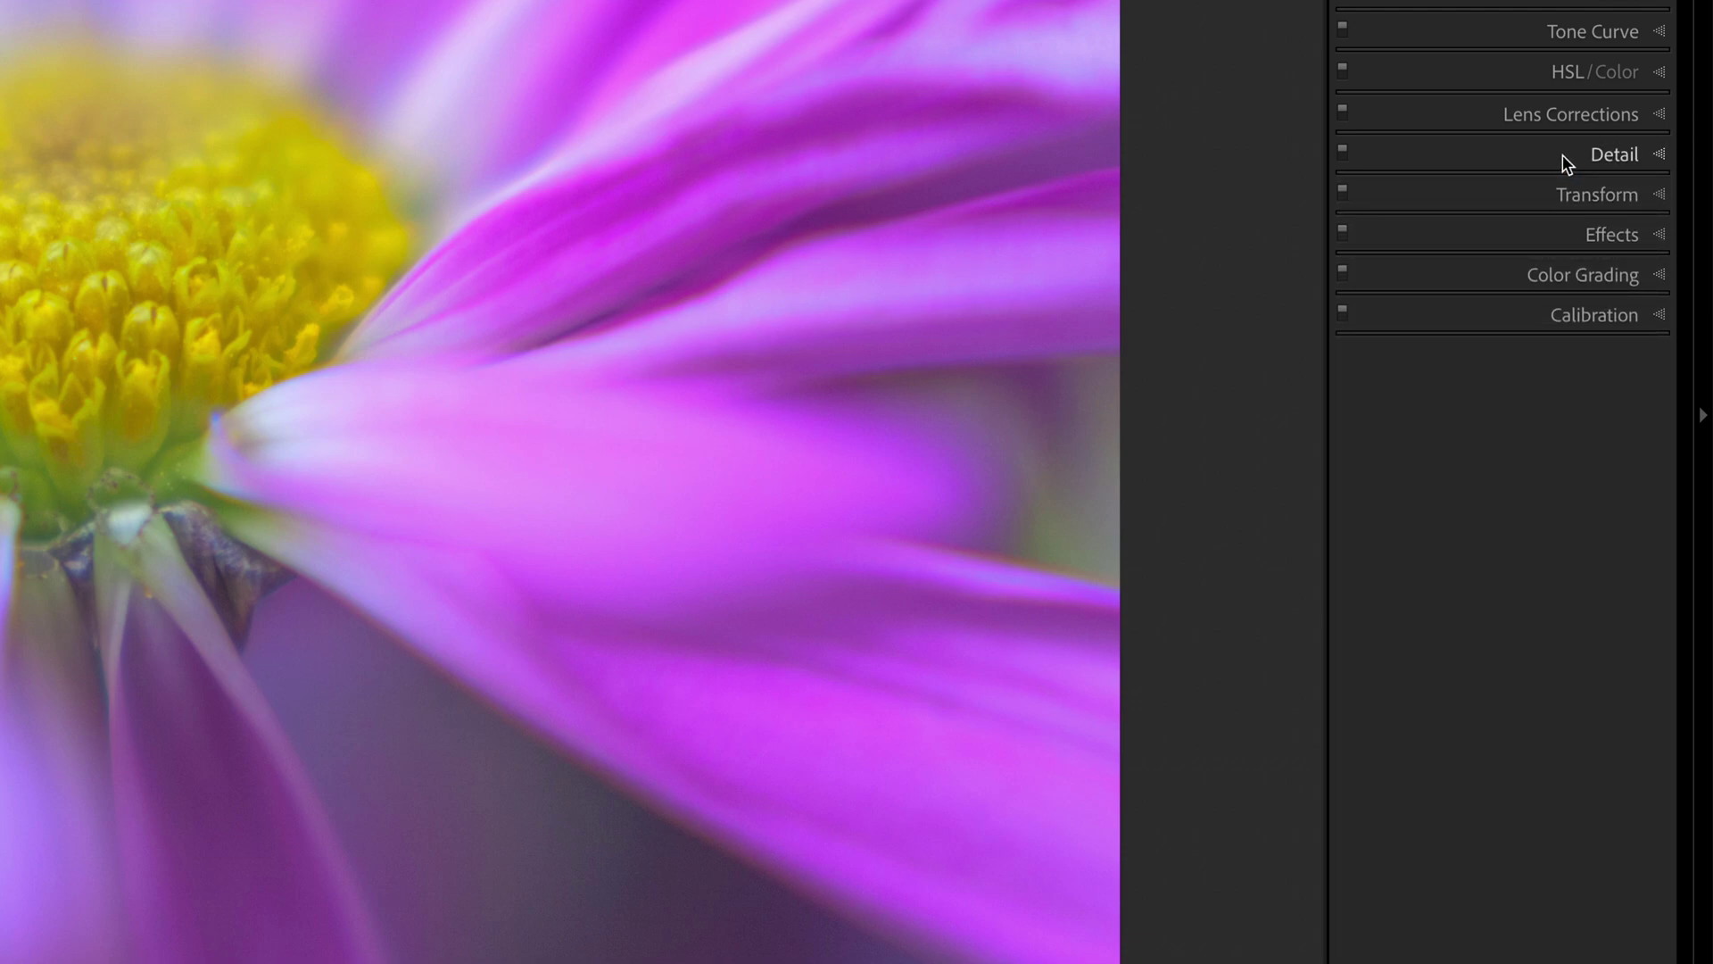
click(1568, 114)
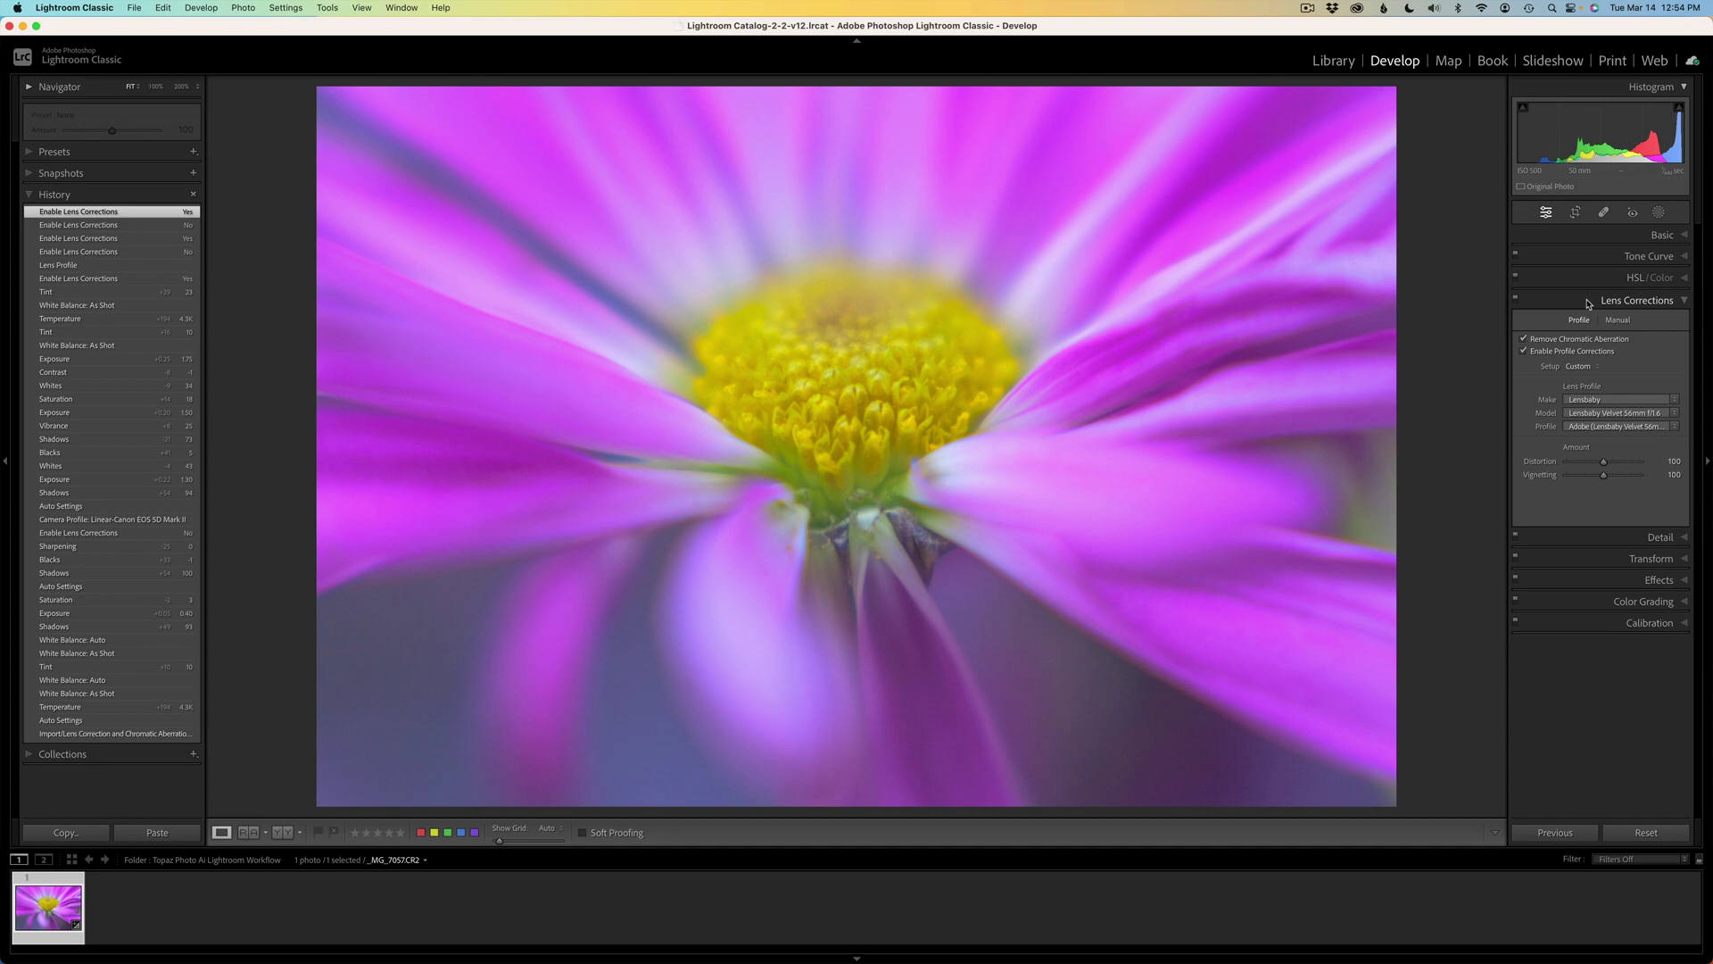
click(1589, 305)
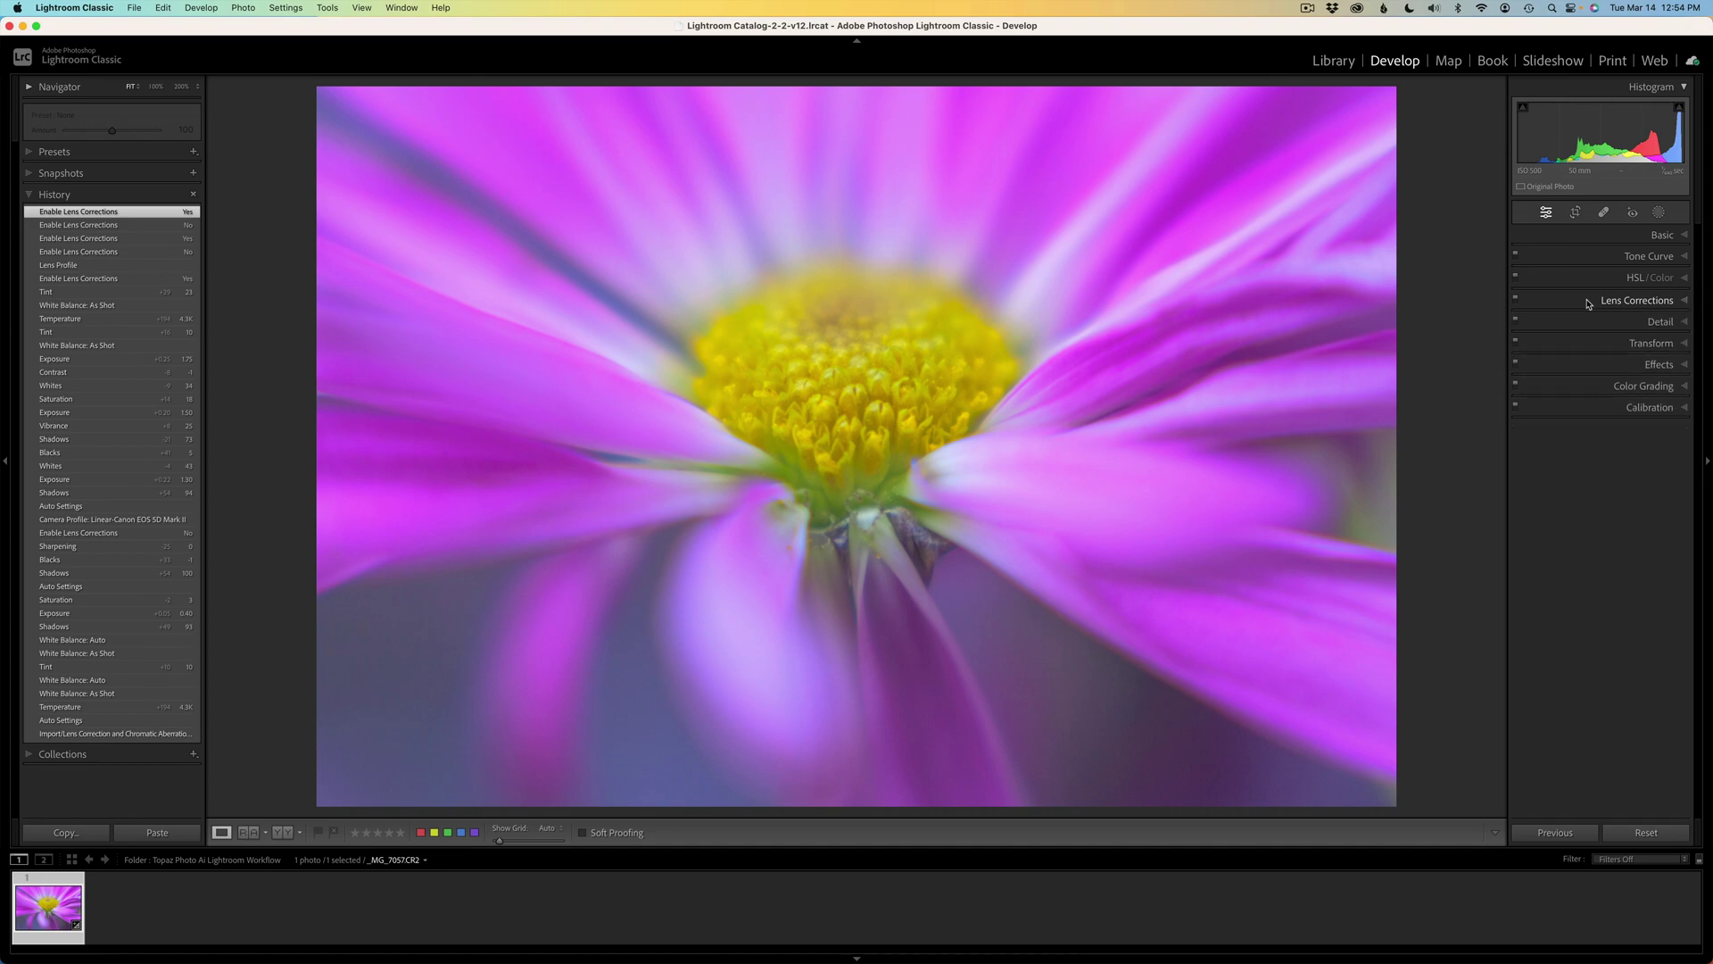
click(1653, 236)
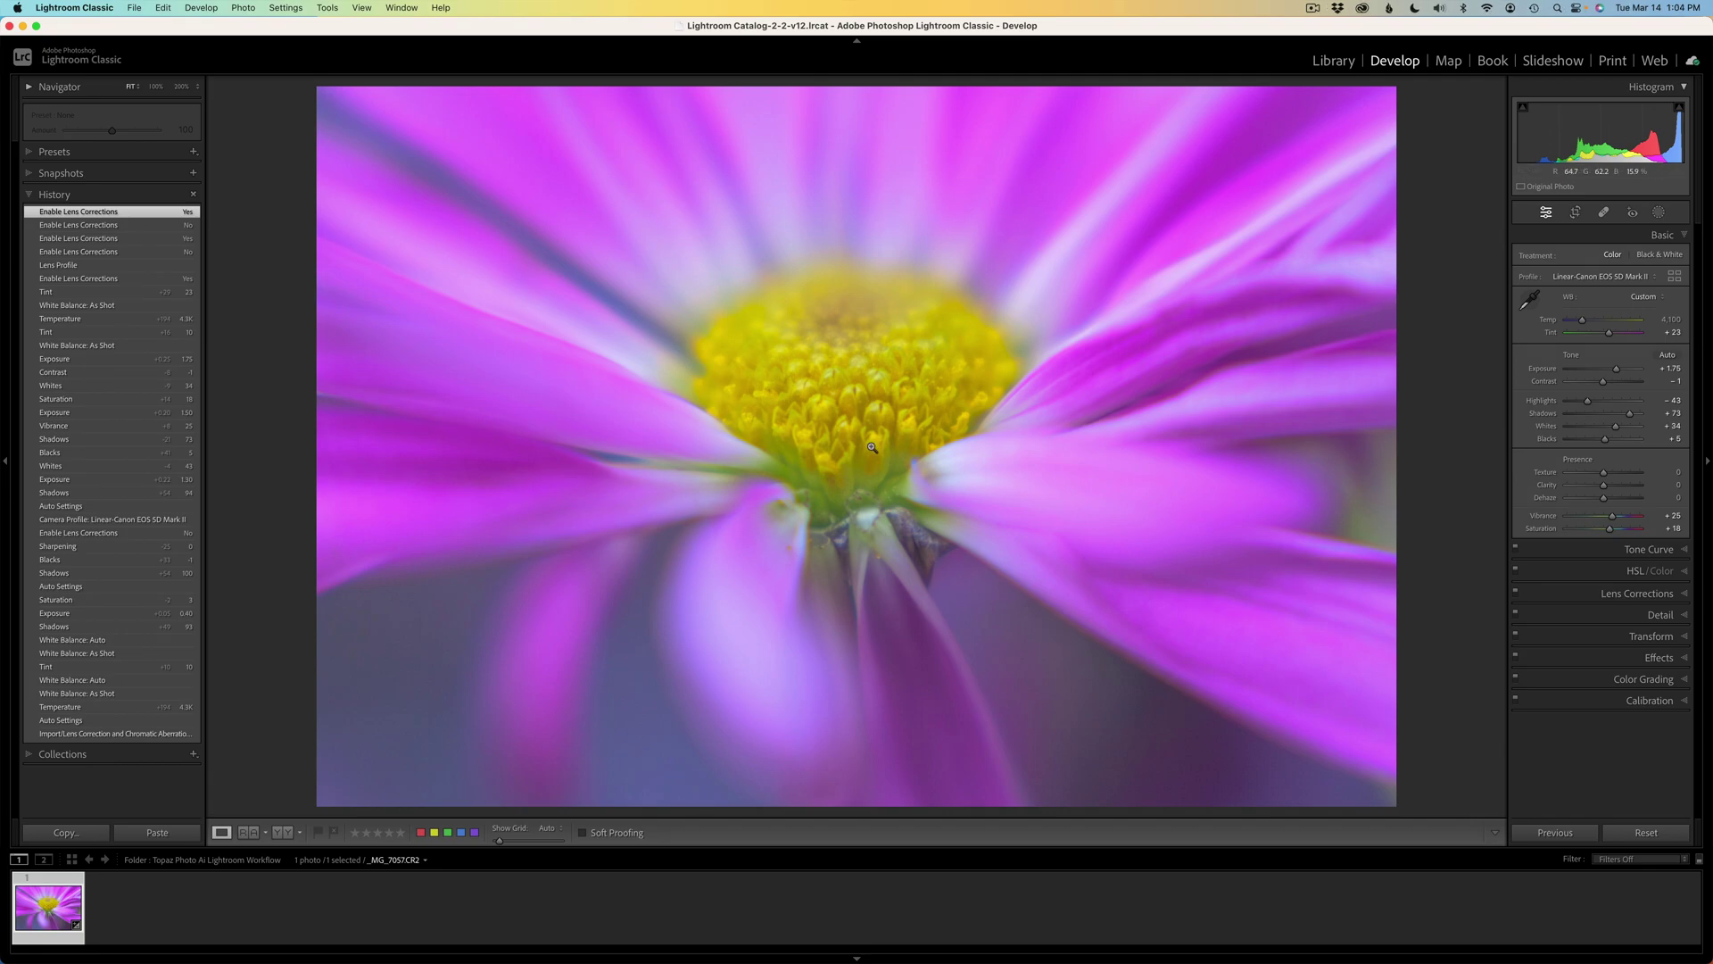
click(869, 388)
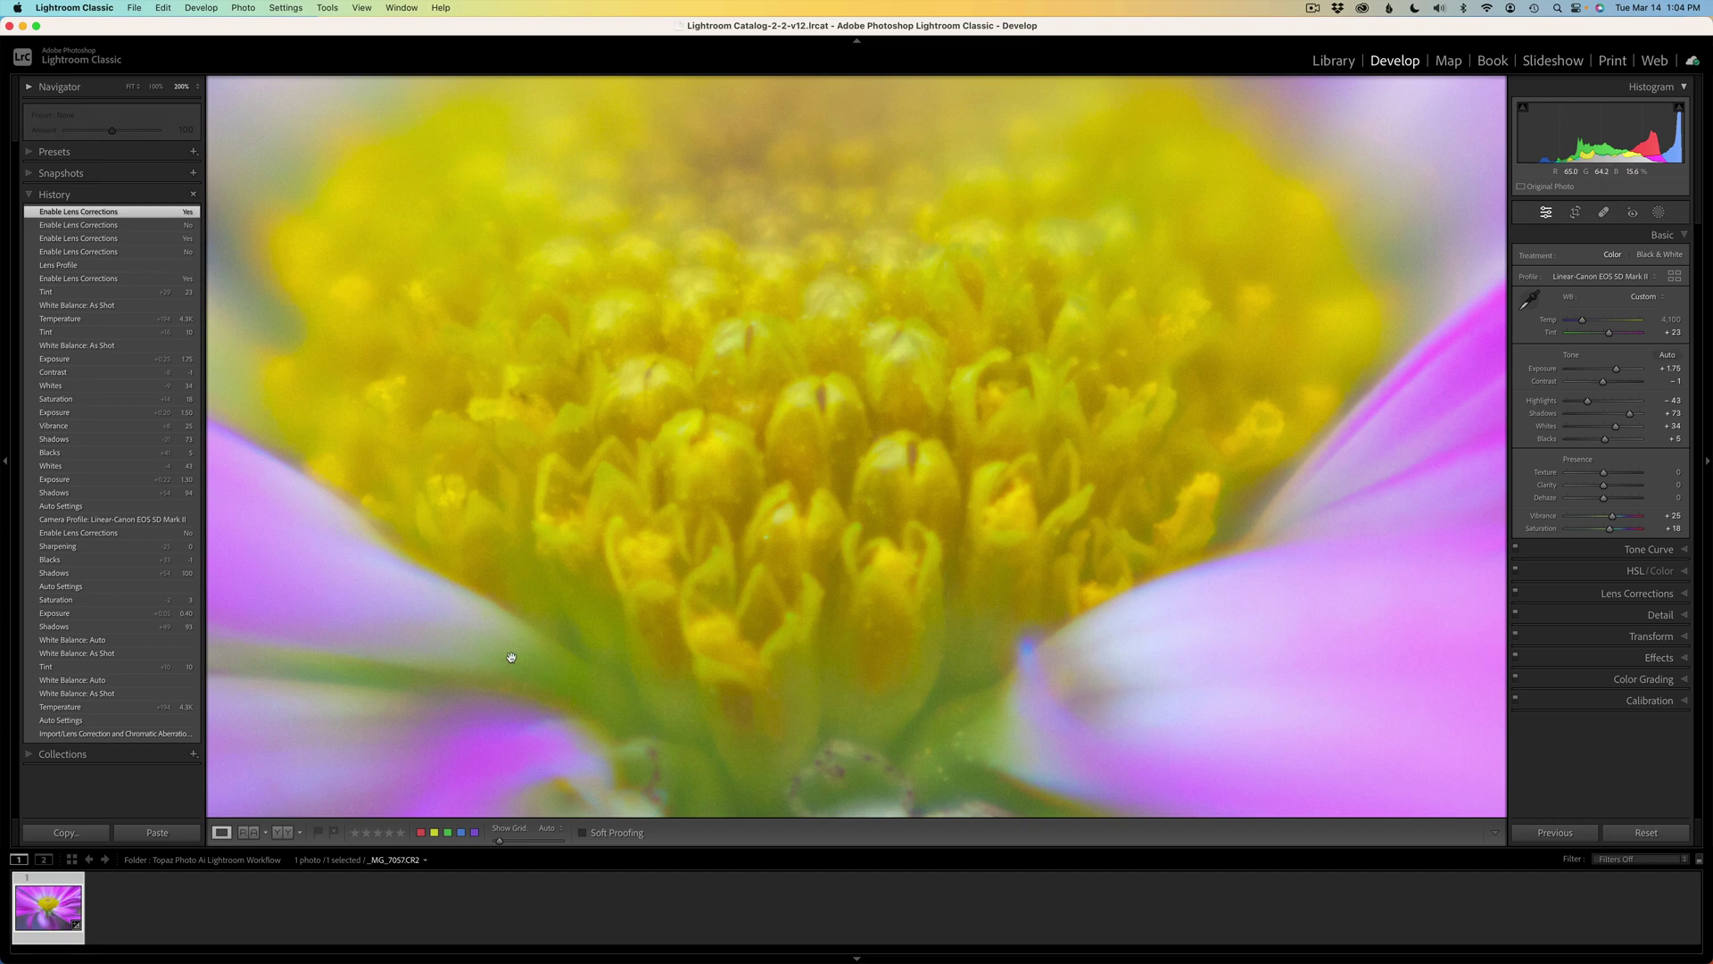
click(812, 444)
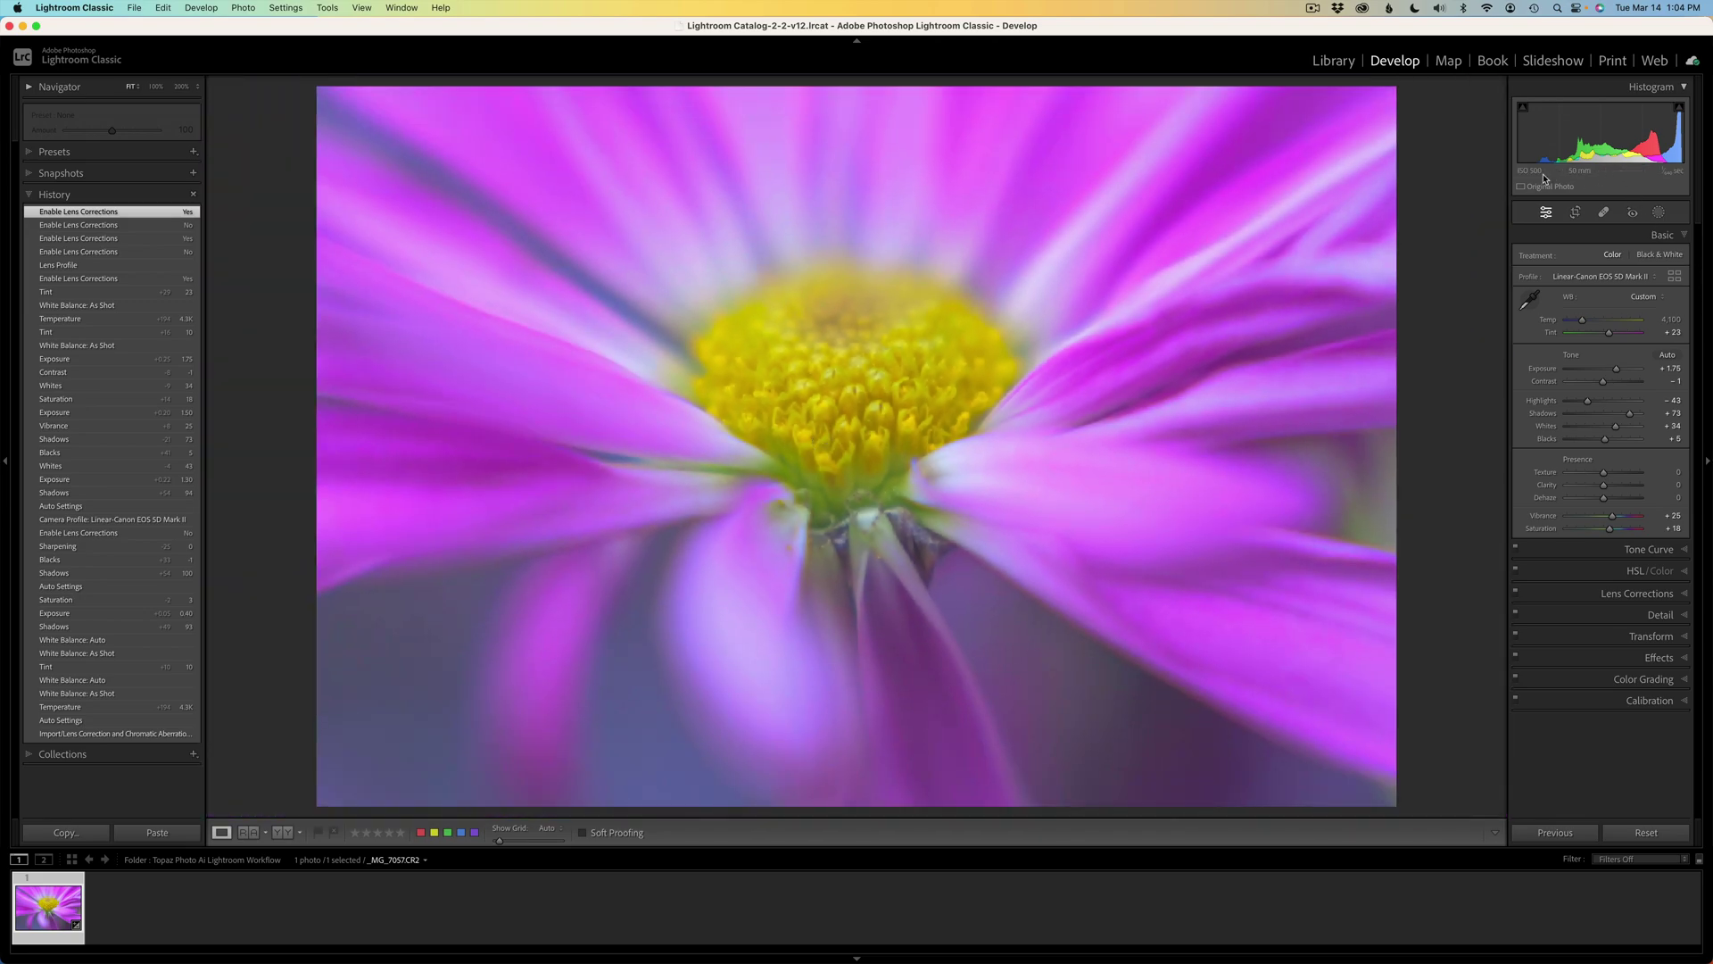
click(1244, 229)
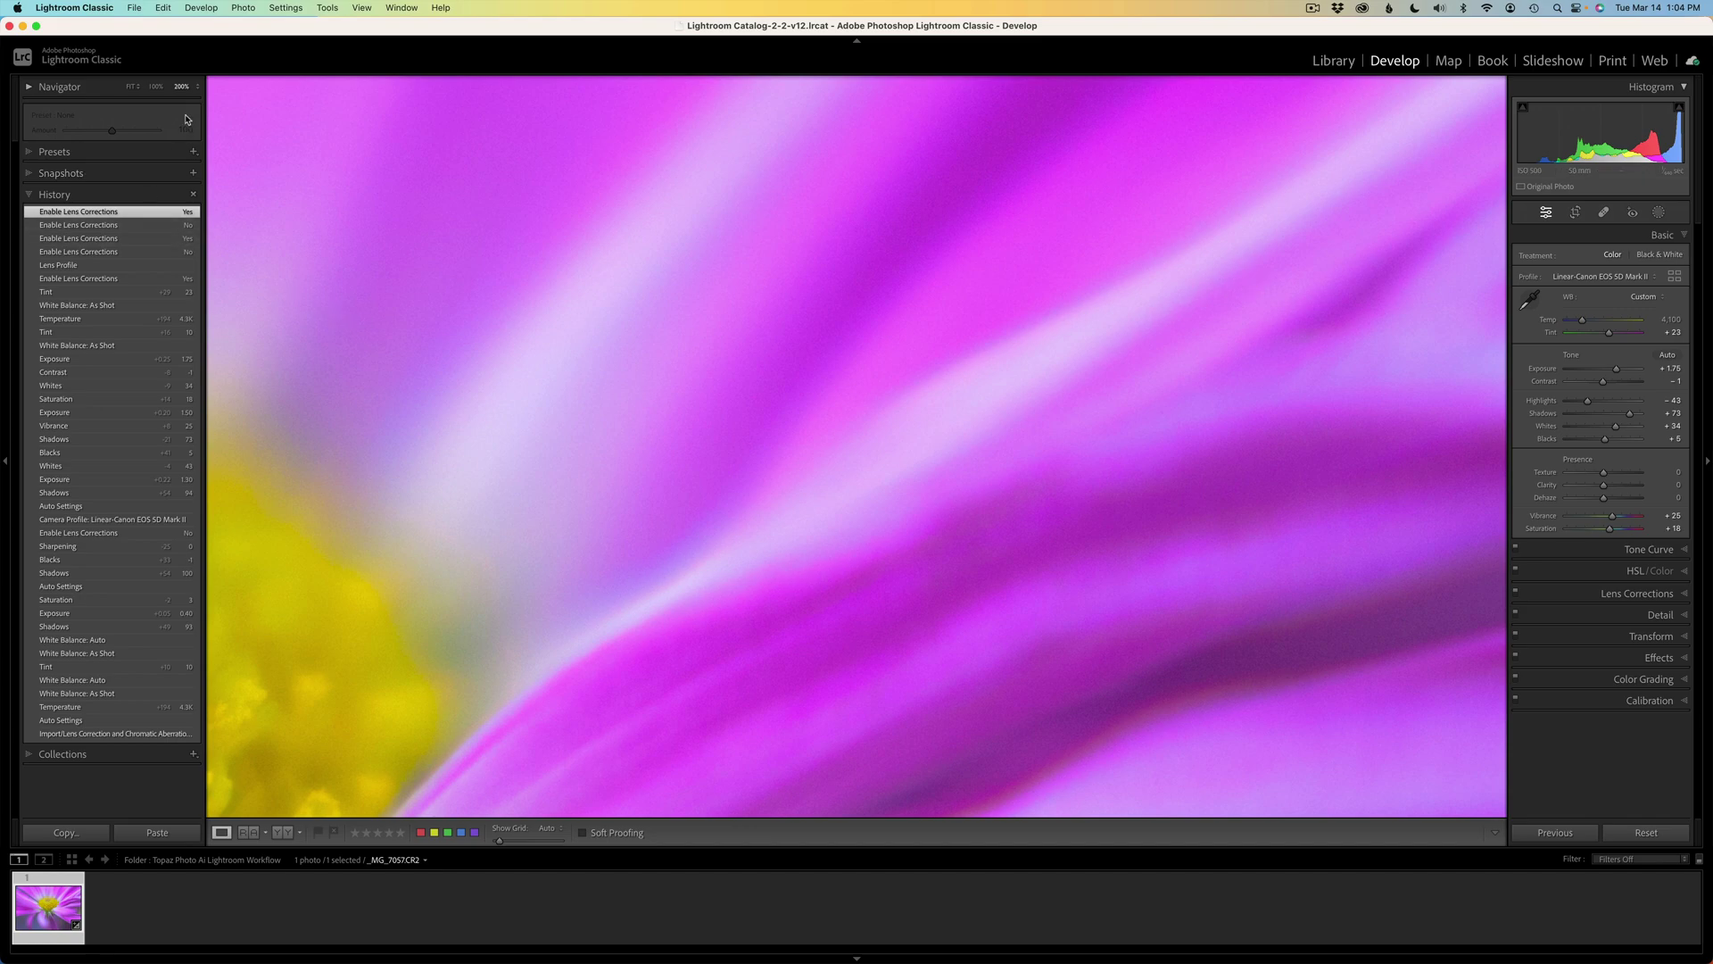
click(197, 87)
click(199, 101)
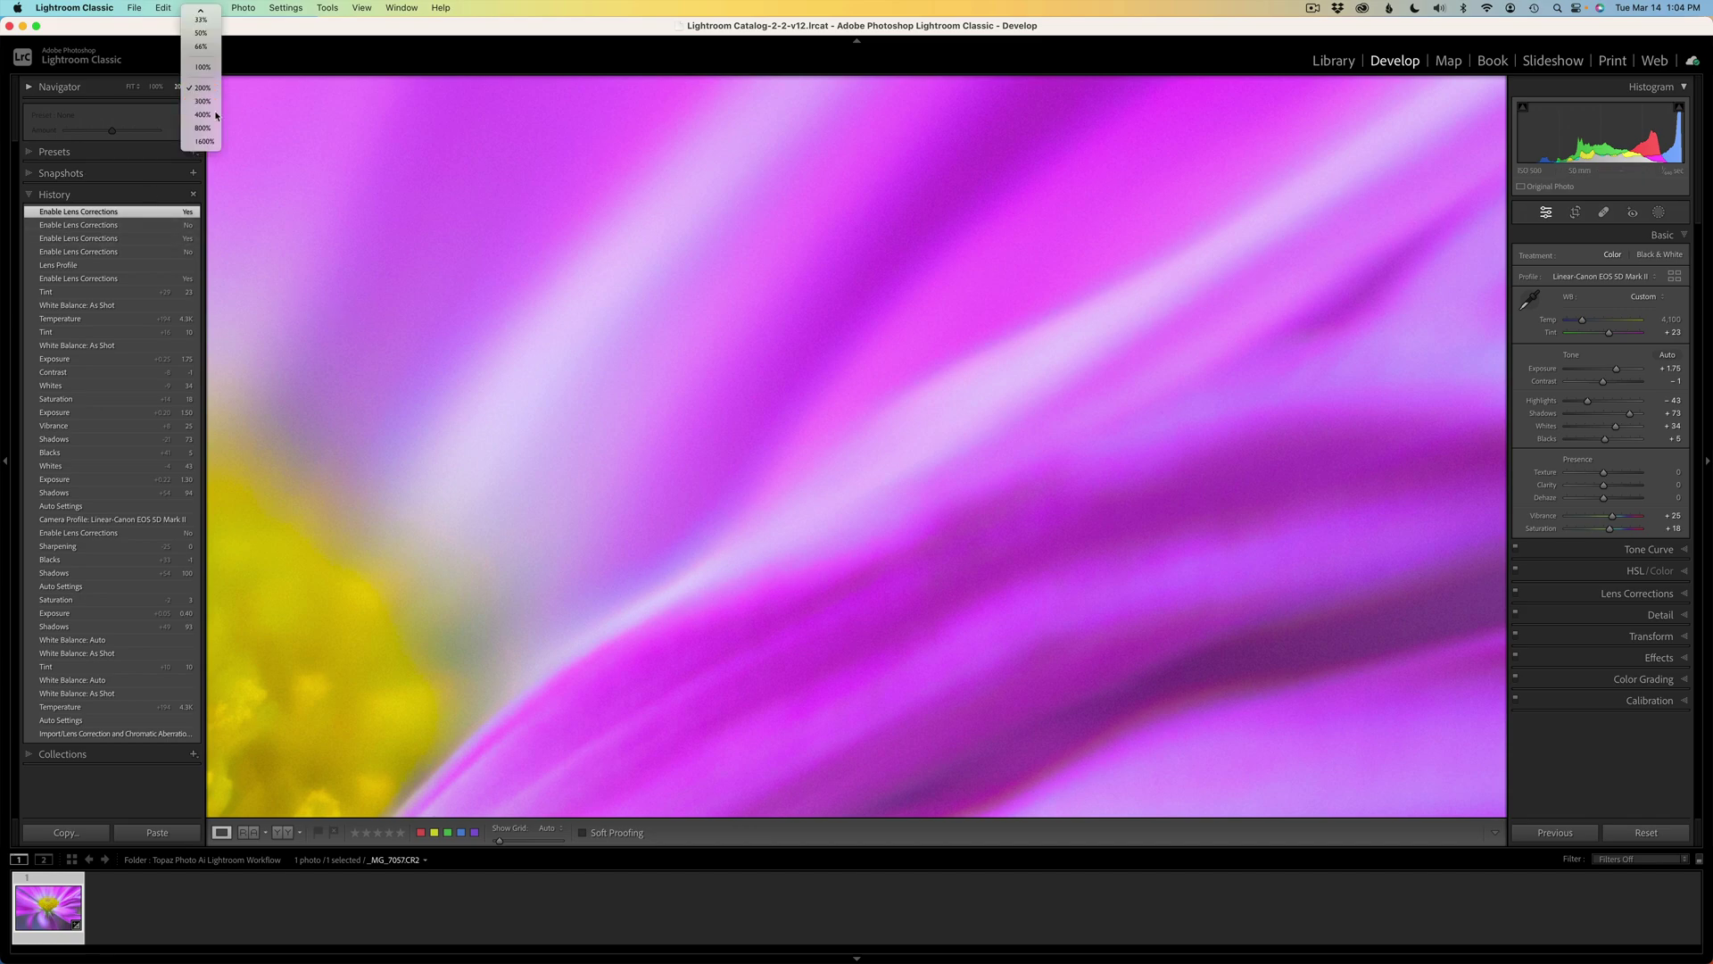
drag(838, 295, 667, 145)
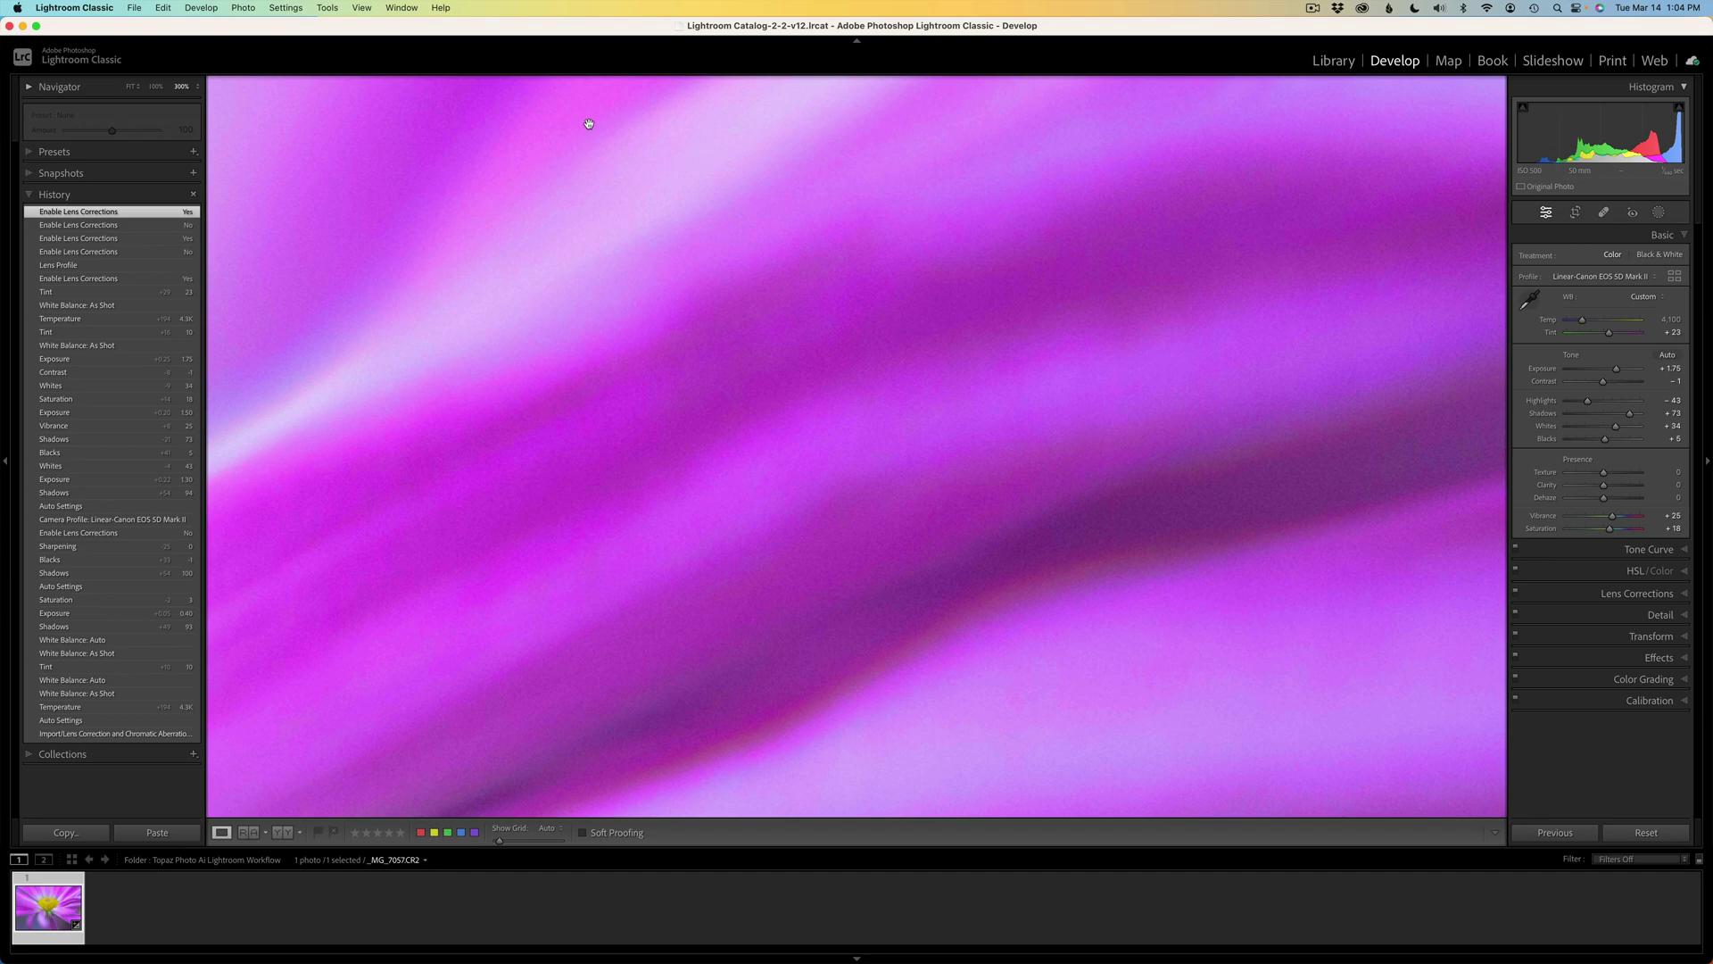
drag(1116, 478, 982, 428)
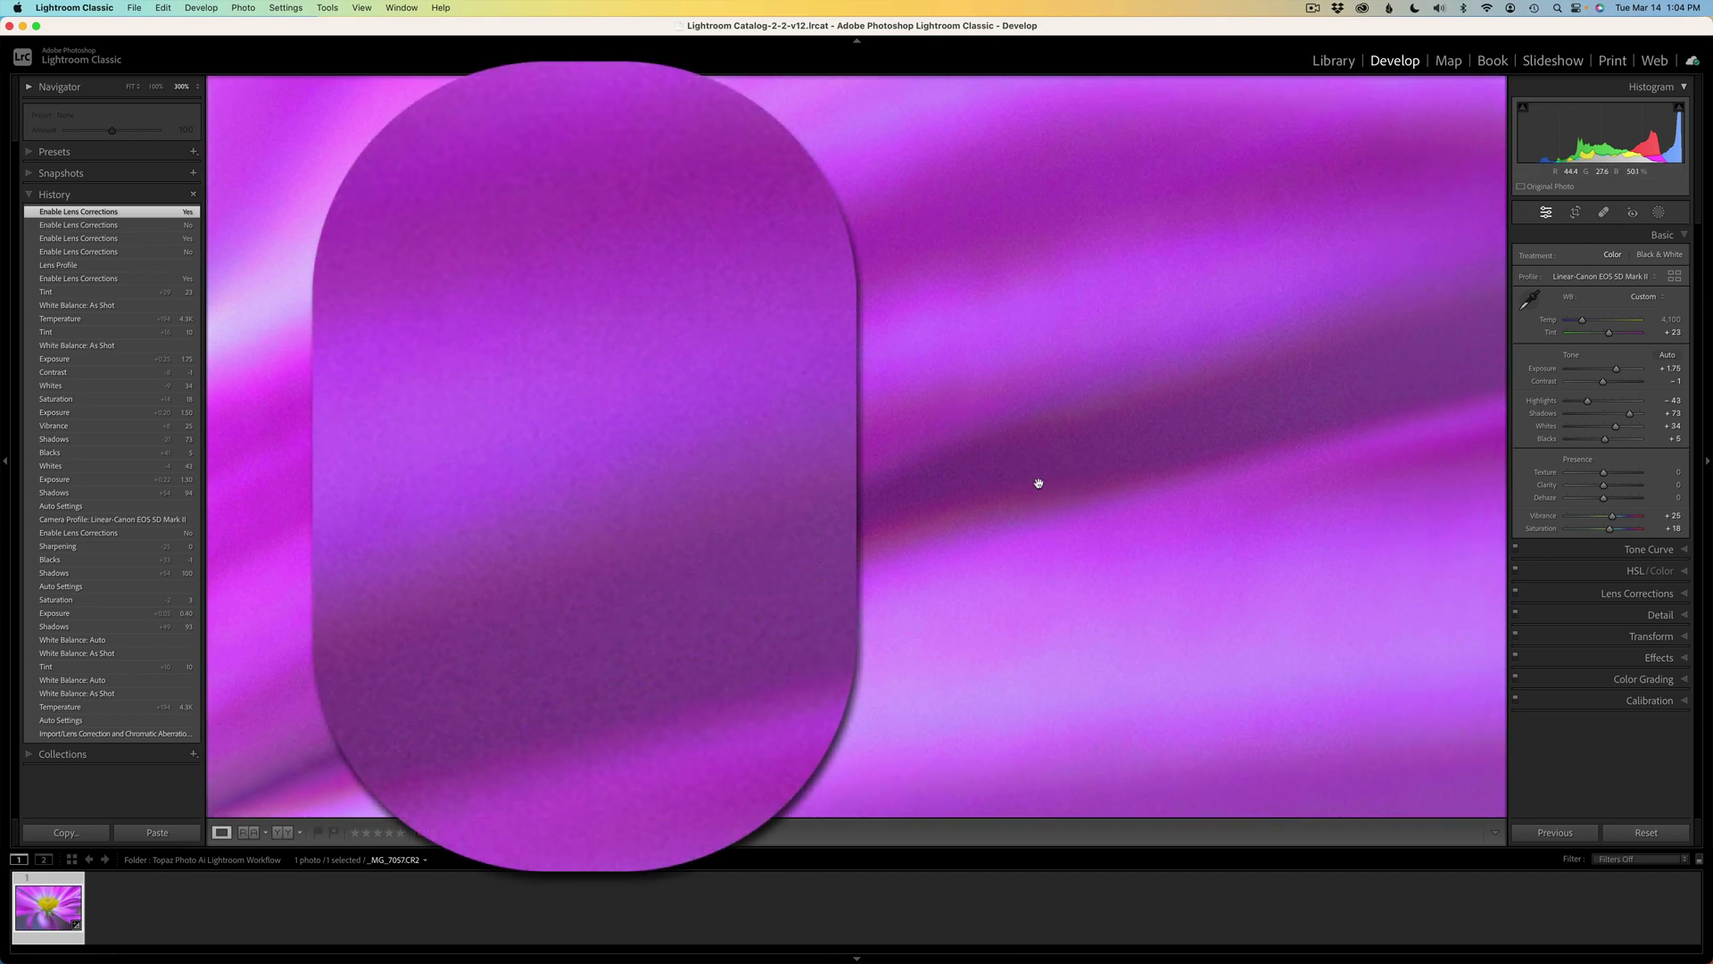
click(982, 479)
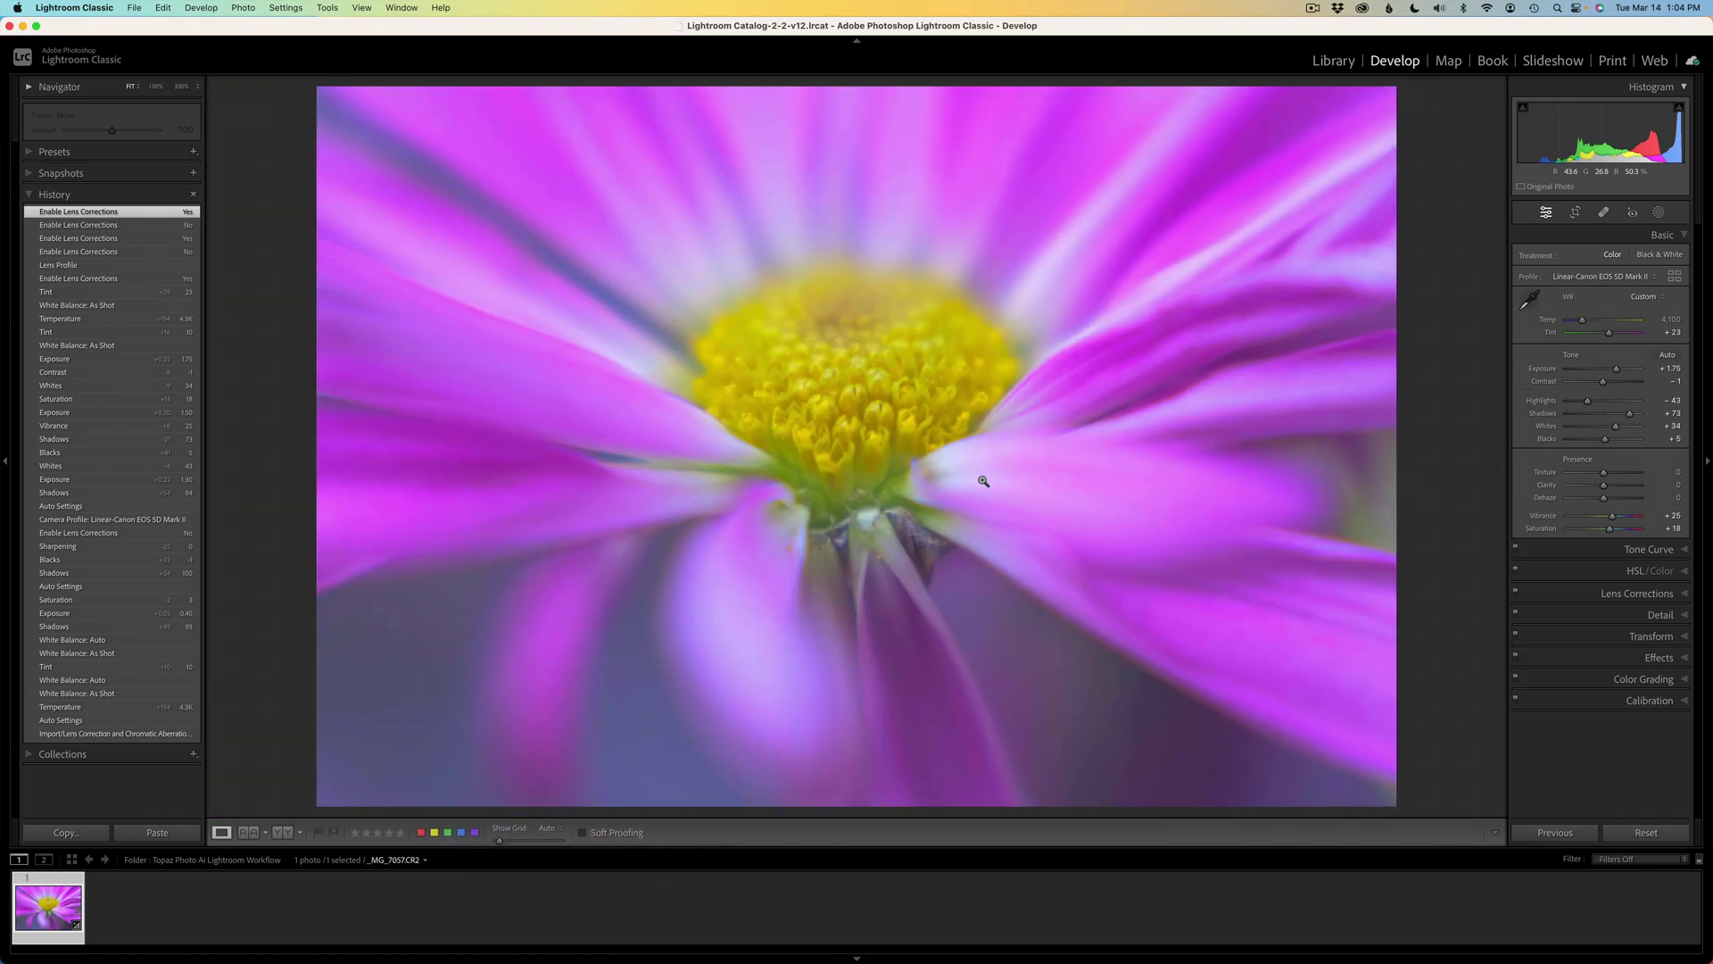
click(460, 272)
- Send the flower raw to Topaz Photo AI through File > Plug-in Extras
click(136, 9)
mouse_move(172, 316)
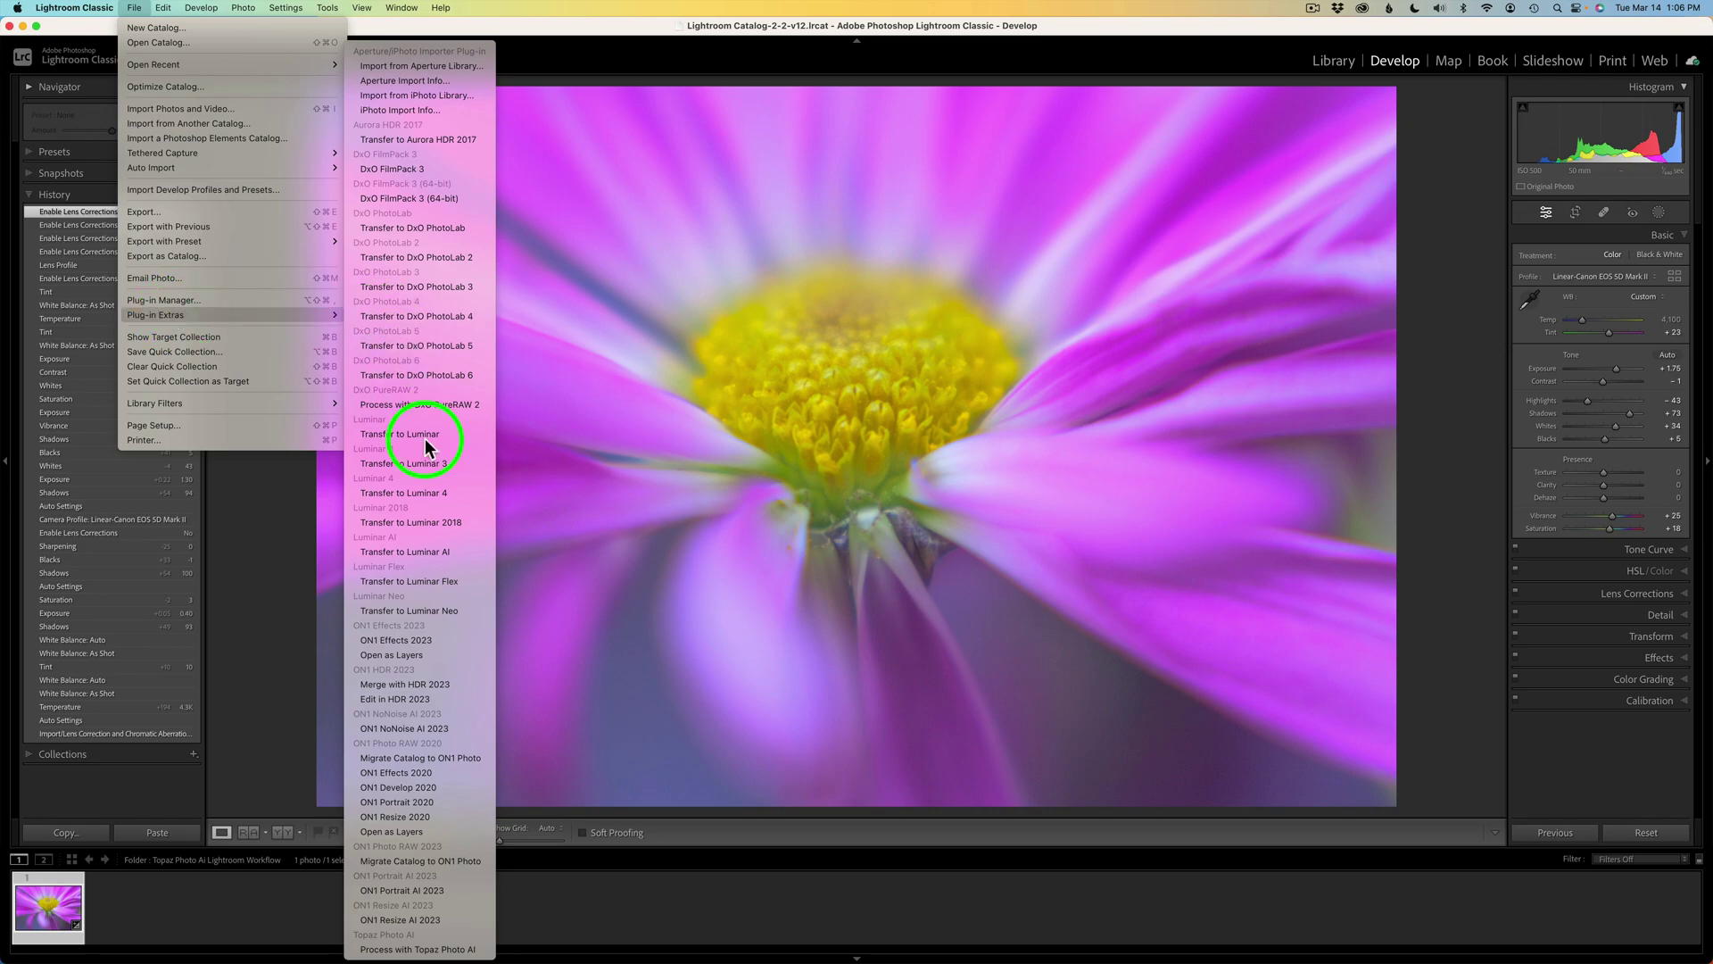
click(464, 949)
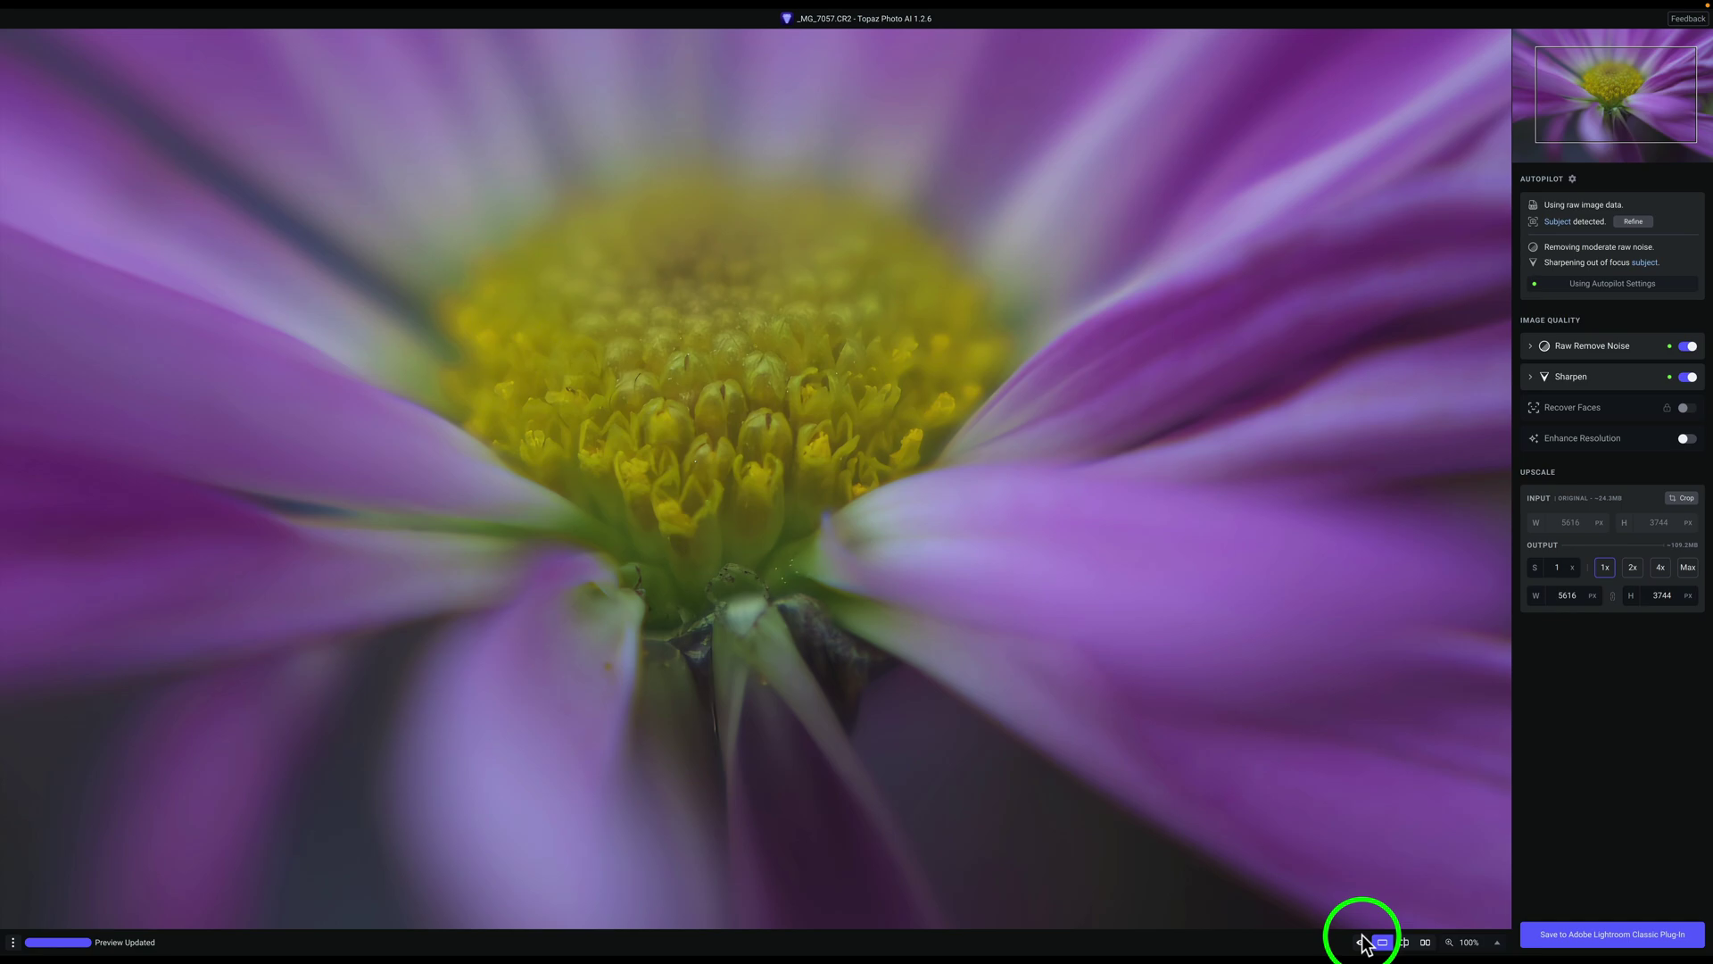
click(1362, 943)
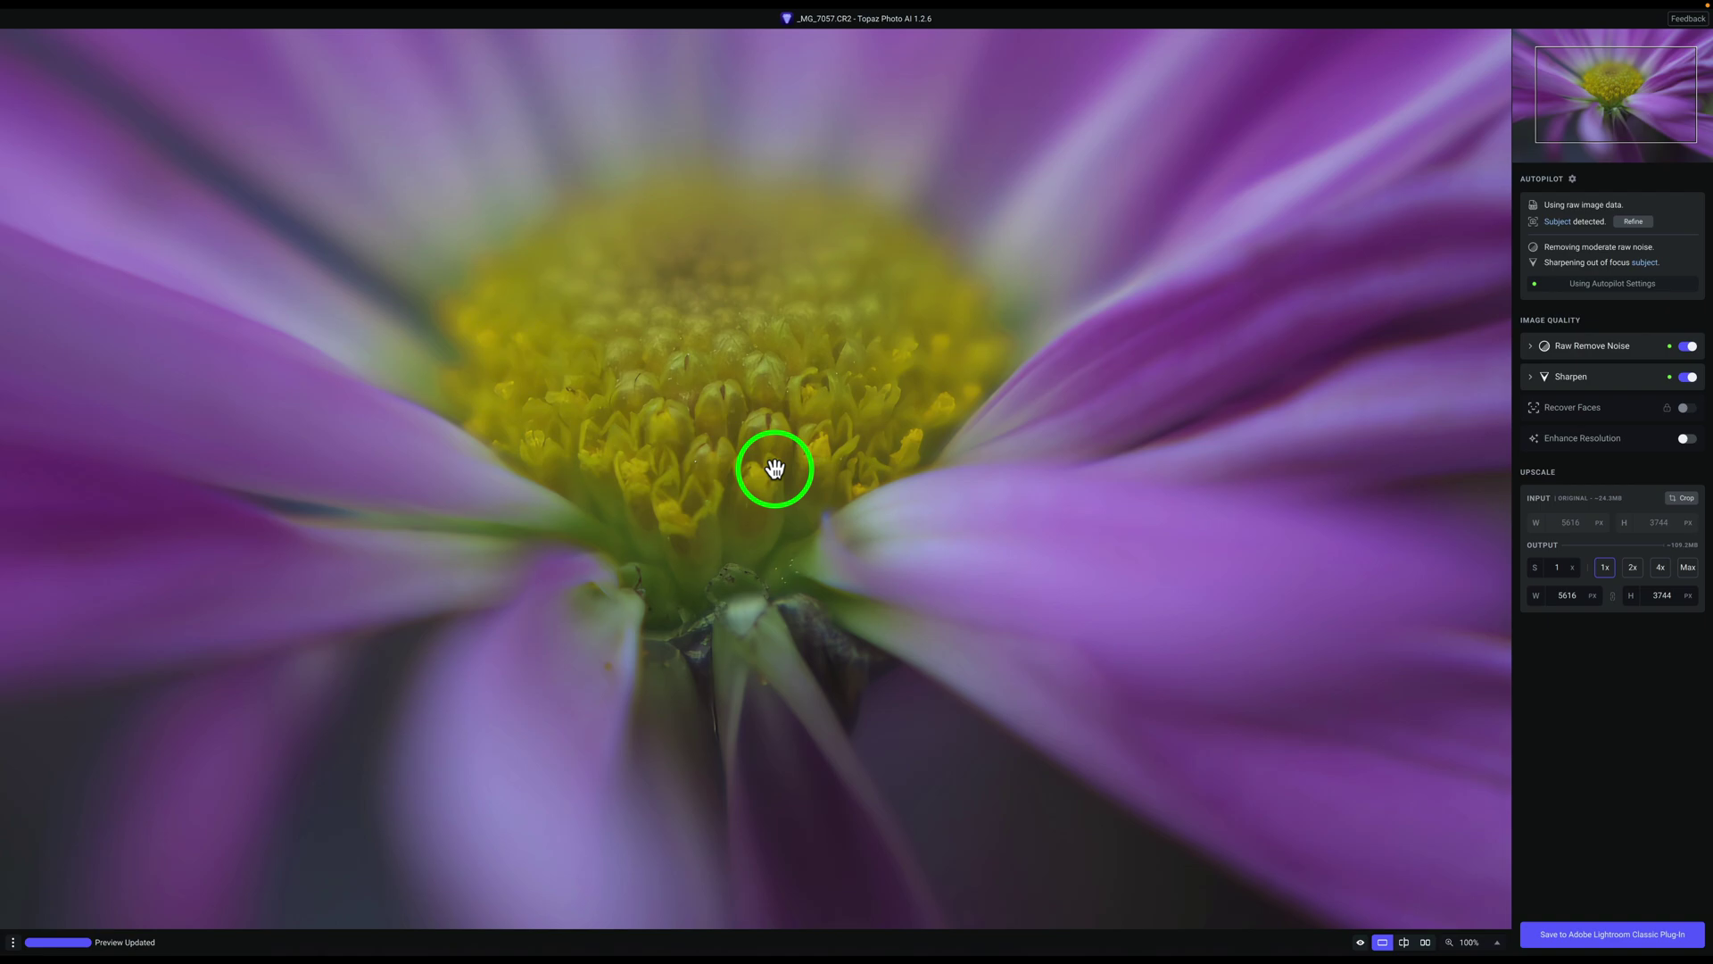
scroll(774, 468, up, 2)
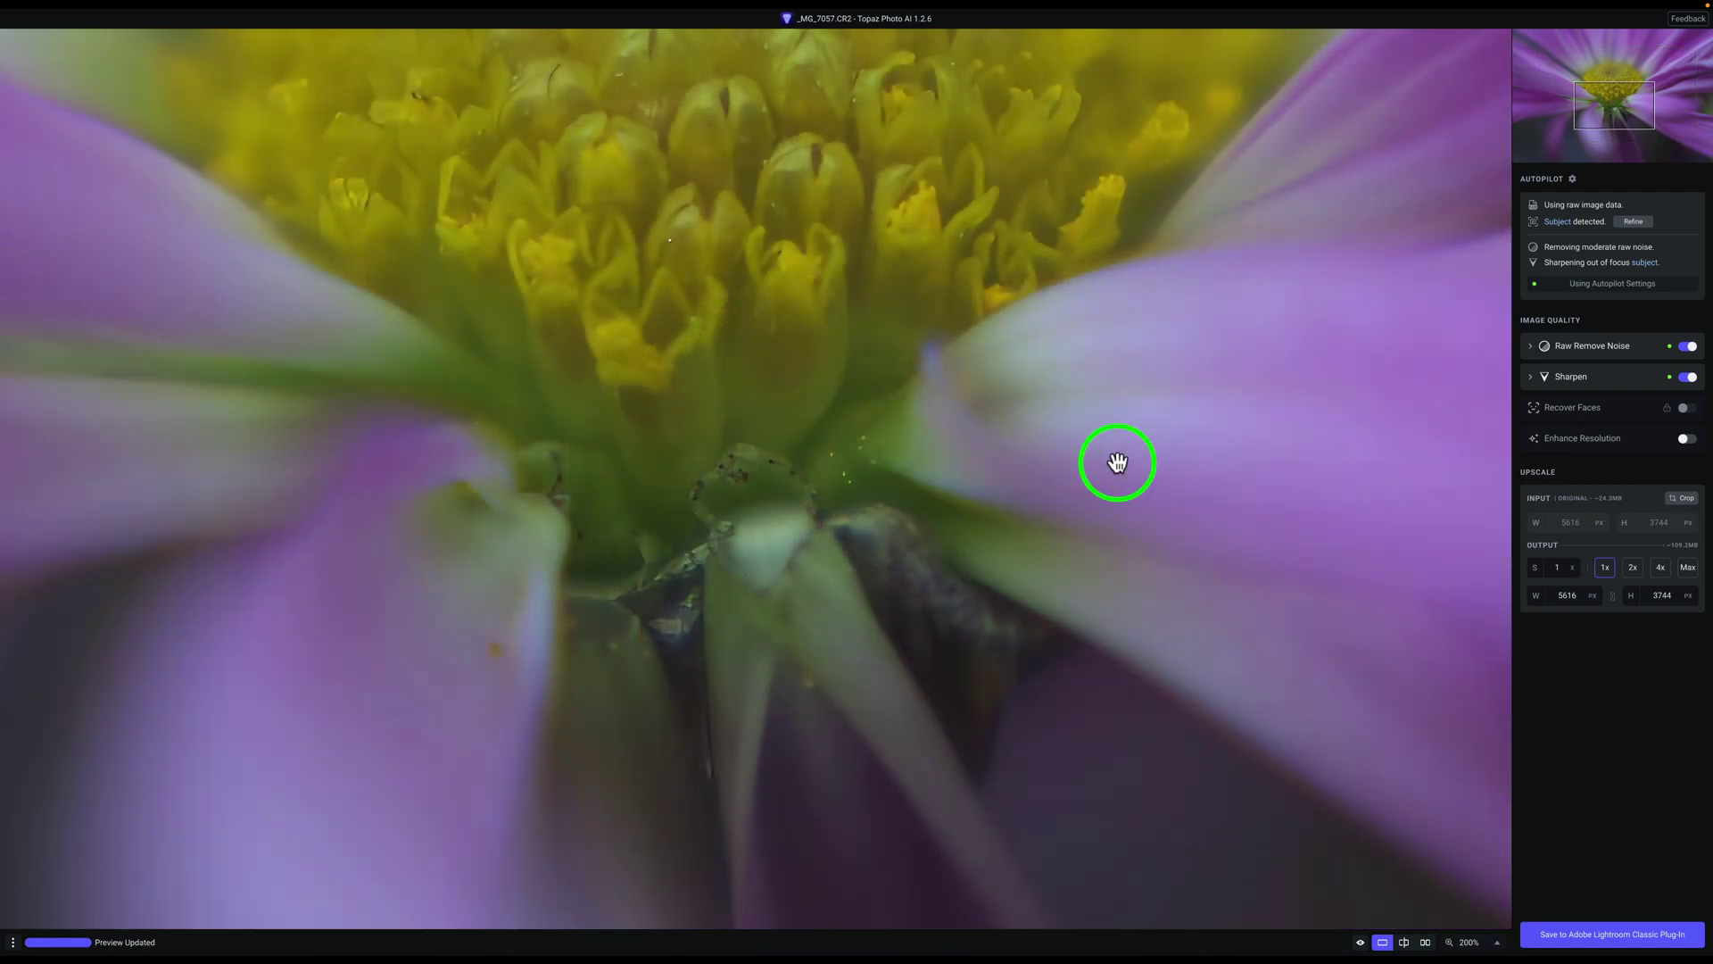
click(1497, 942)
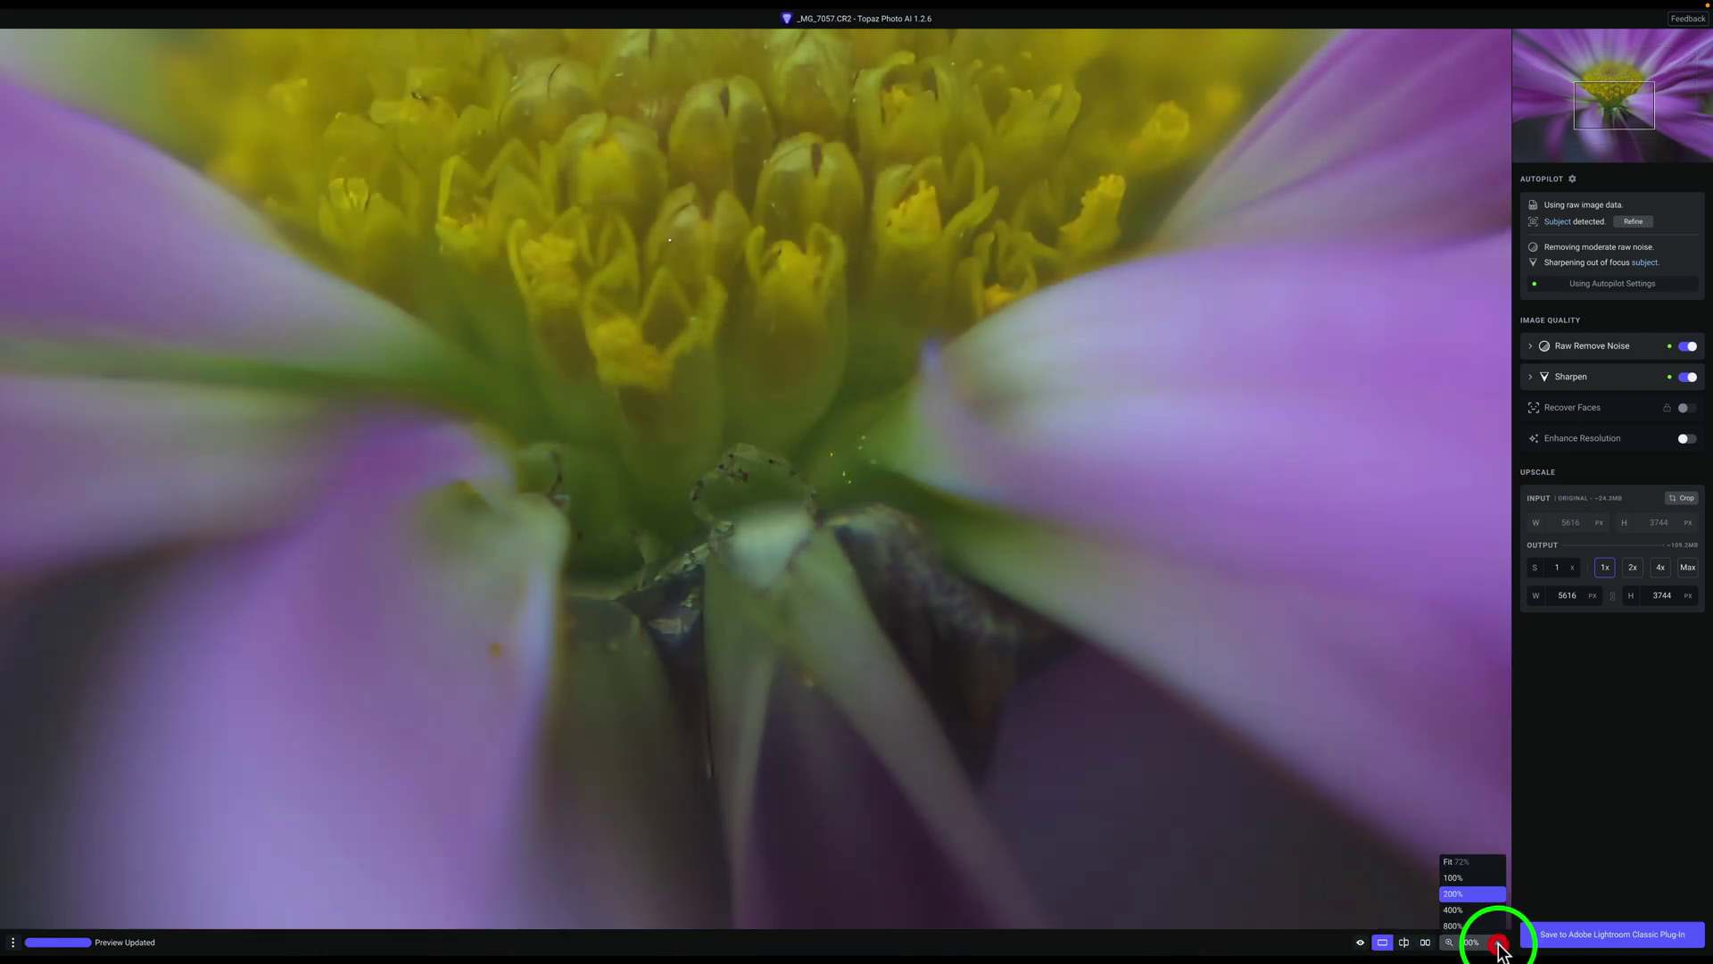
click(1258, 944)
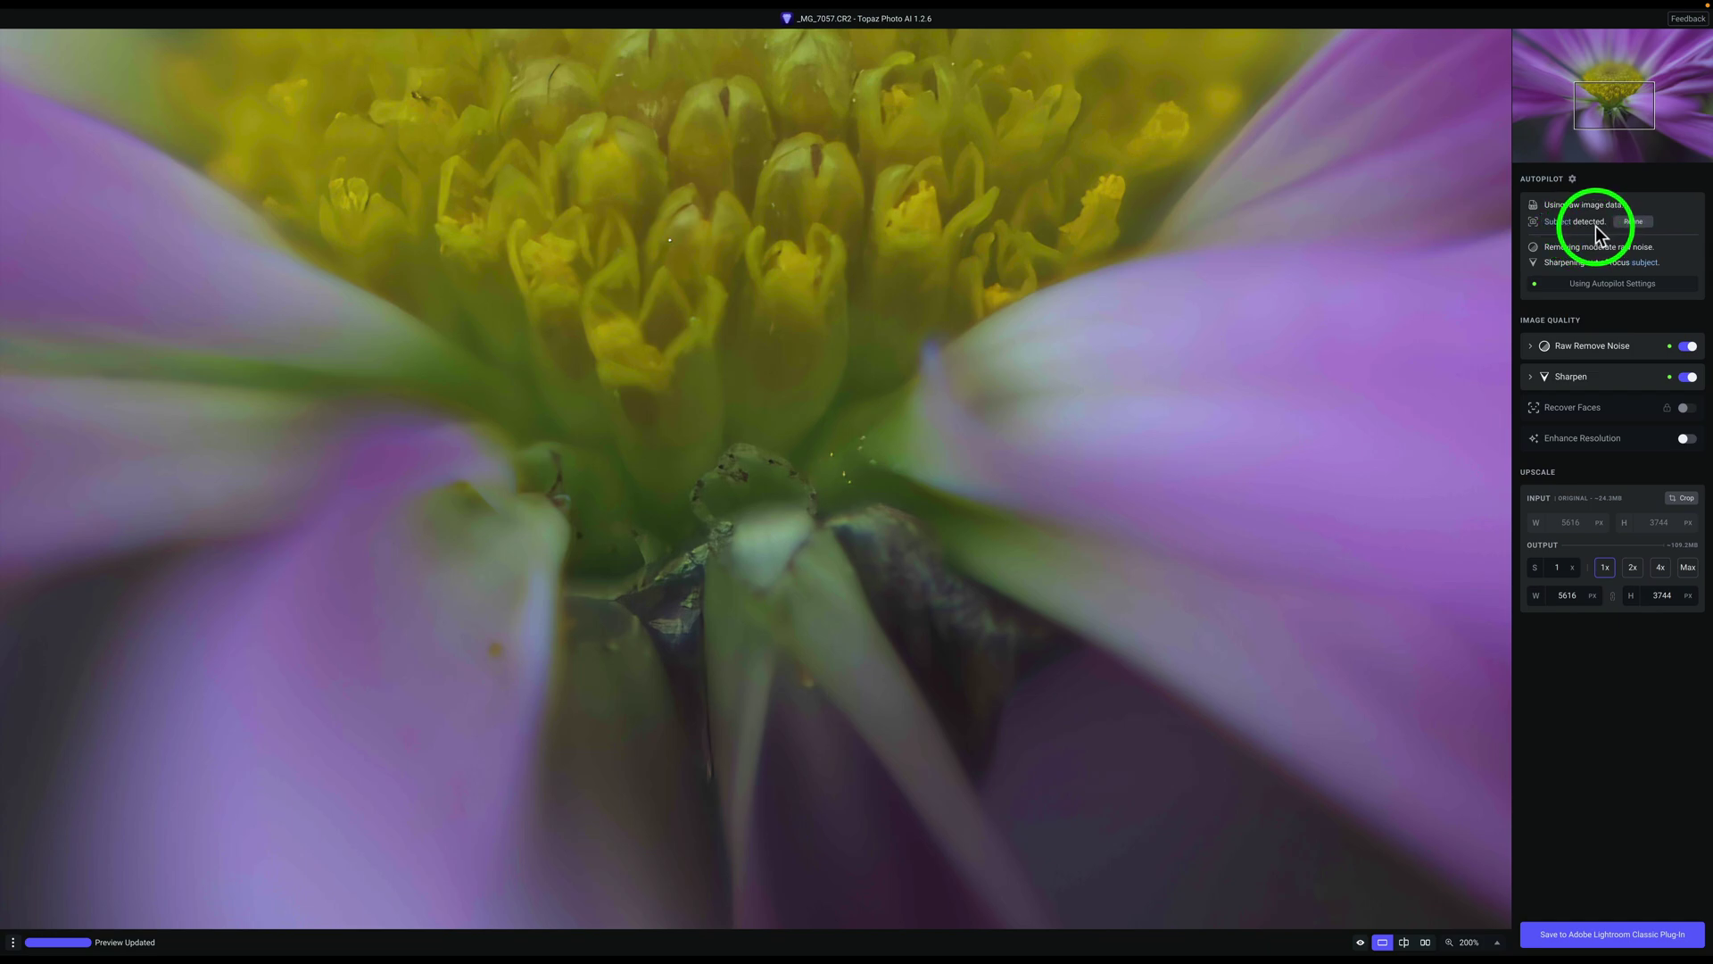
mouse_move(1560, 222)
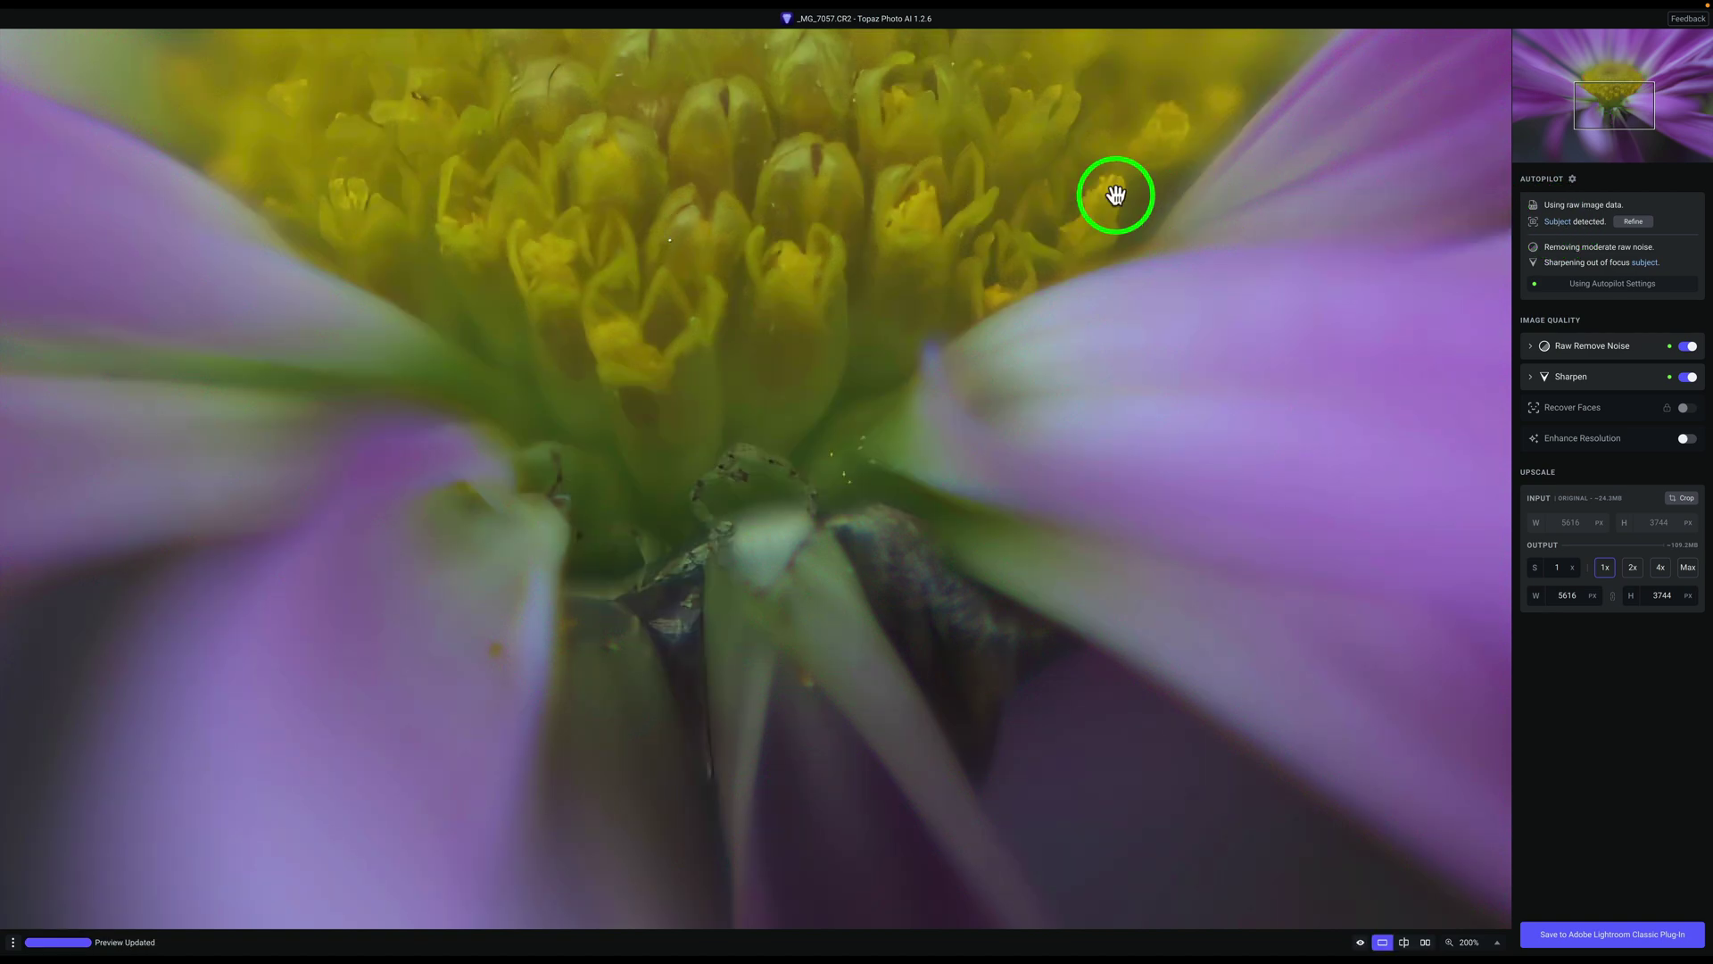
- Start refining the subject mask with AI Brush off and a 110 px brush
click(1632, 221)
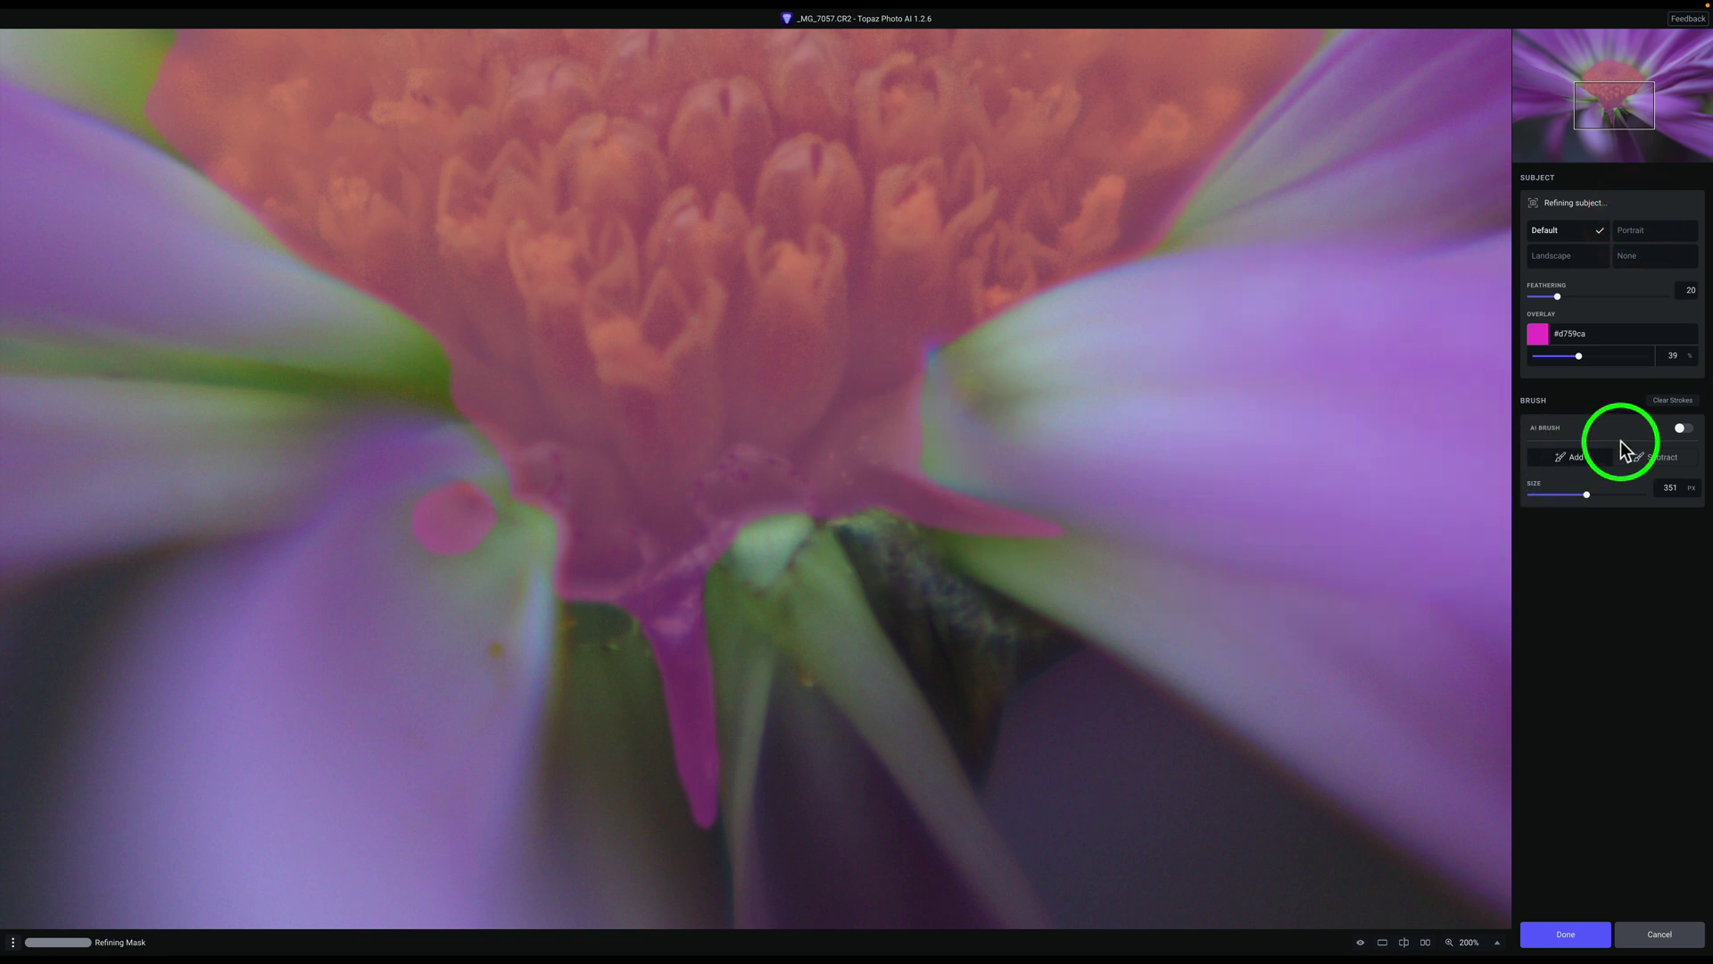
click(1682, 429)
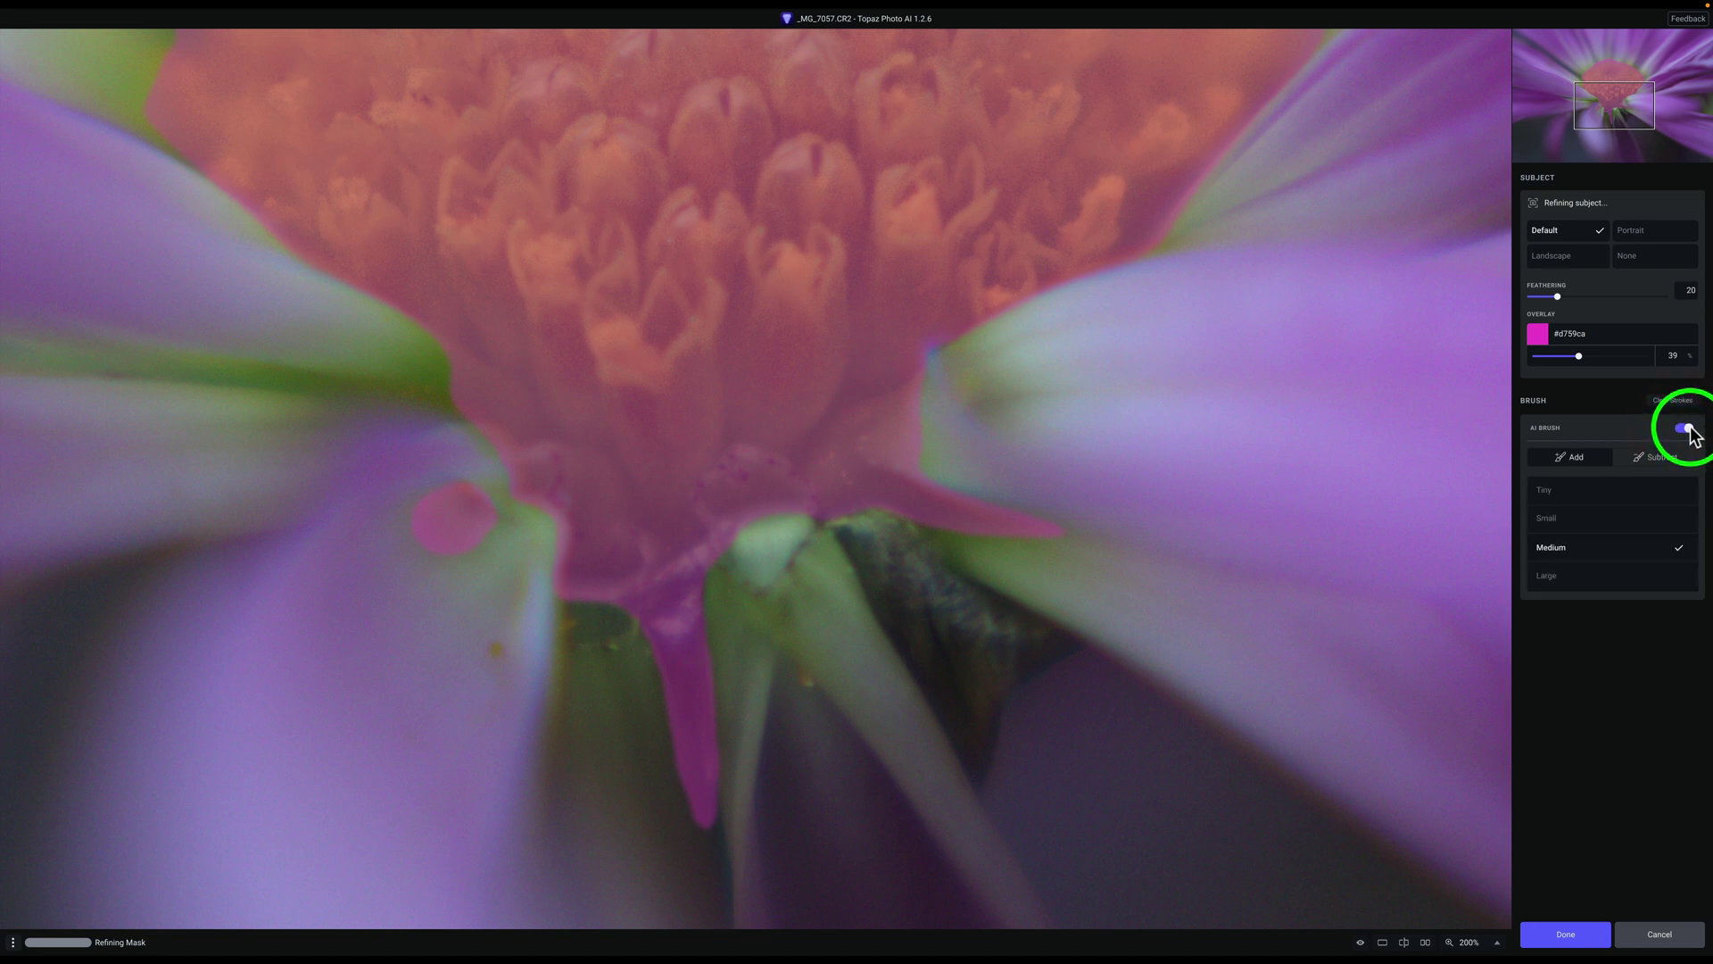
click(1683, 429)
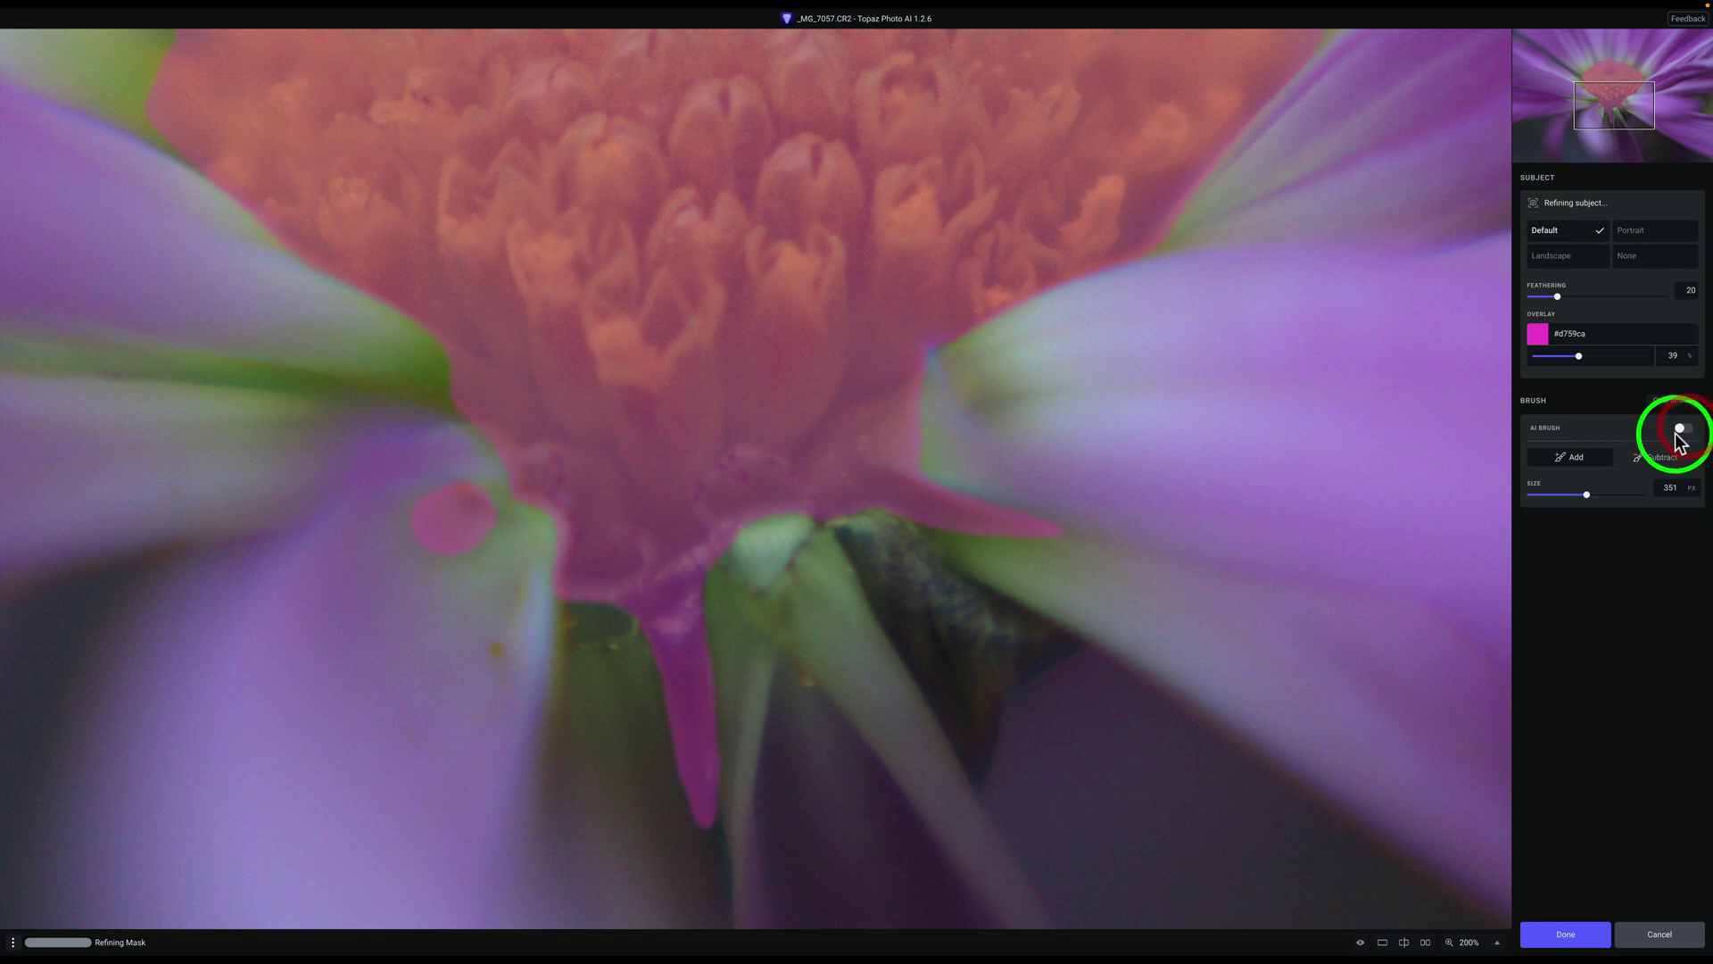
drag(1592, 495, 1554, 496)
key(bracketleft)
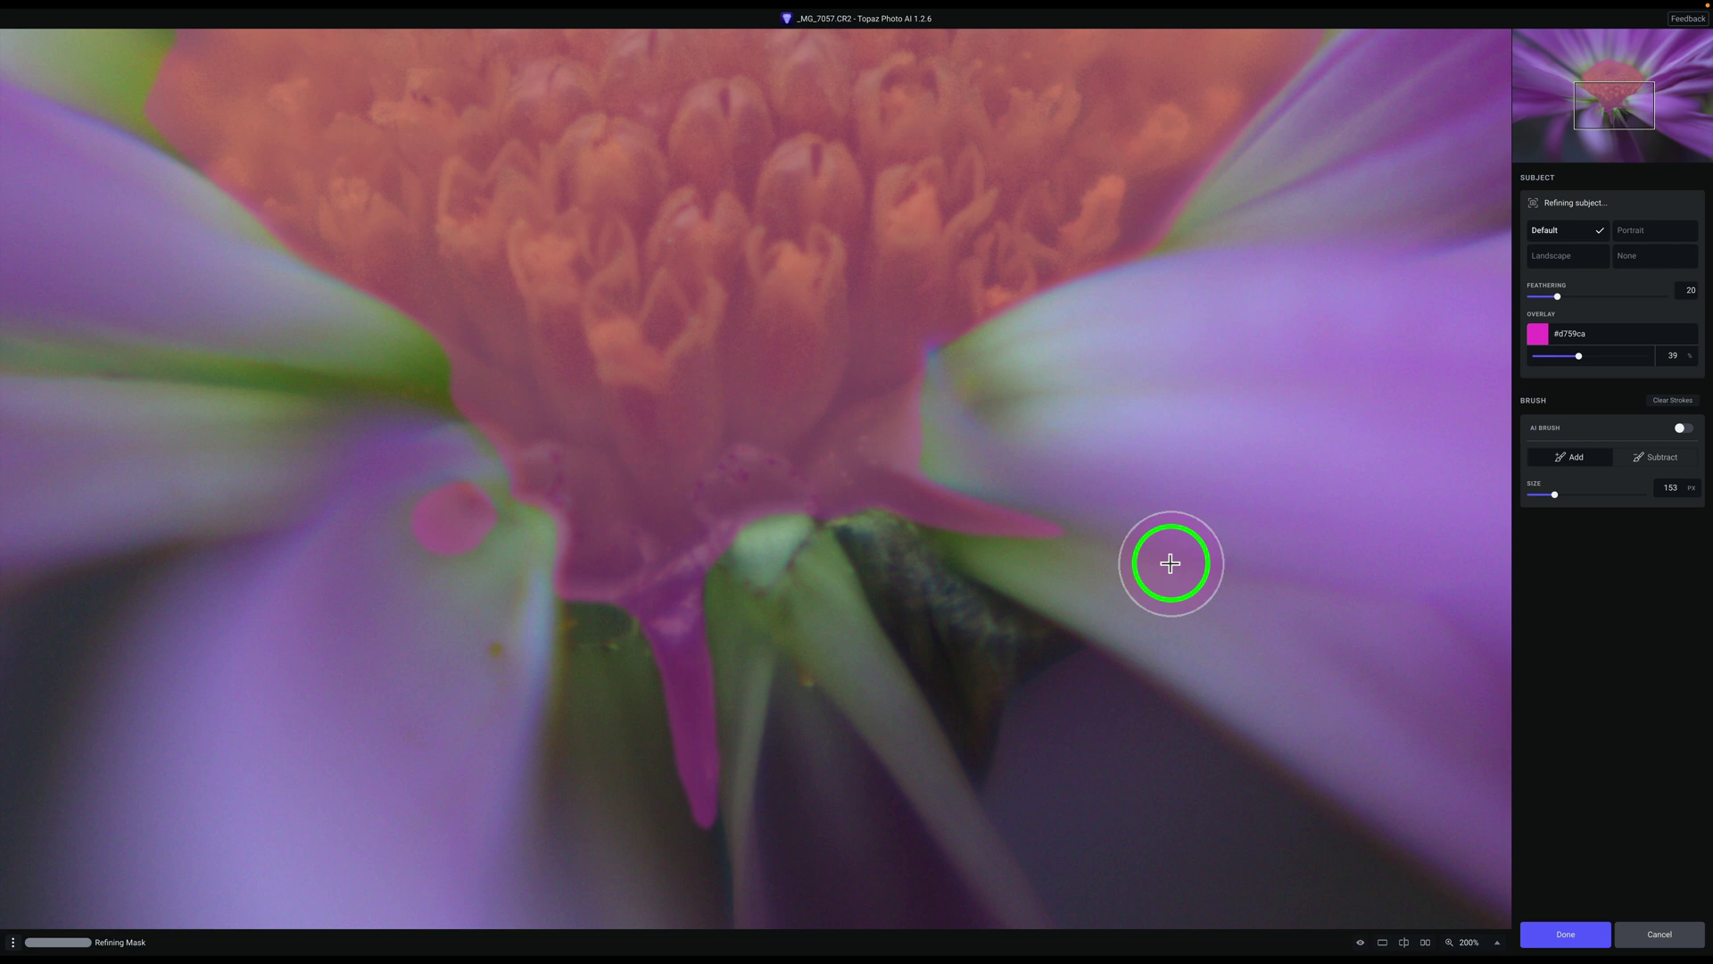
key(bracketleft)
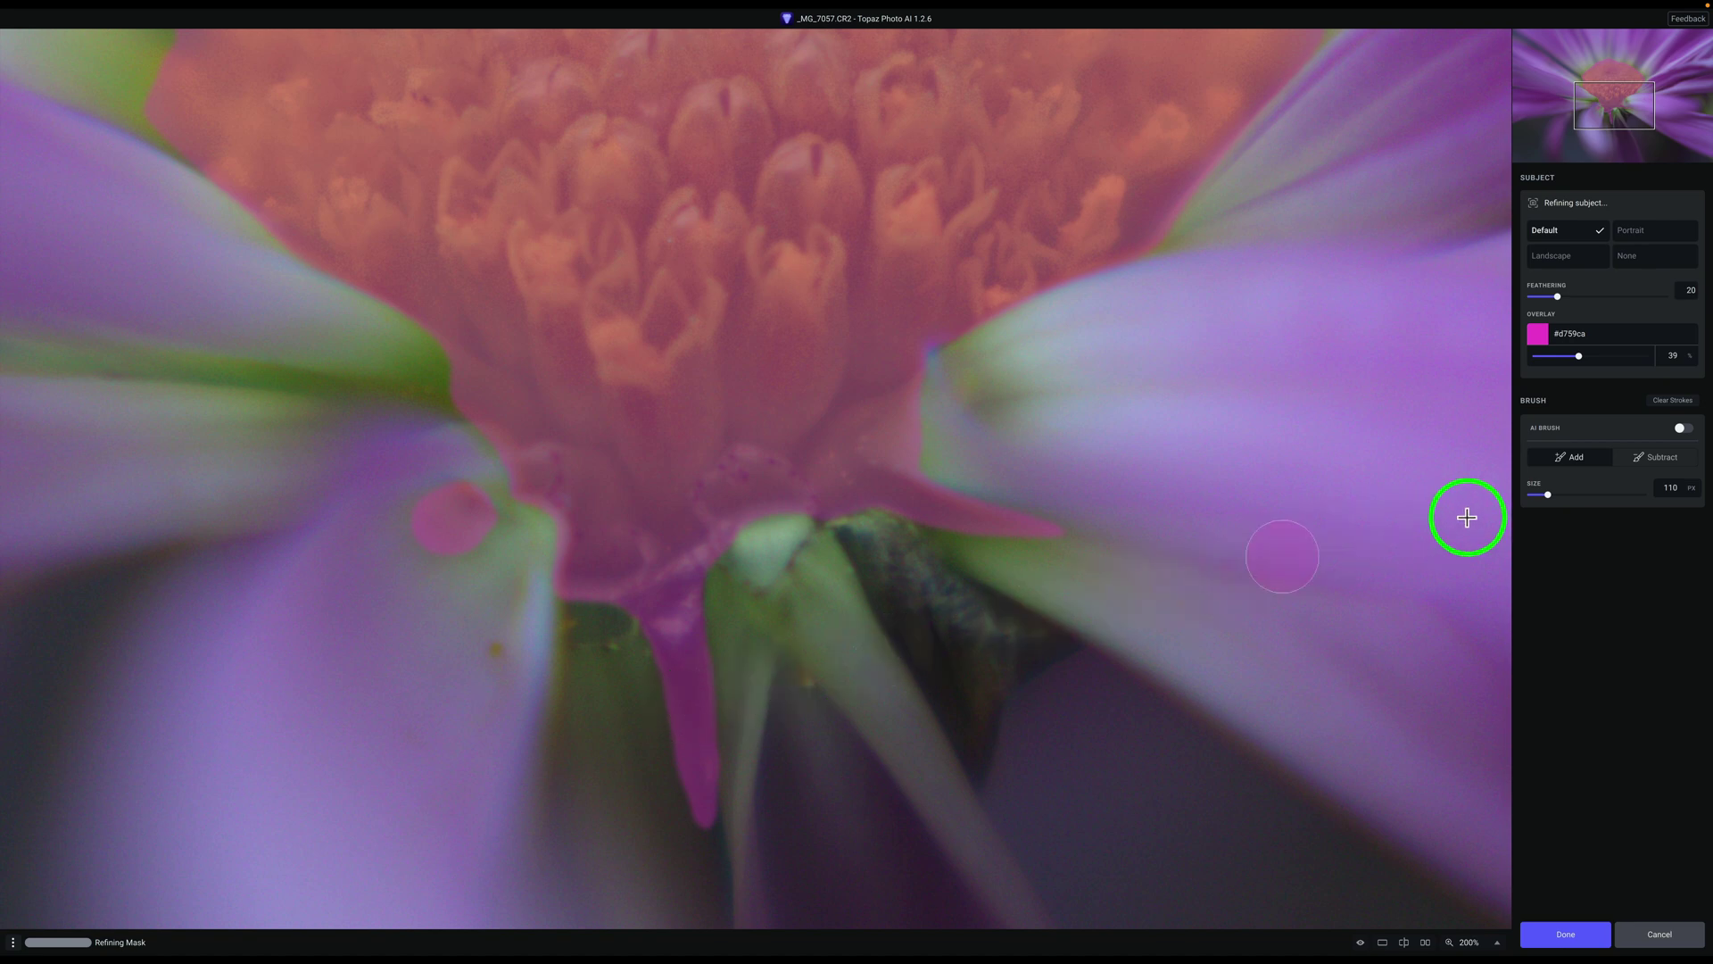
click(1570, 480)
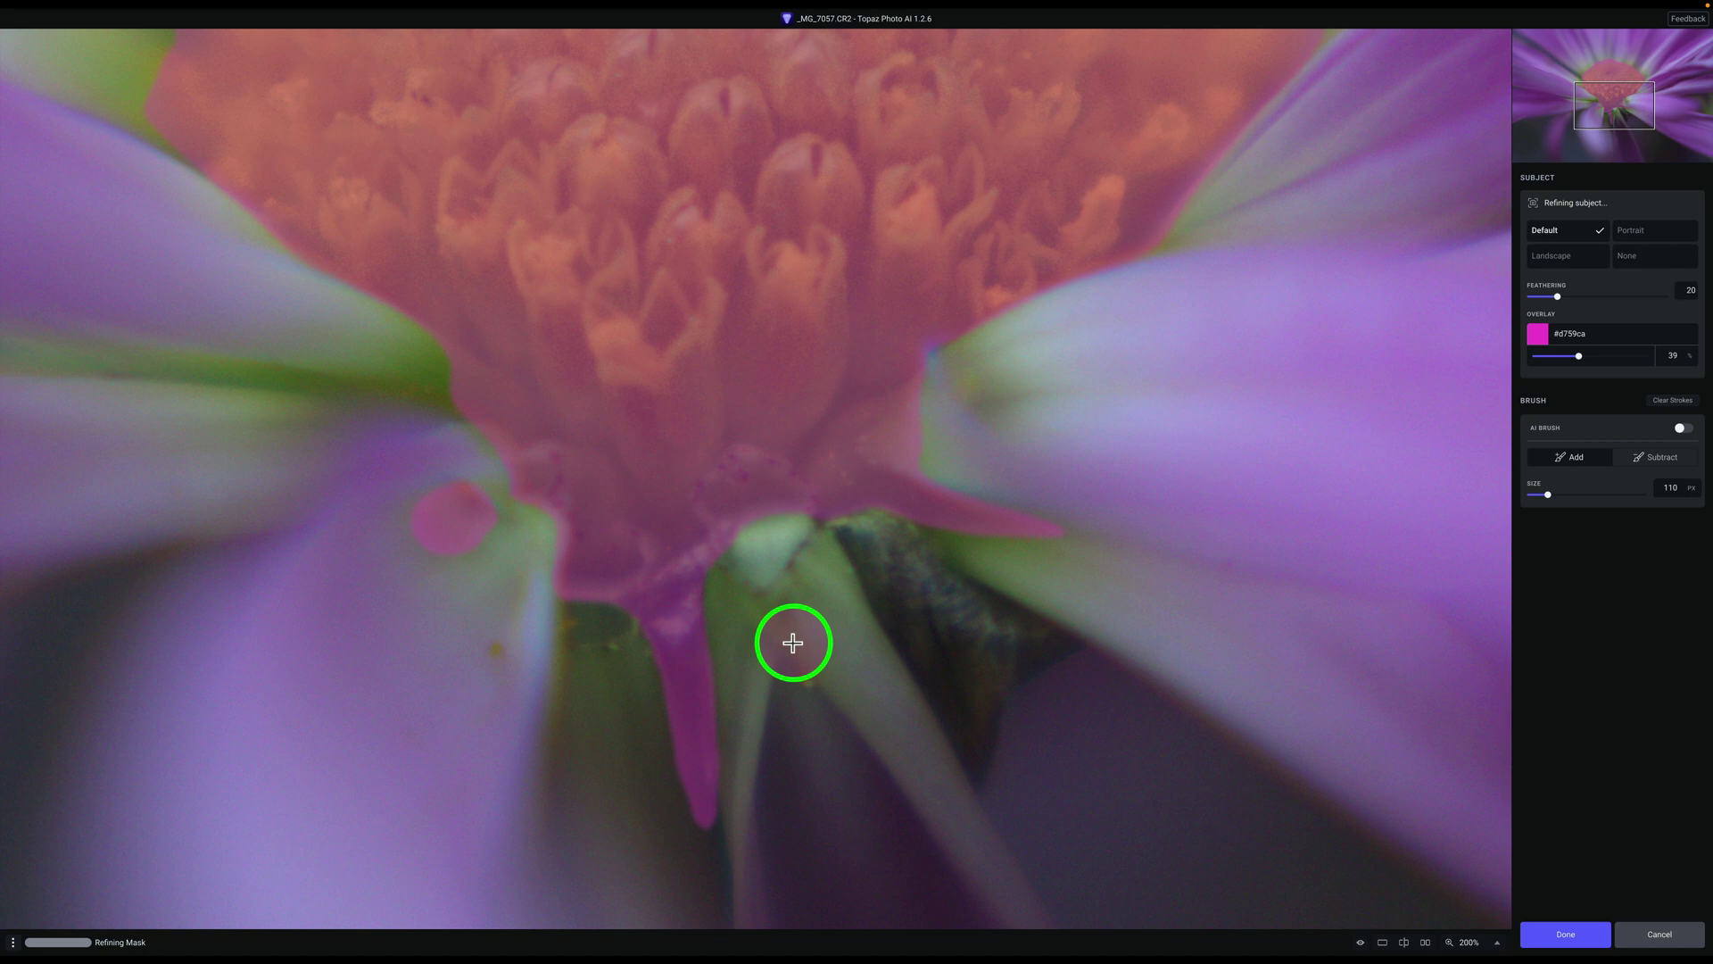
- Subtract the mask from the stem tip and below the flower head, then accept it
key(alt)
mouse_move(684, 728)
mouse_down()
mouse_move(681, 712)
mouse_move(688, 826)
mouse_move(688, 669)
mouse_move(665, 673)
mouse_move(713, 664)
mouse_up()
drag(756, 603, 758, 589)
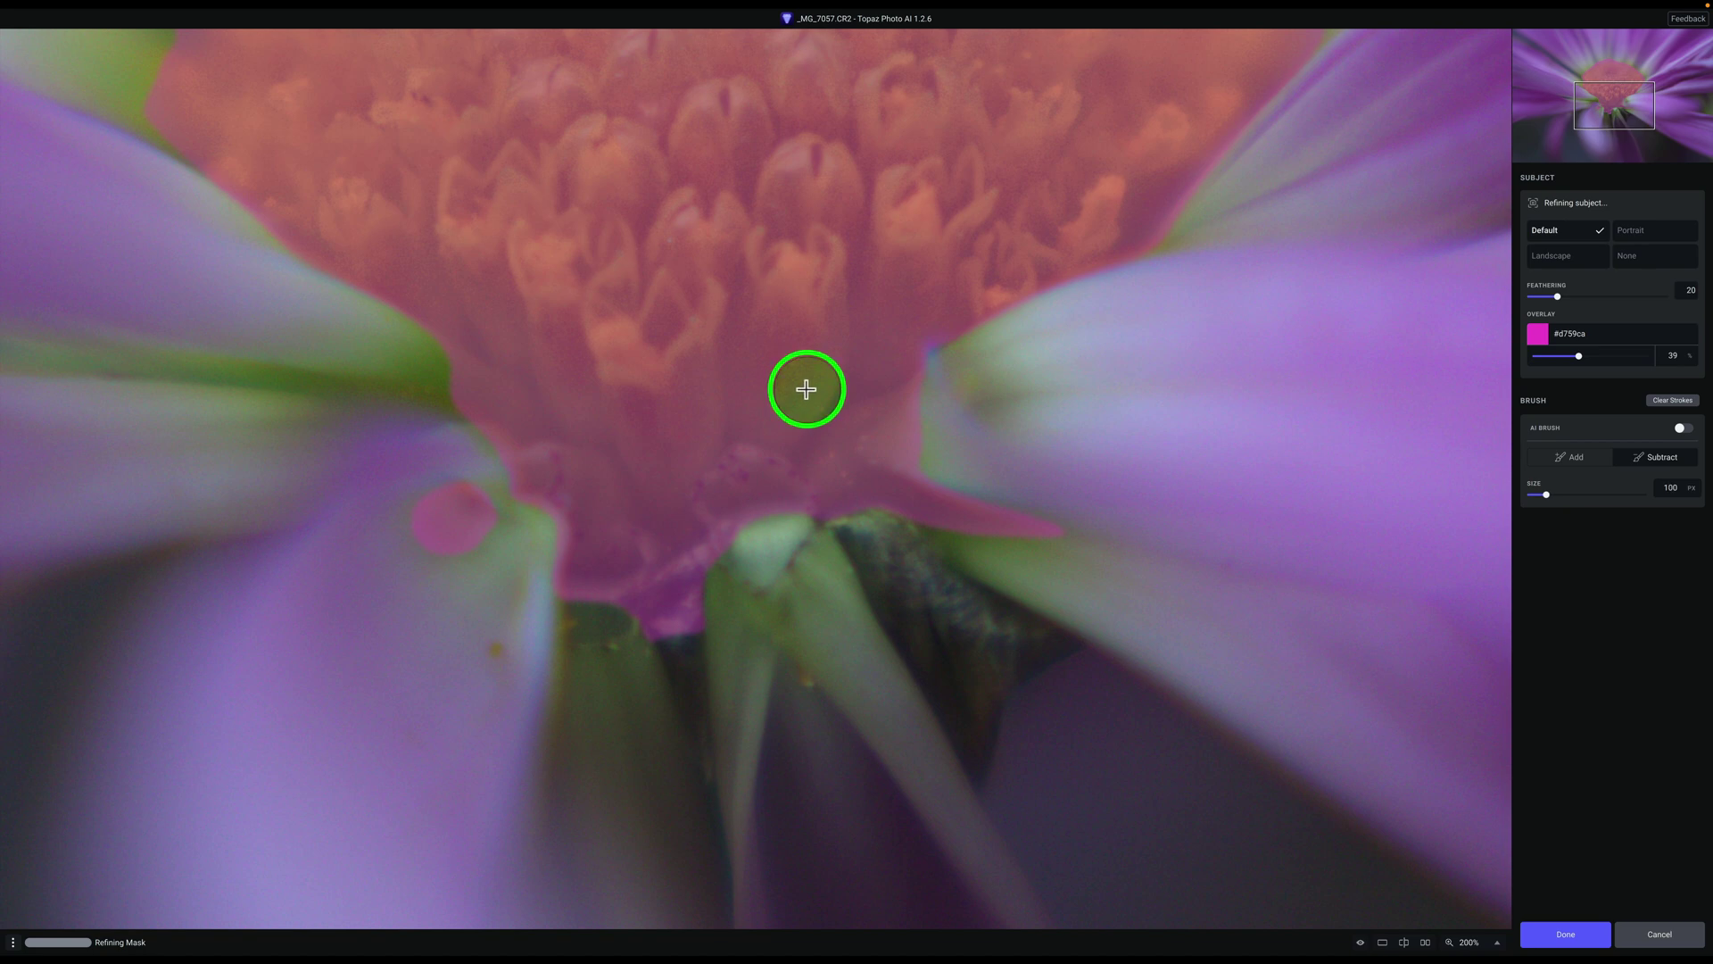
key(bracketleft)
key(bracketleft)
key(bracketleft)
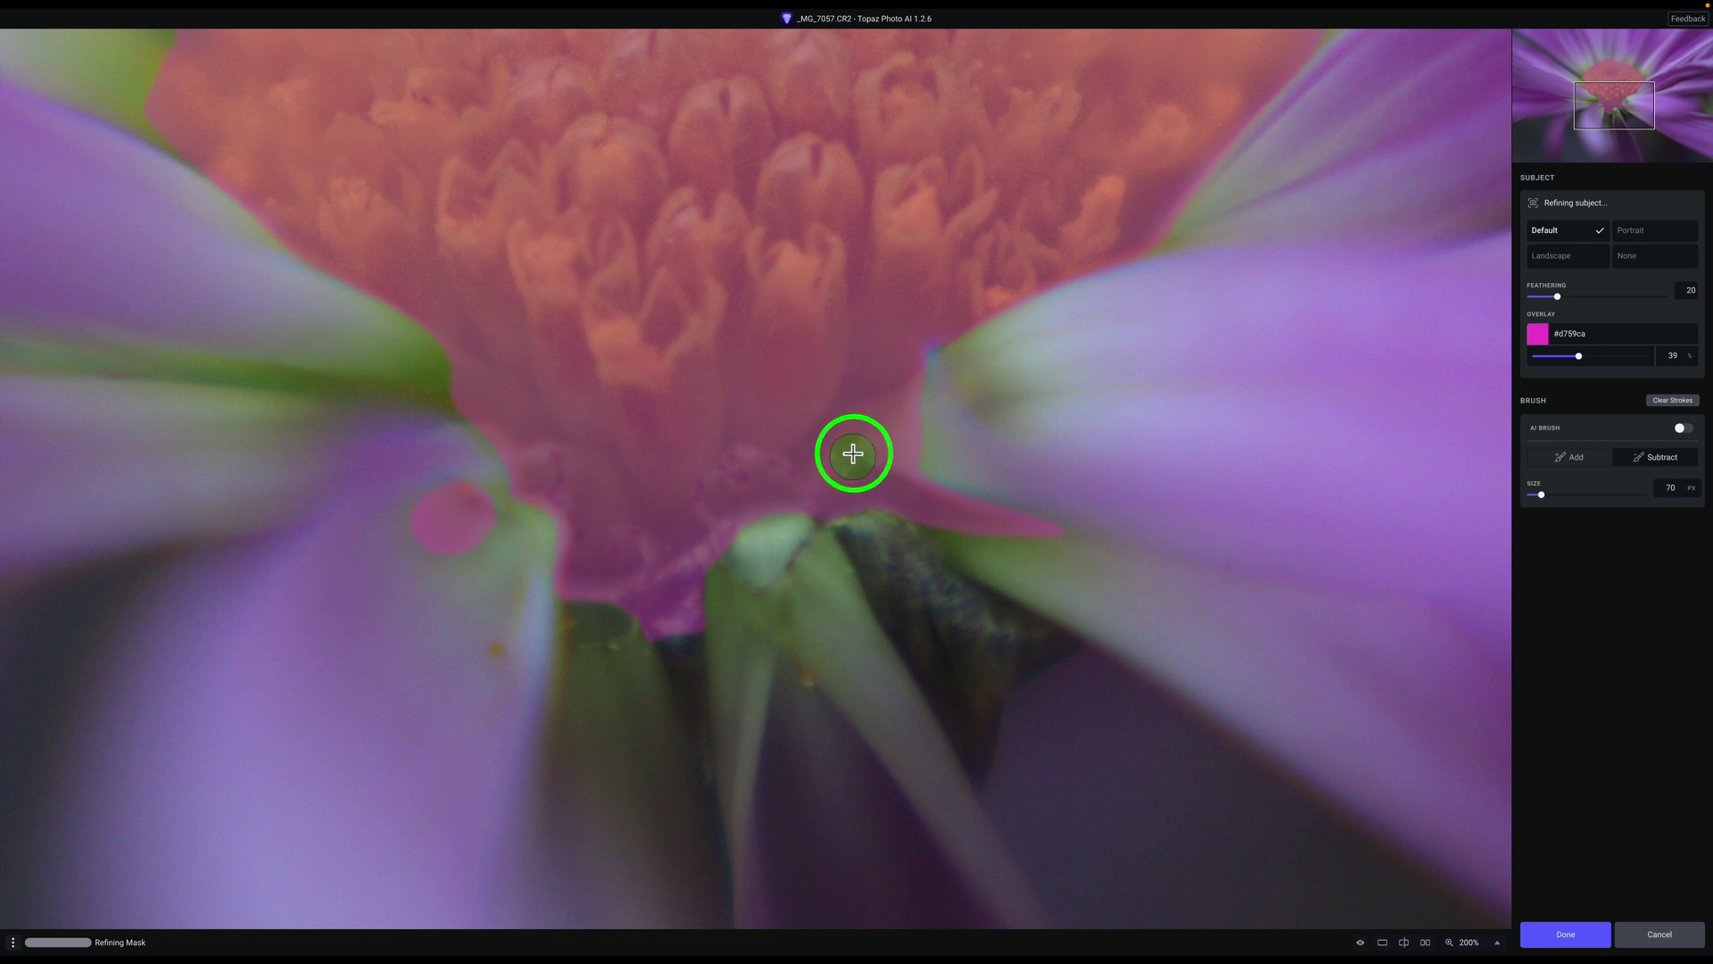
key(bracketleft)
key(bracketleft)
key(bracketleft)
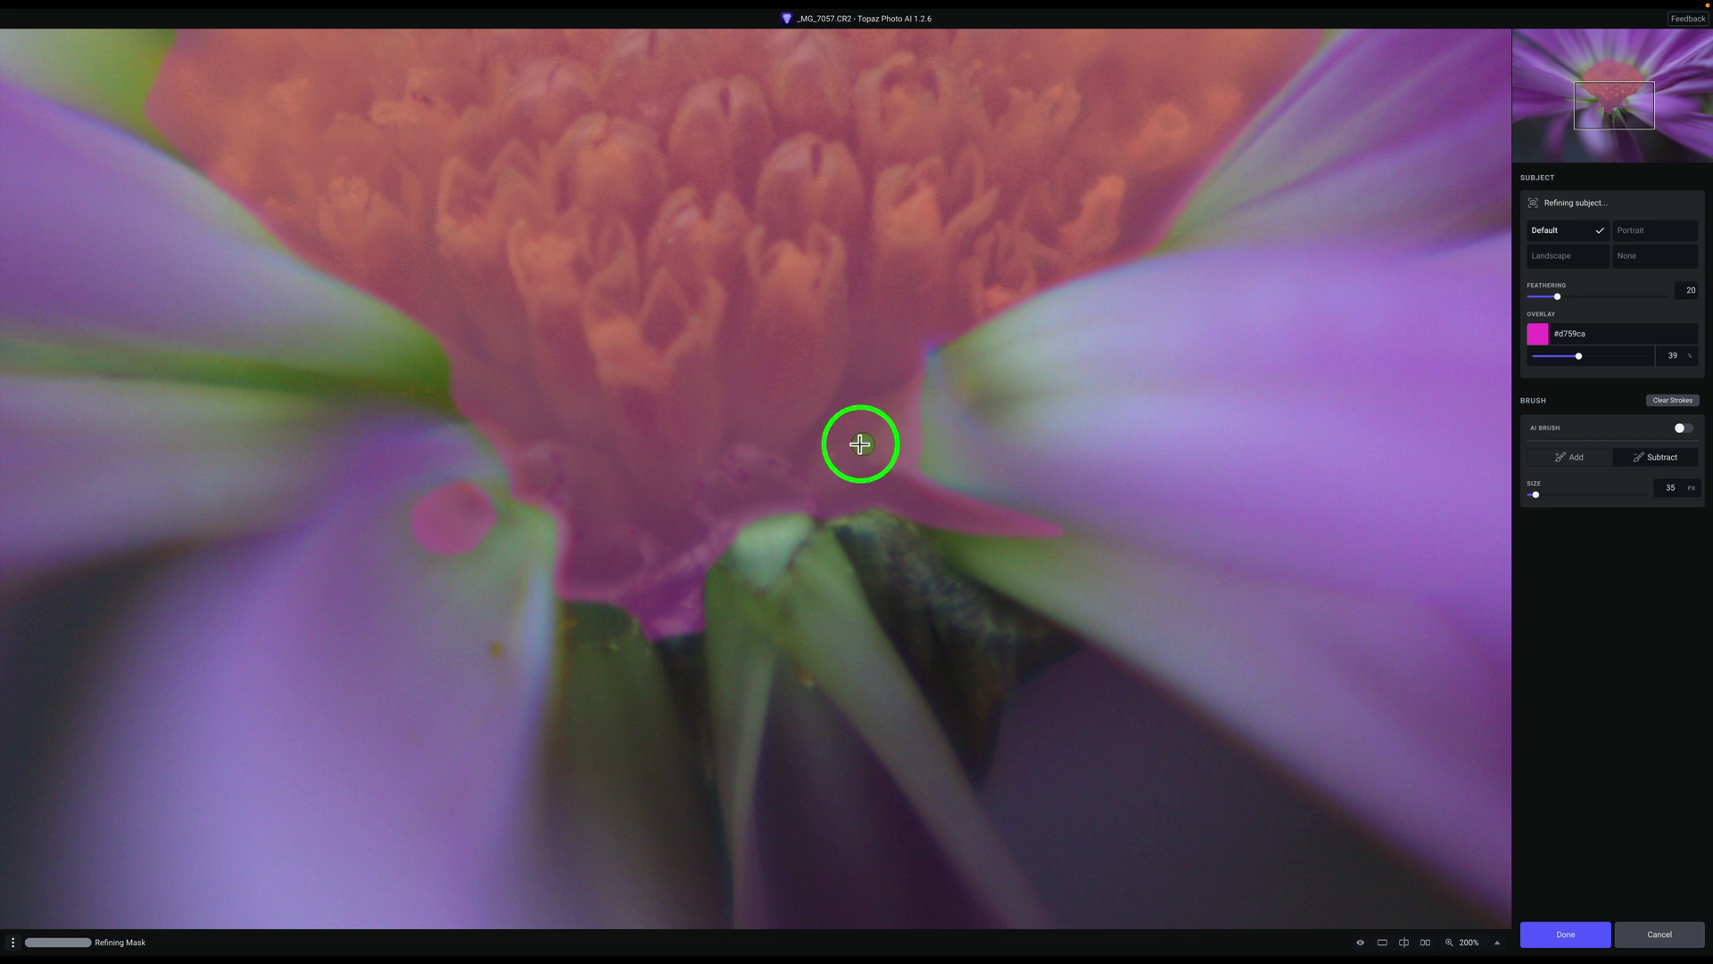
mouse_move(828, 459)
mouse_down()
mouse_move(842, 478)
mouse_move(868, 463)
mouse_move(856, 440)
mouse_move(838, 451)
mouse_up()
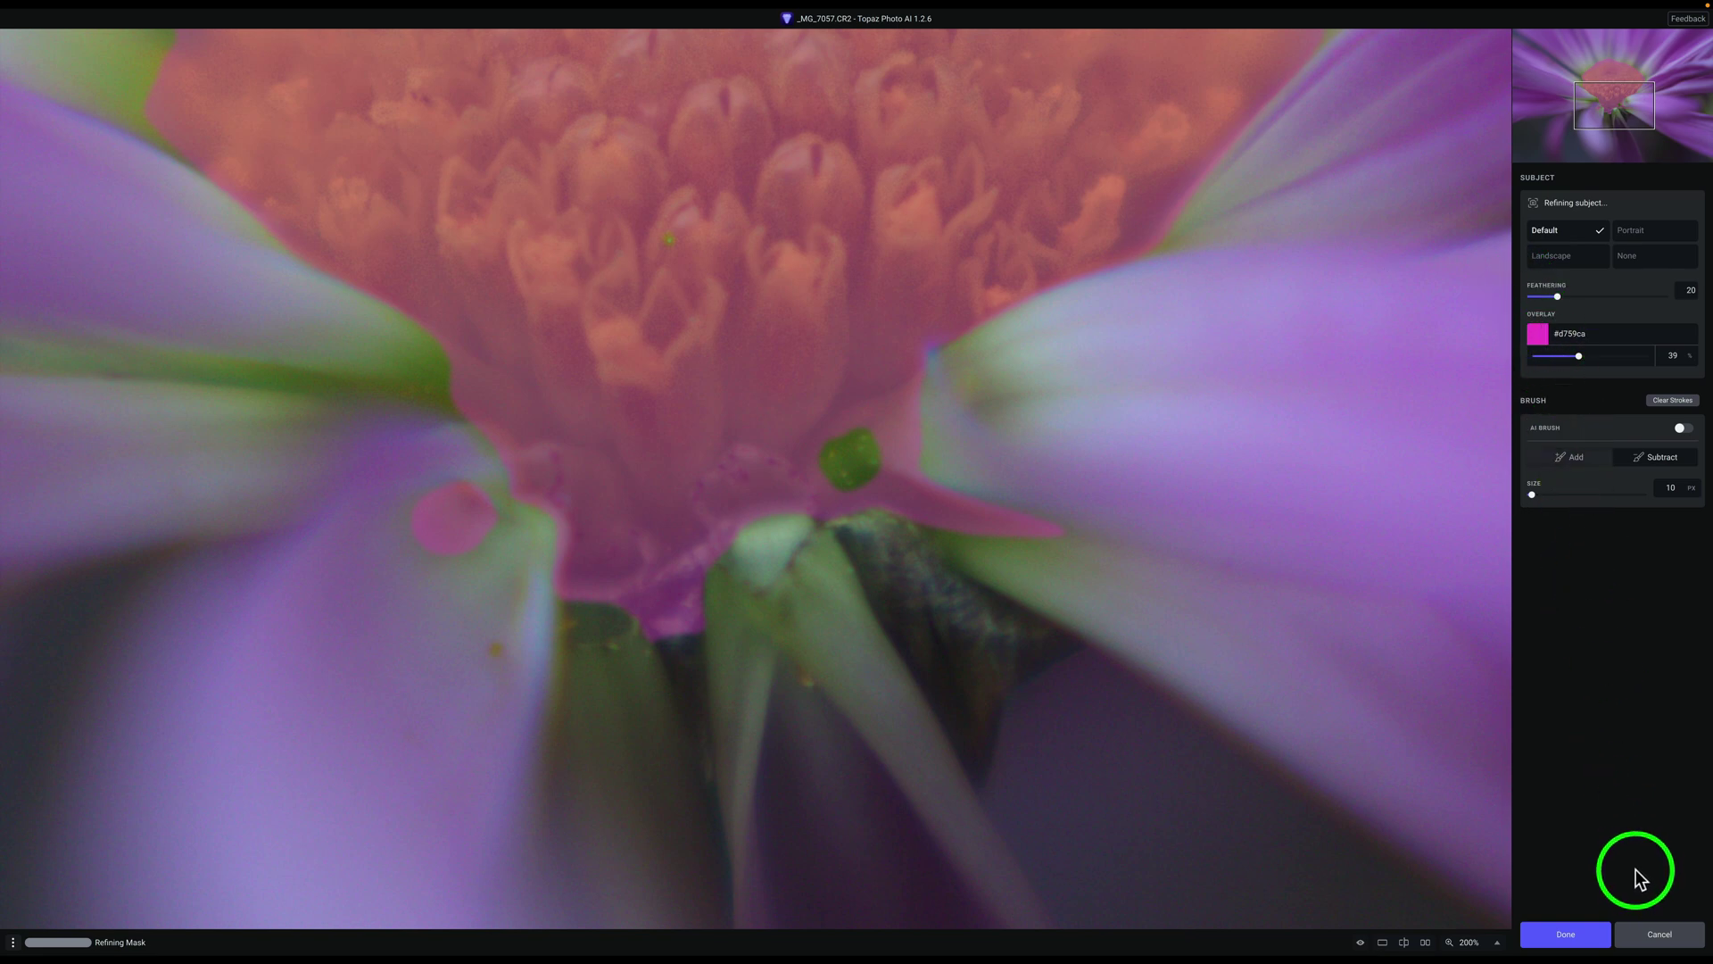
click(1584, 939)
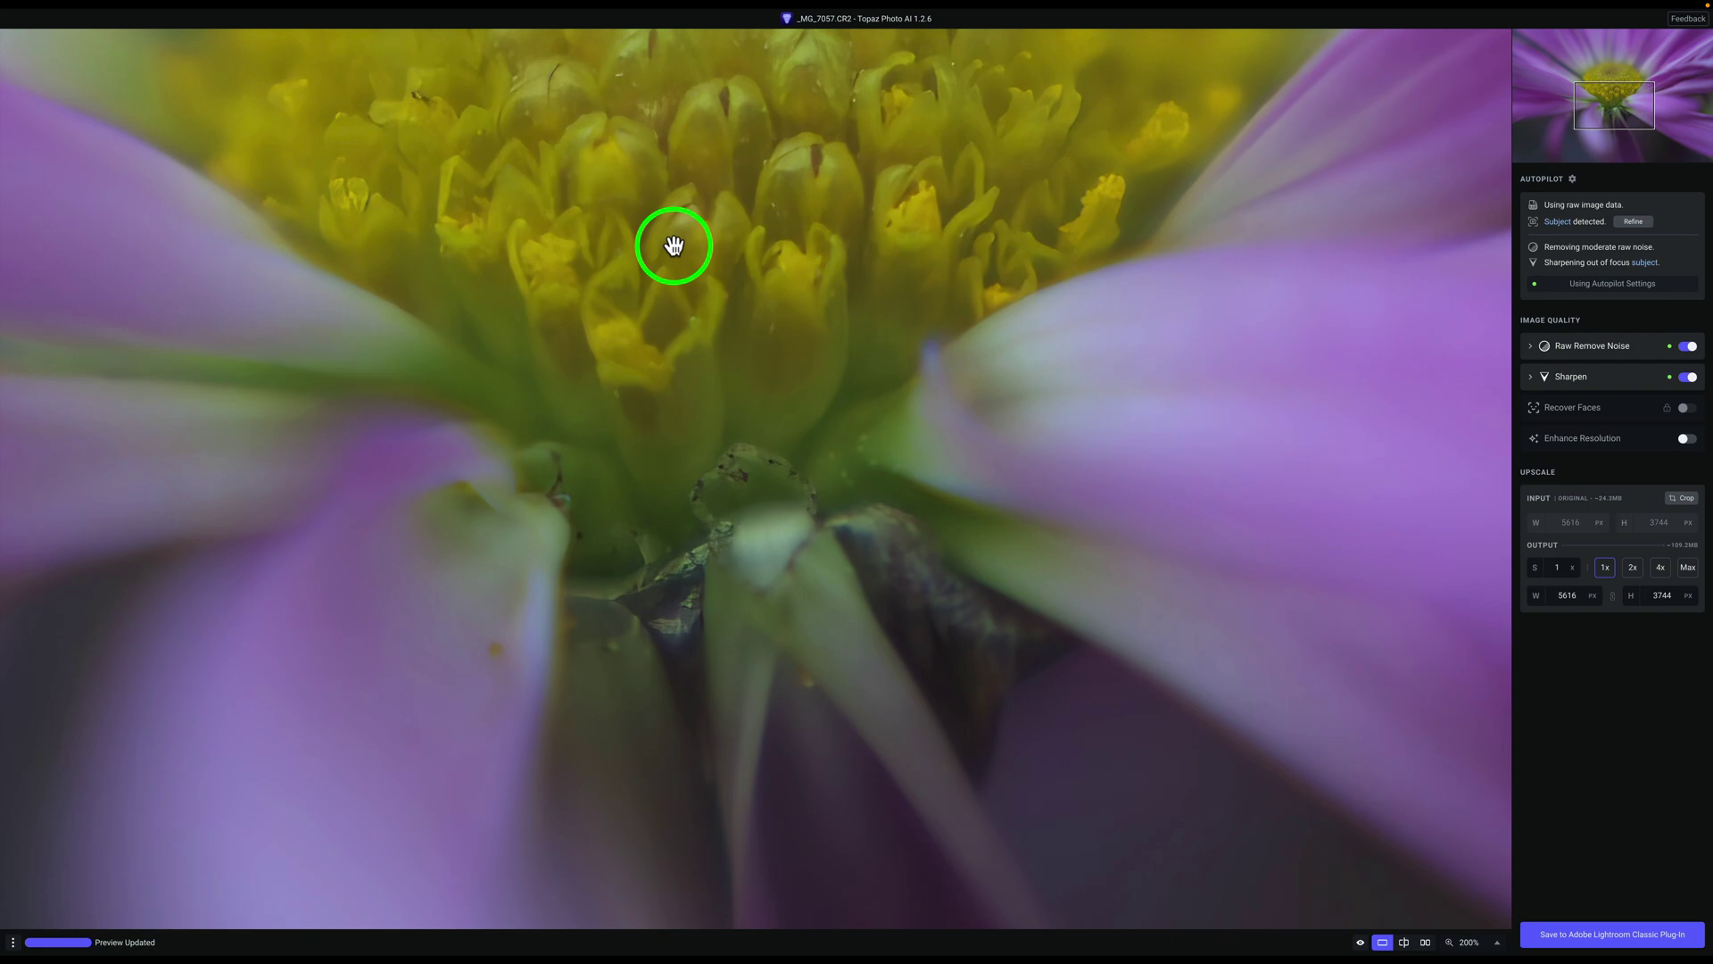
- Centre the close-up on the flower and raise Lens Blur sharpen strength from 50 to 72
click(1620, 88)
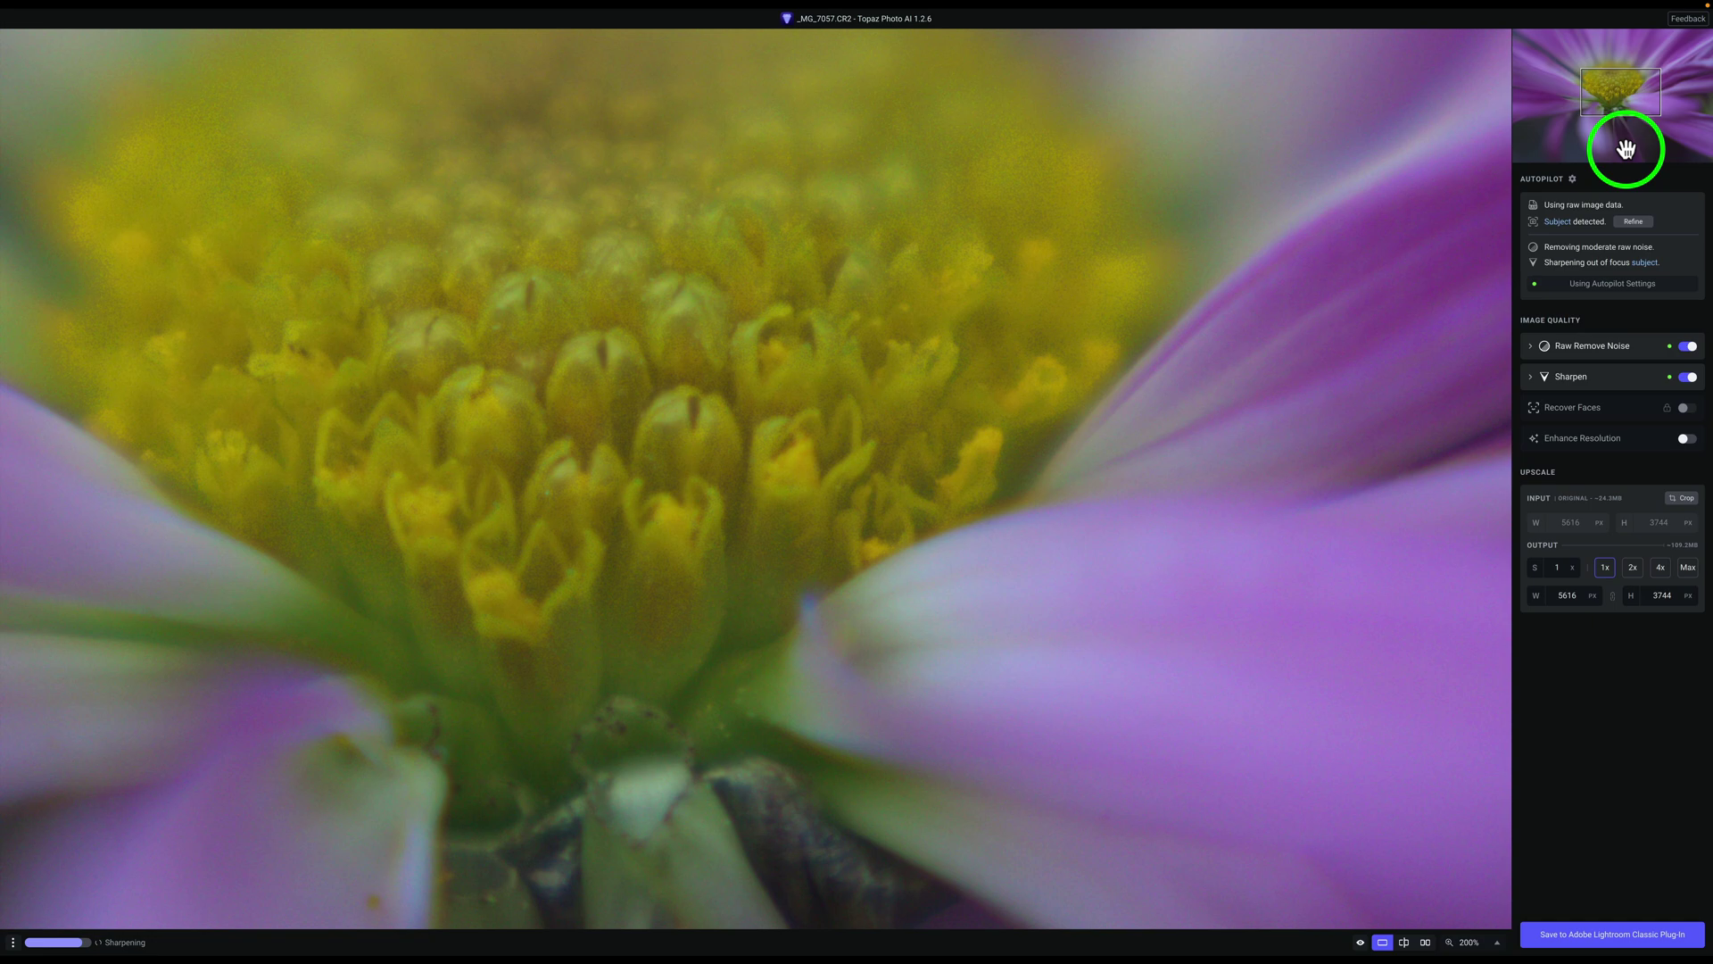
click(1609, 382)
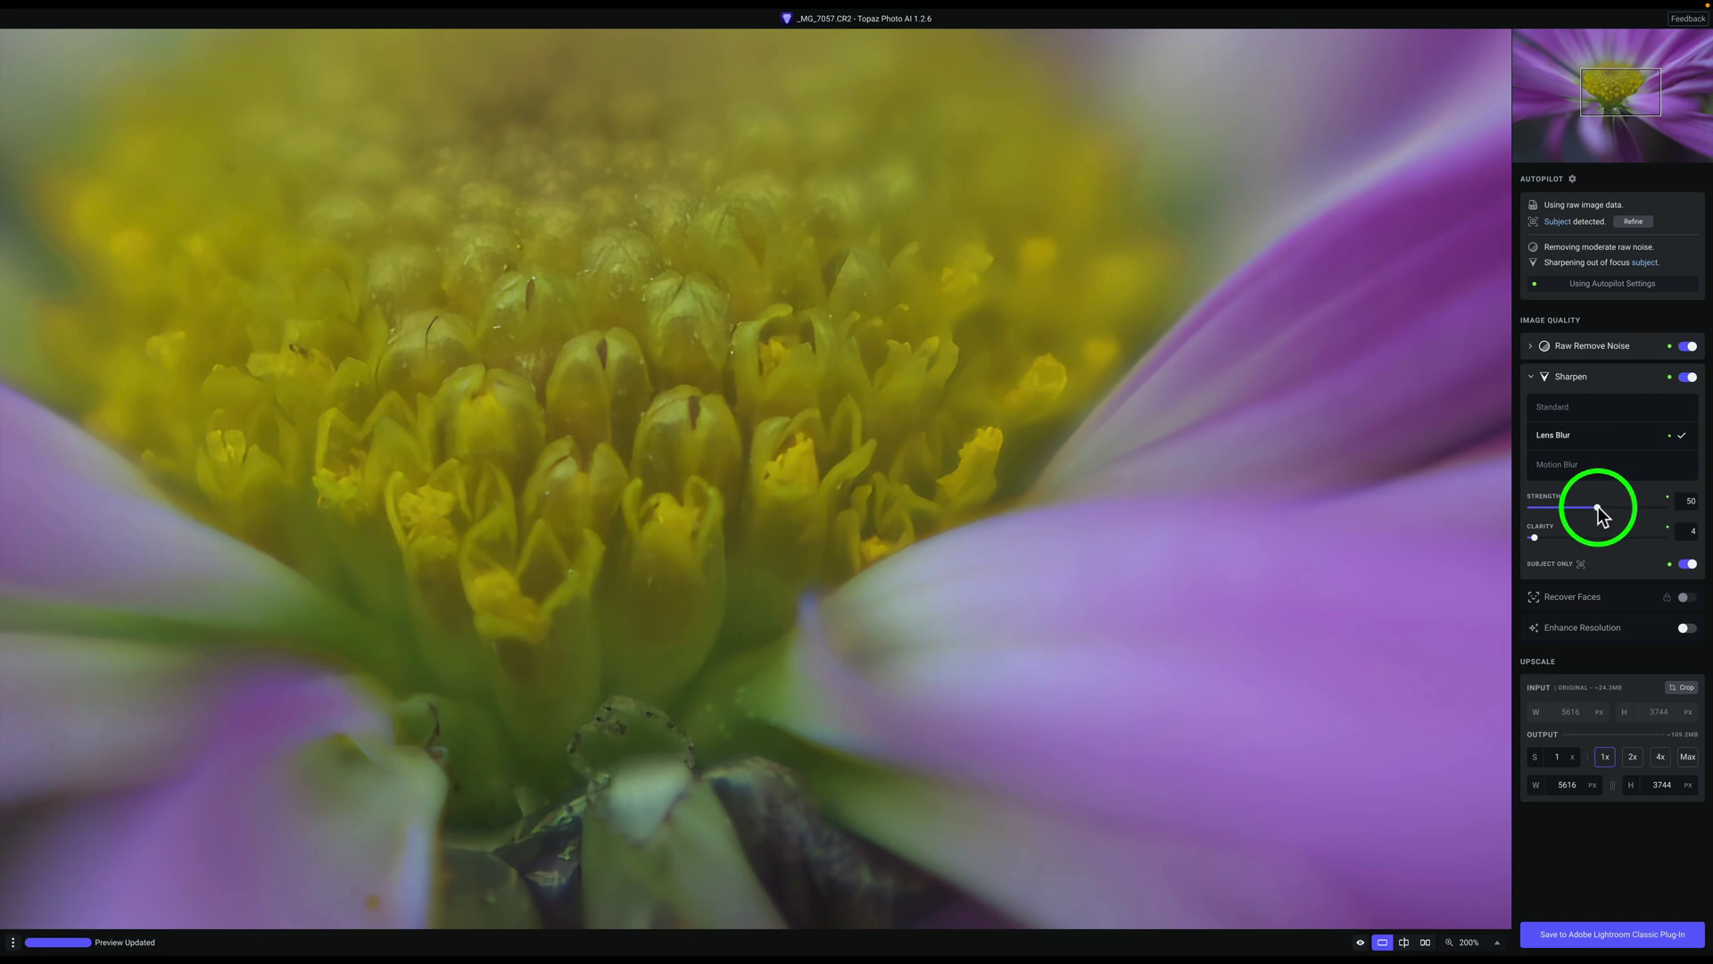
drag(1597, 508, 1627, 508)
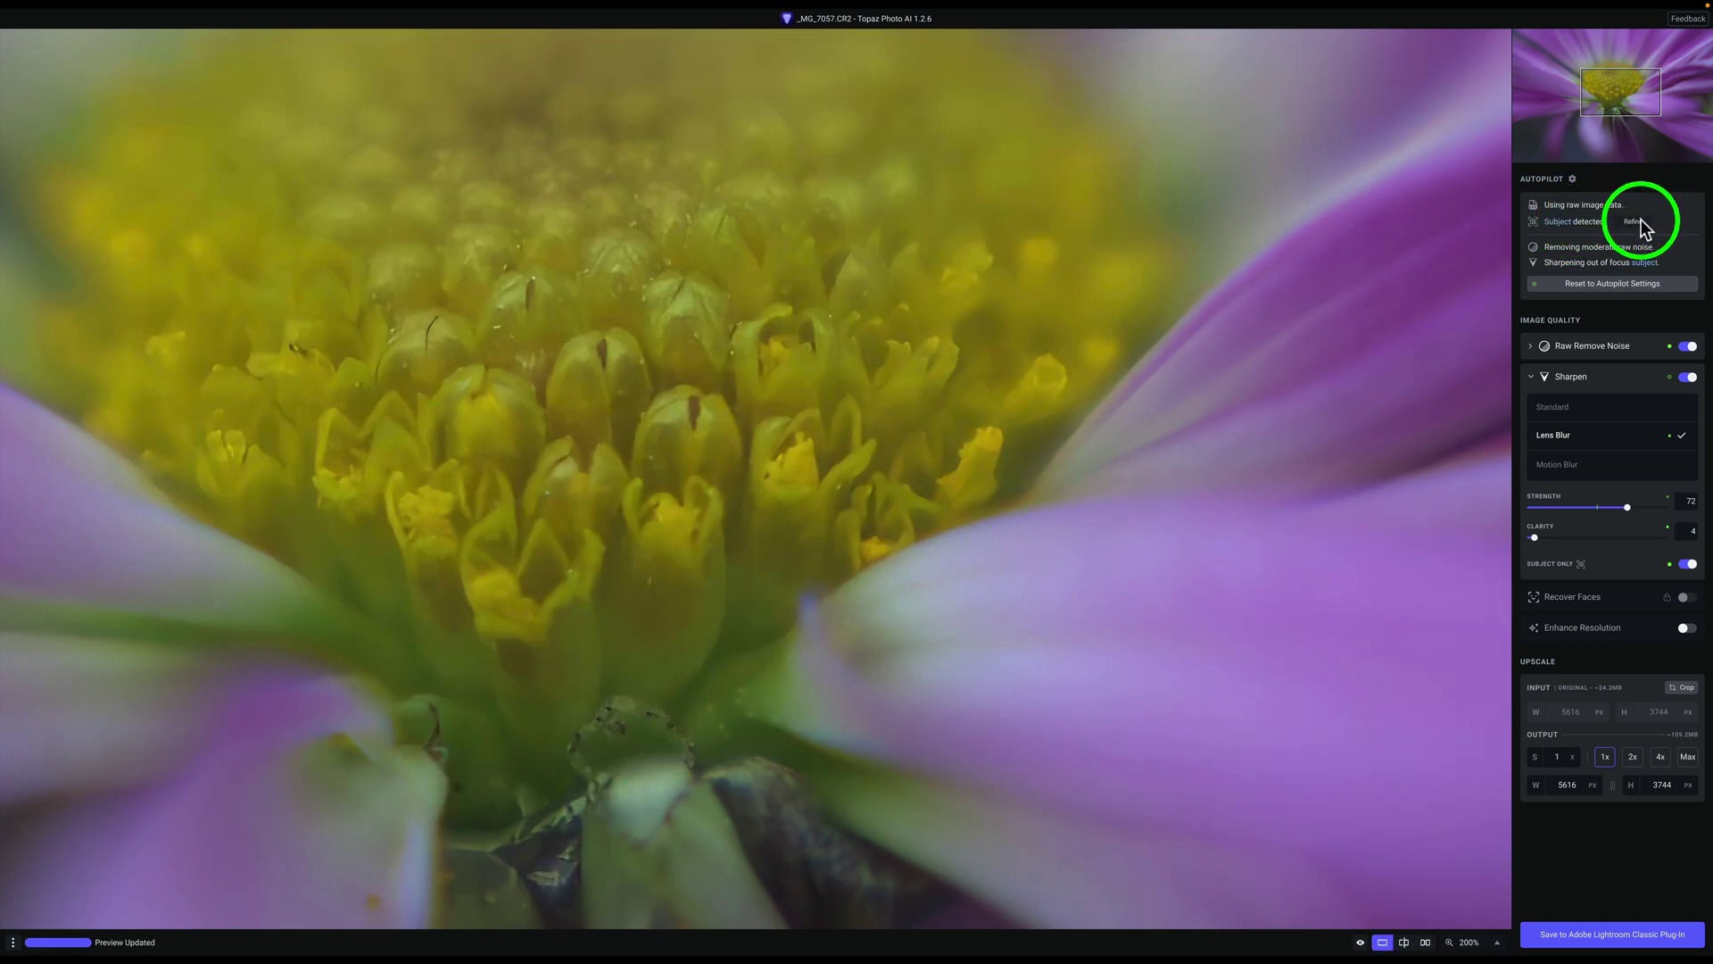
- Review the subject mask, adjust its overlay opacity, and save back to Lightroom as _MG_7057.dng
click(1641, 222)
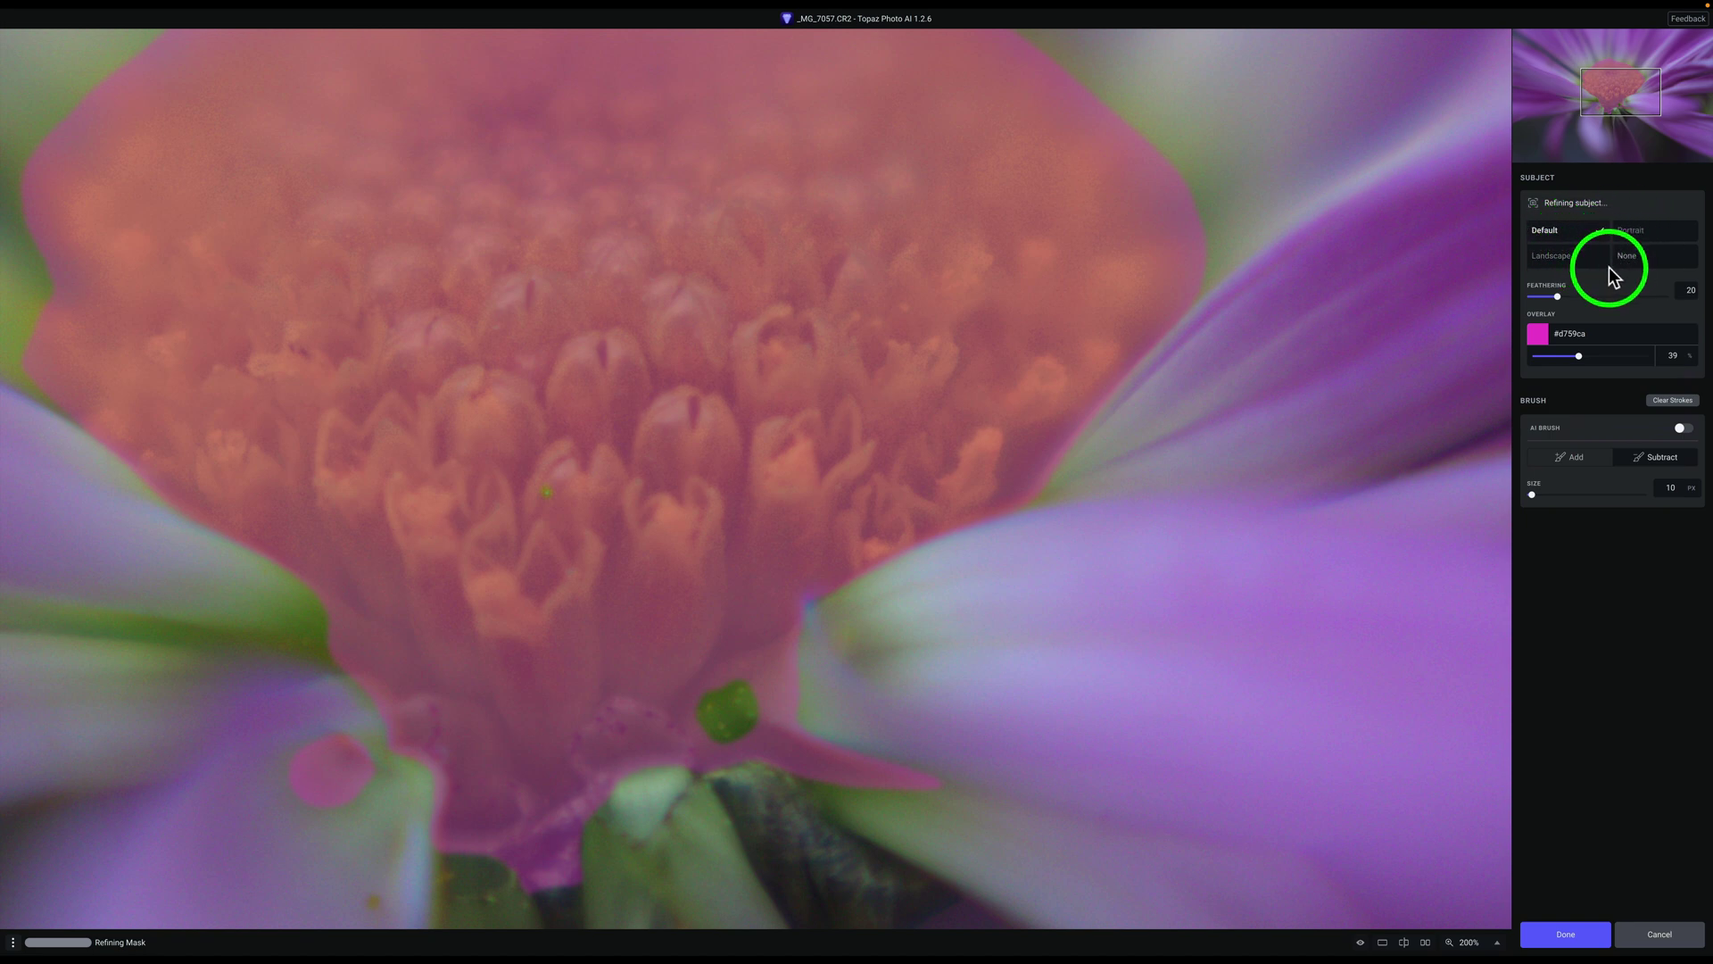
click(1540, 332)
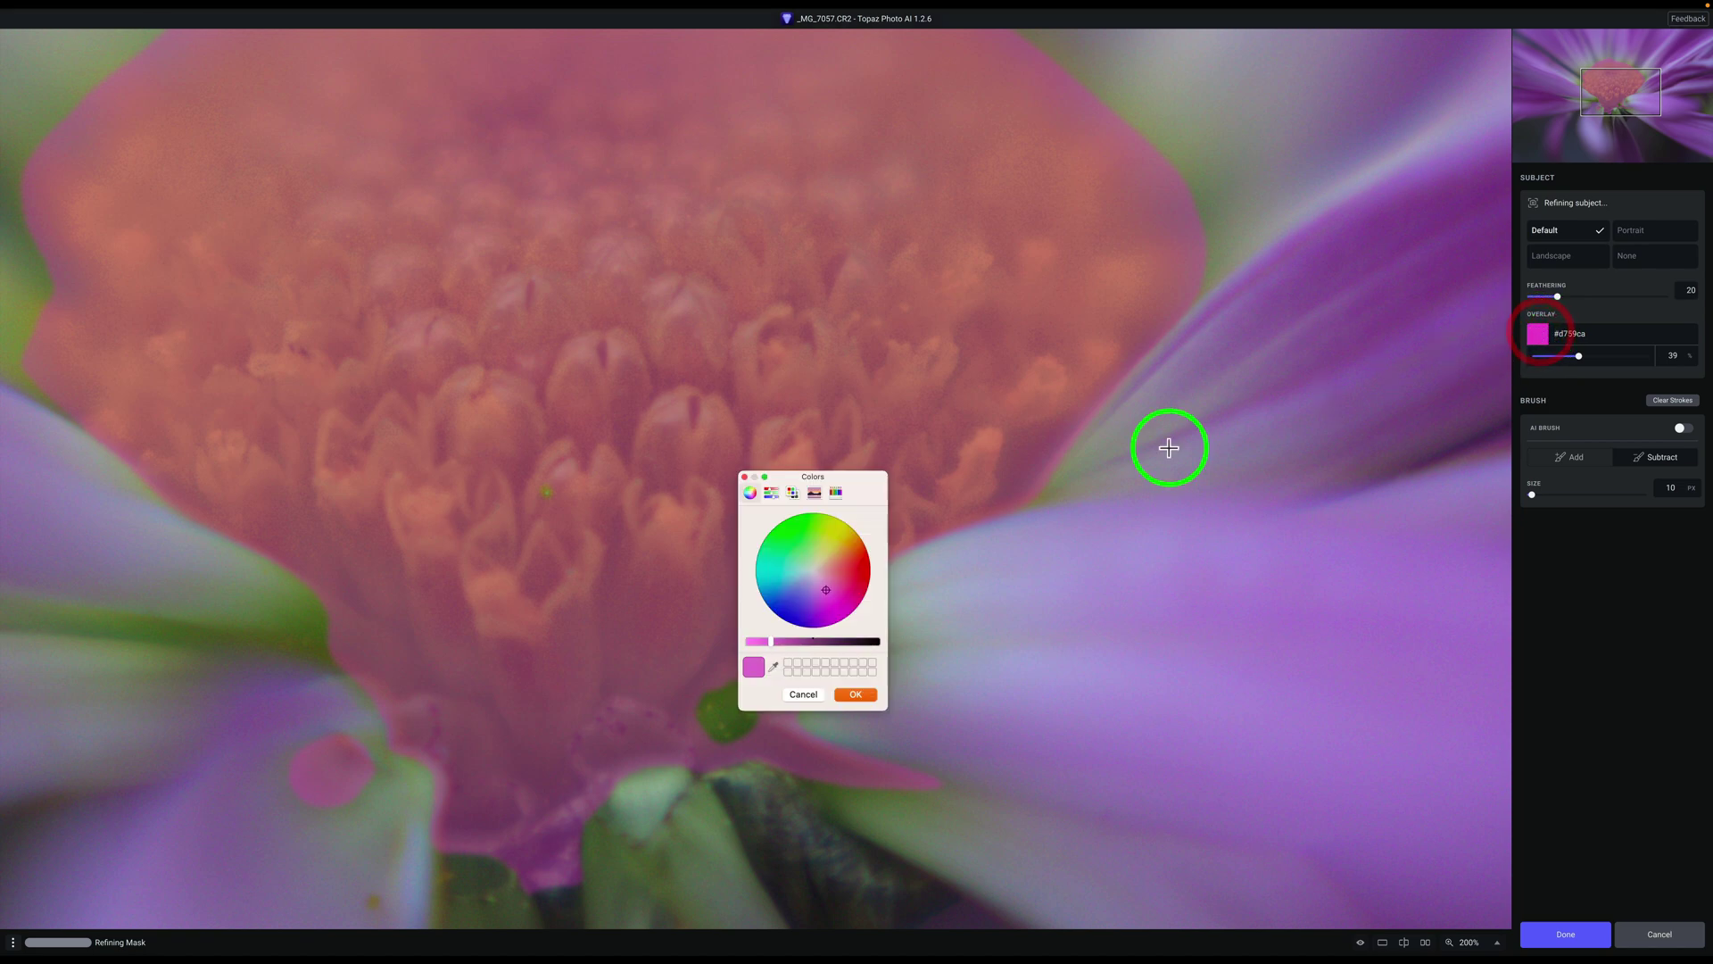
click(799, 693)
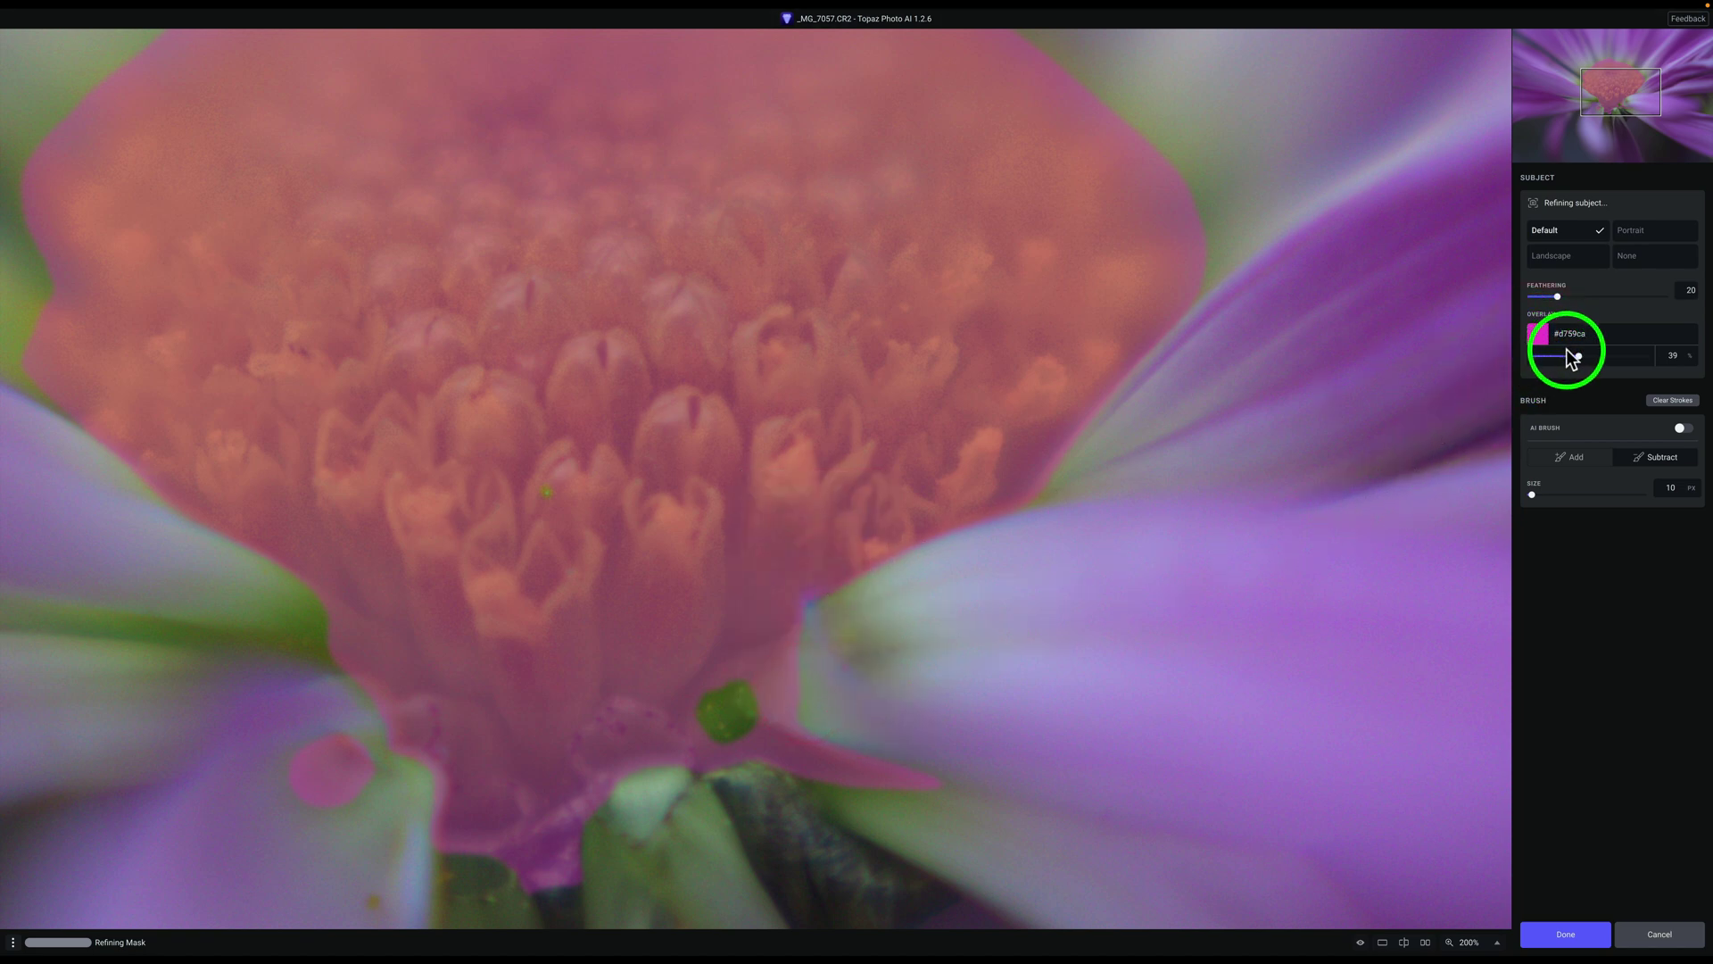
mouse_move(1581, 361)
mouse_down()
mouse_move(1625, 356)
mouse_move(1567, 362)
mouse_up()
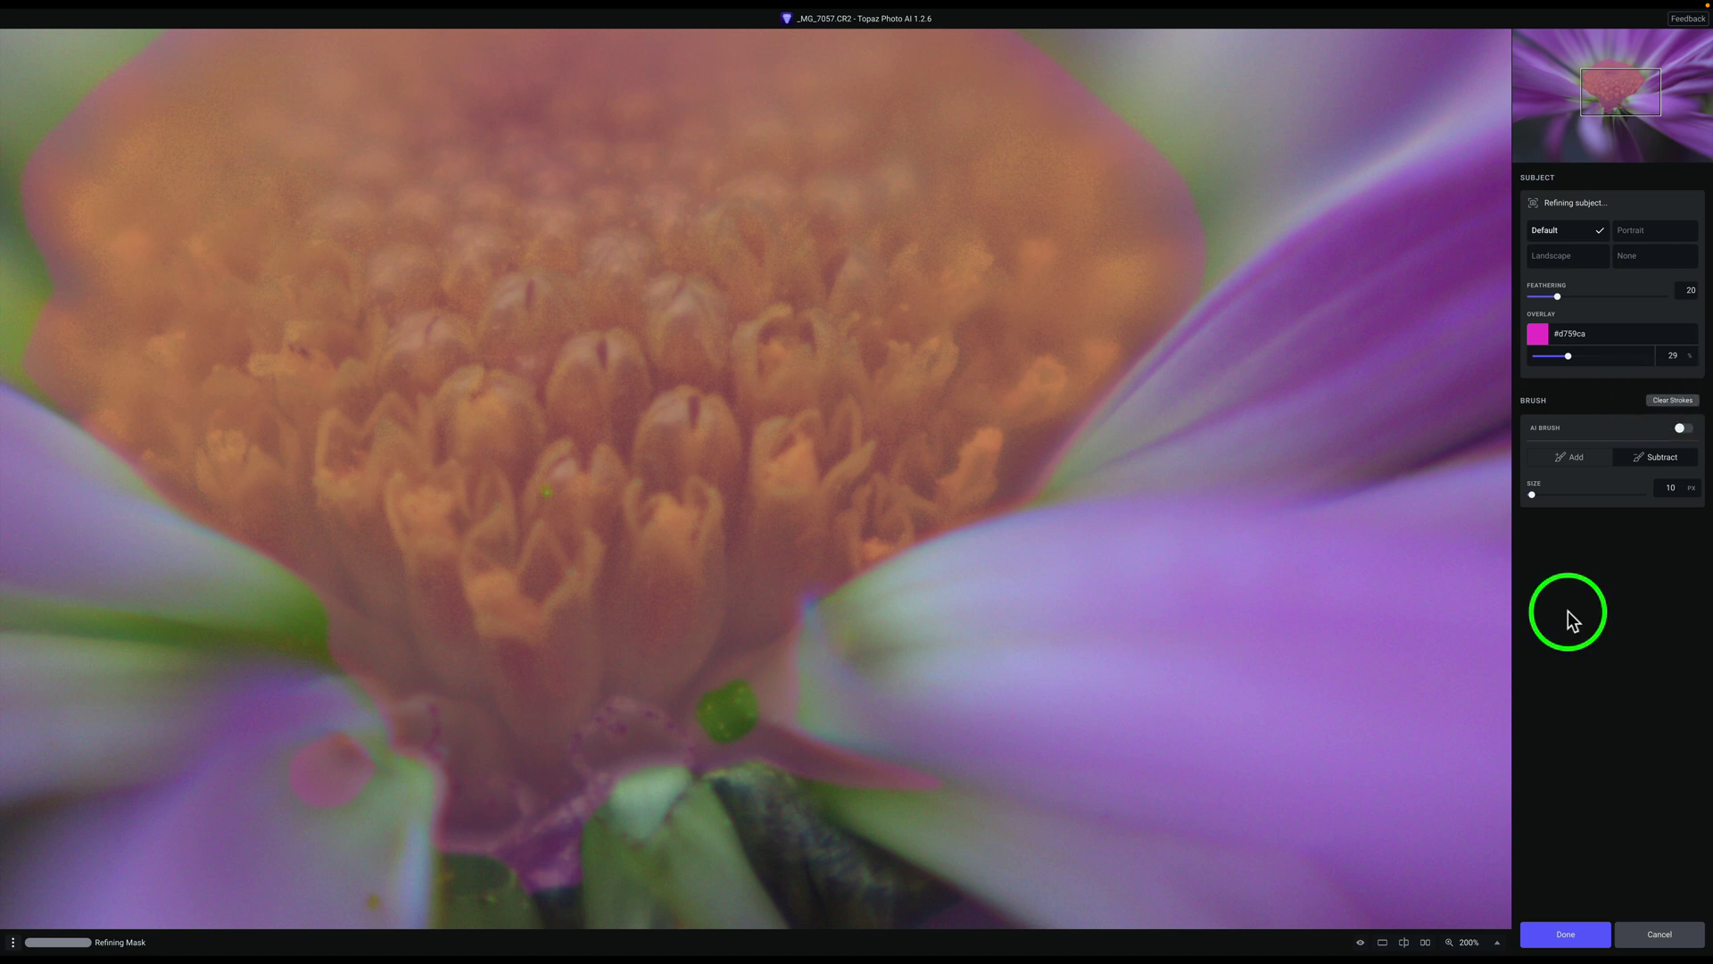
click(1574, 936)
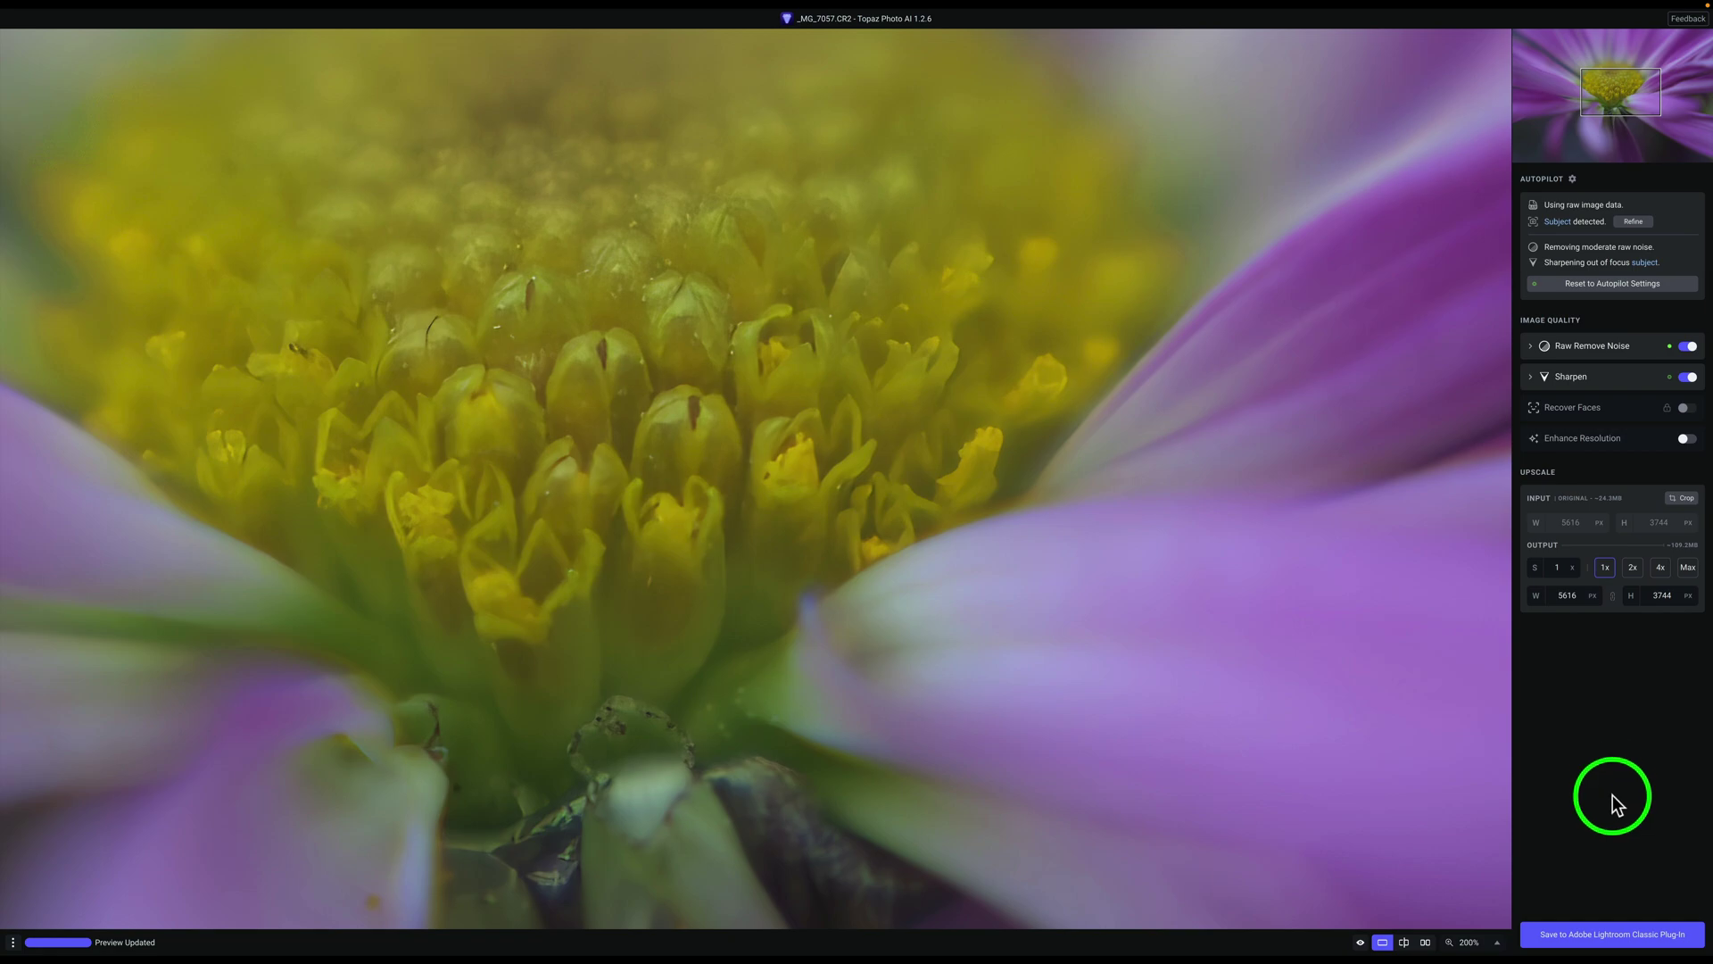
click(1618, 937)
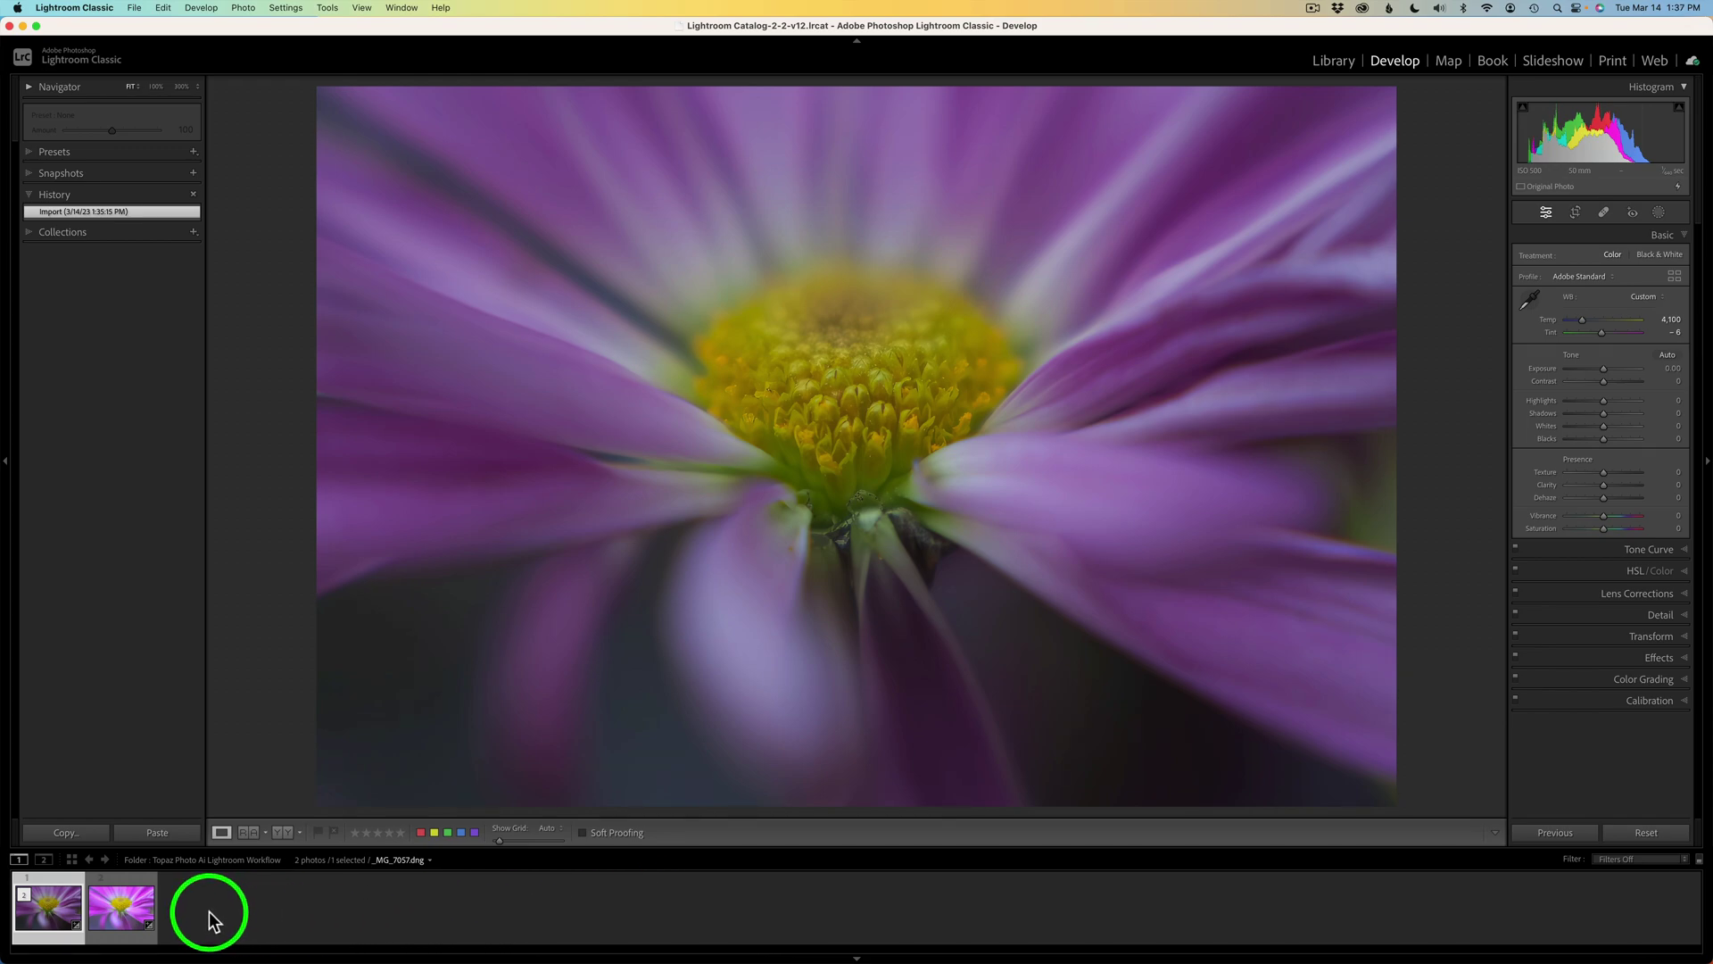
- Compare the edited CR2 against the Topaz DNG in the filmstrip, ending on the CR2
click(137, 909)
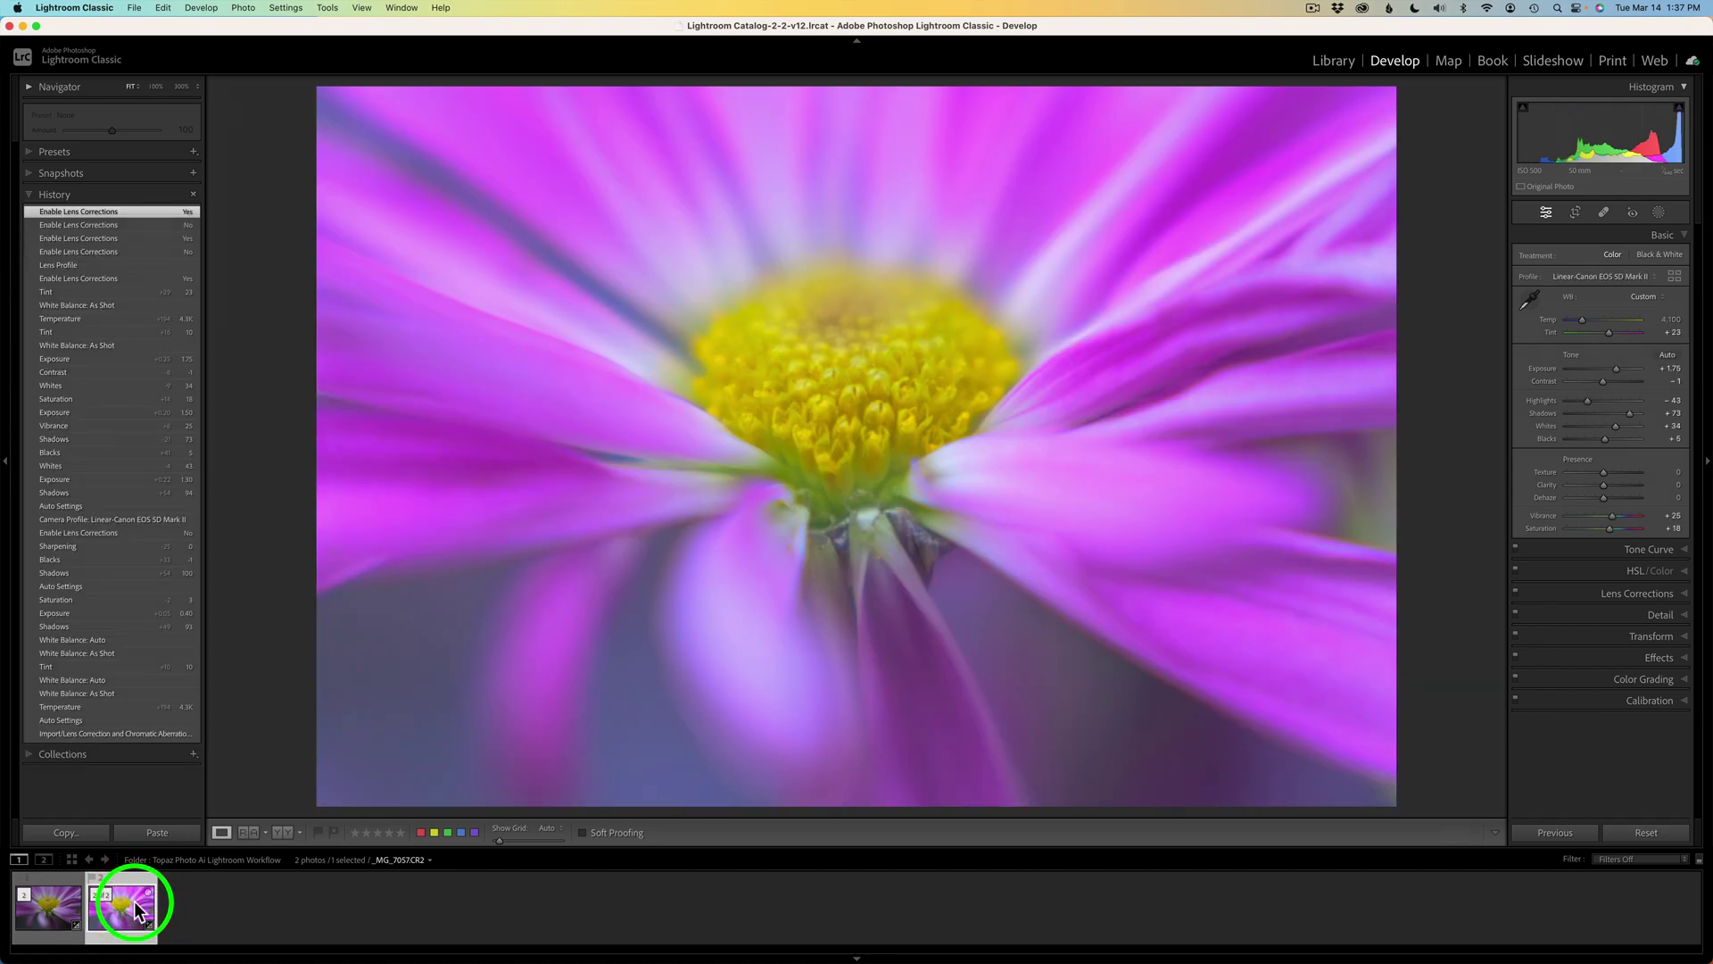
click(59, 910)
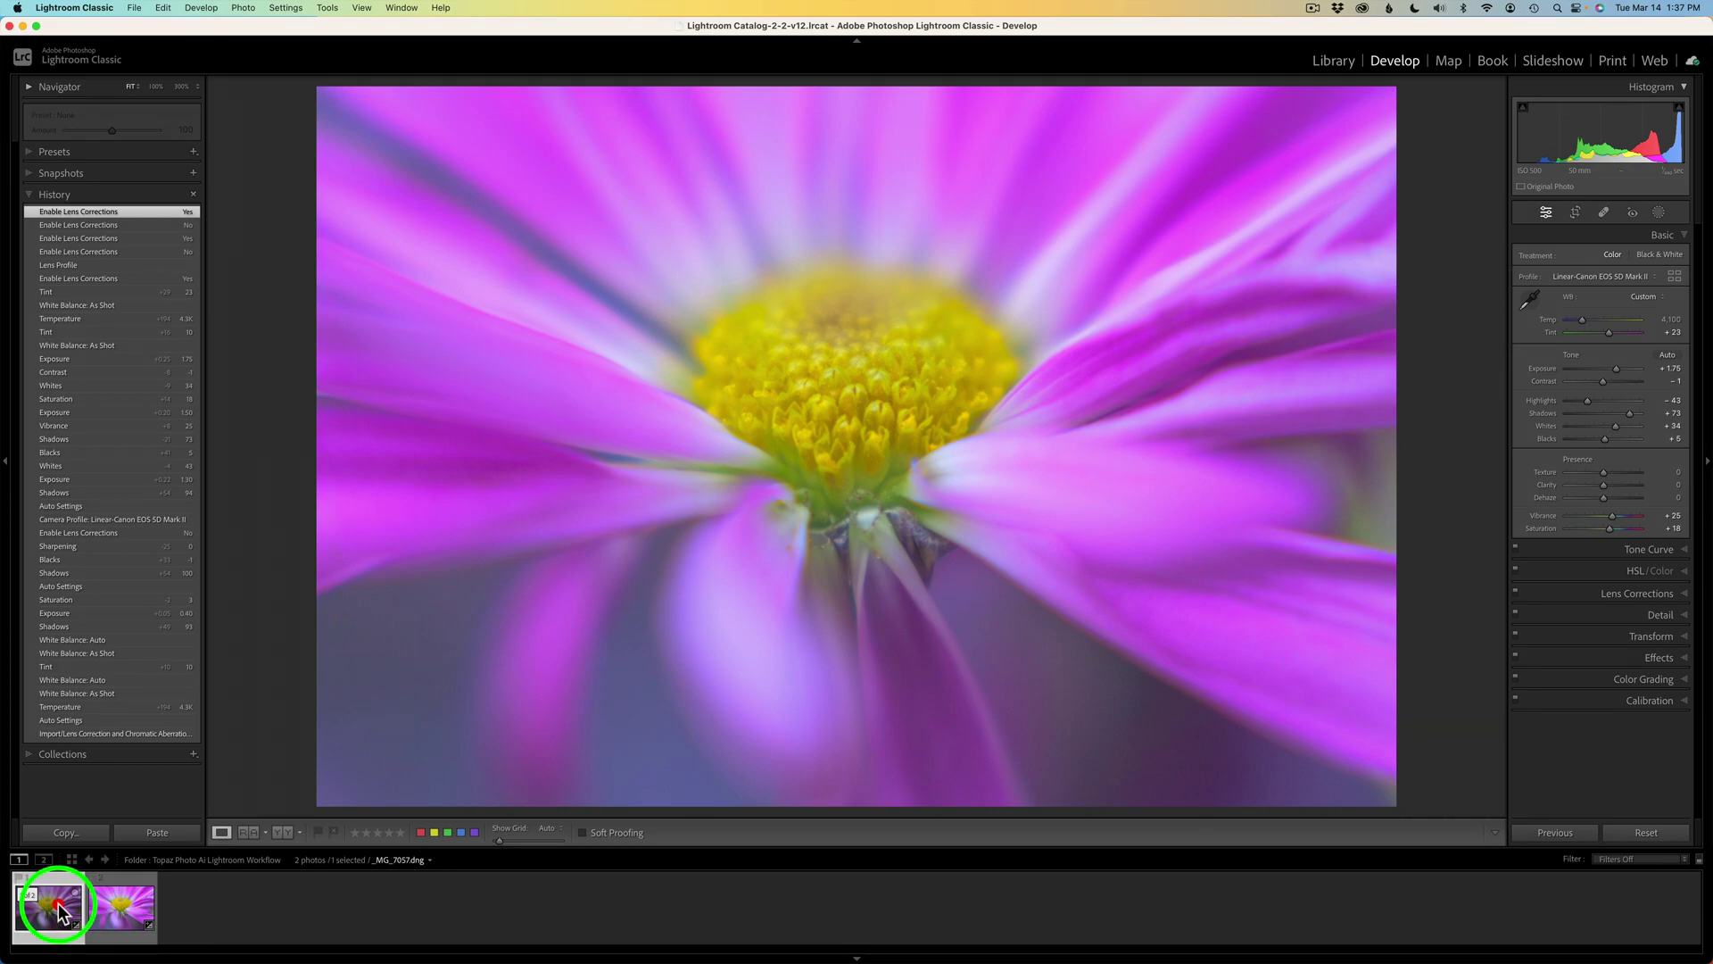
click(125, 907)
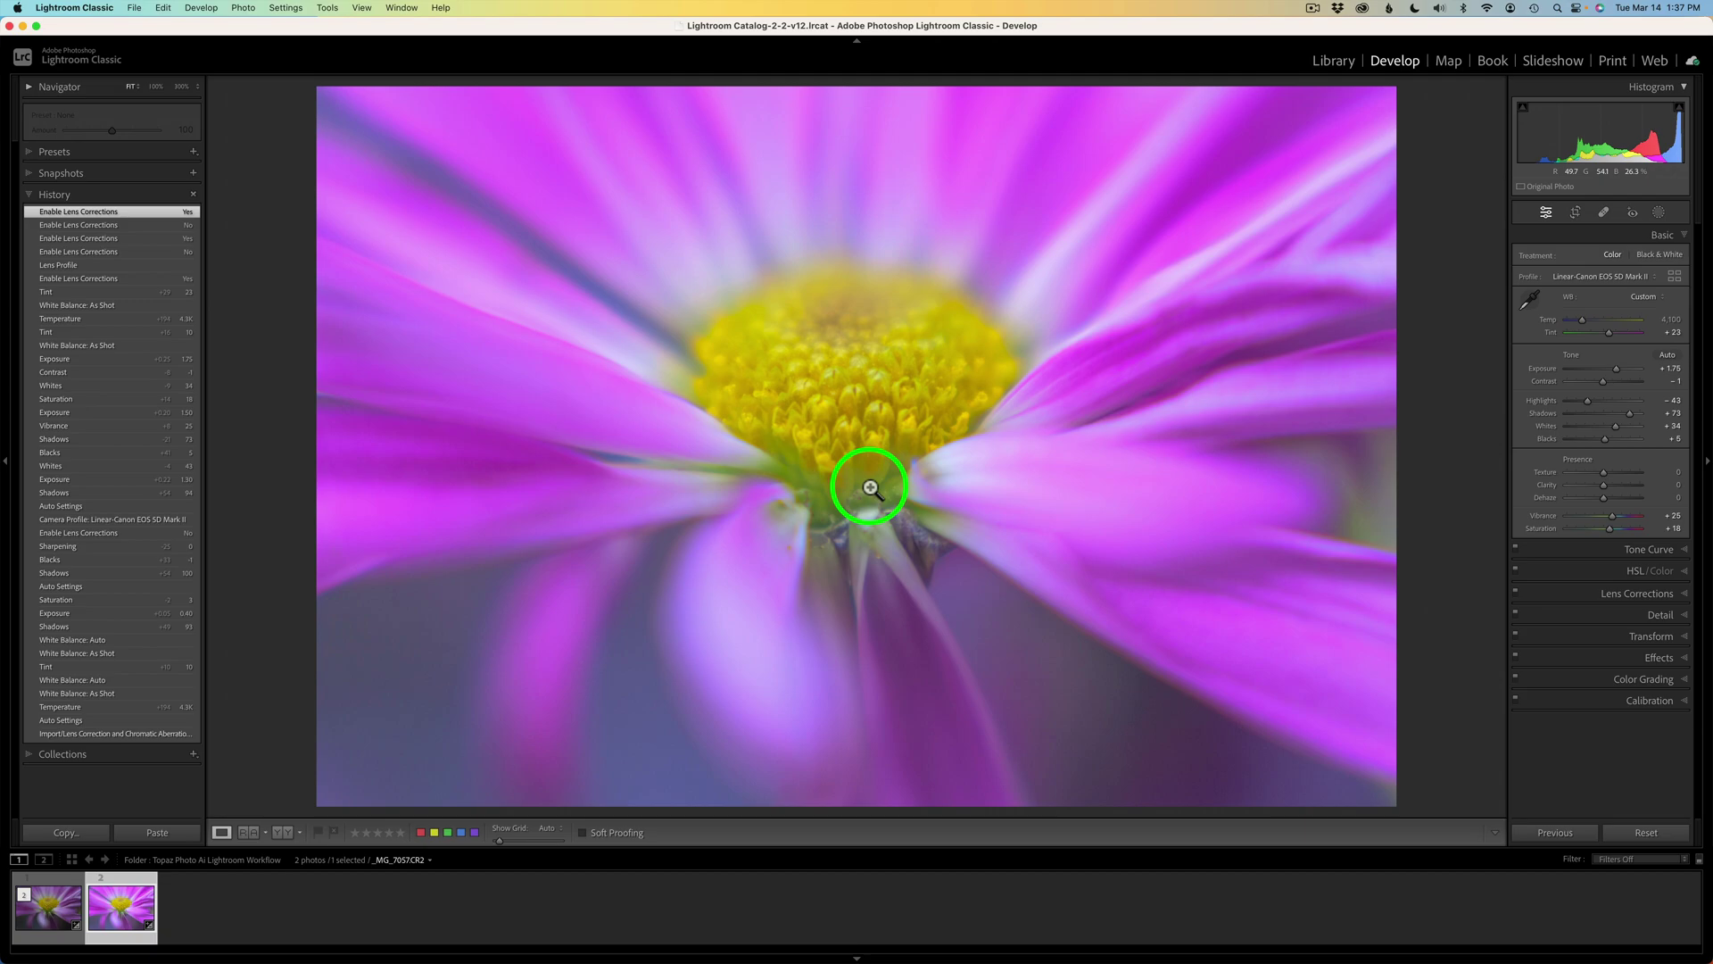
click(56, 912)
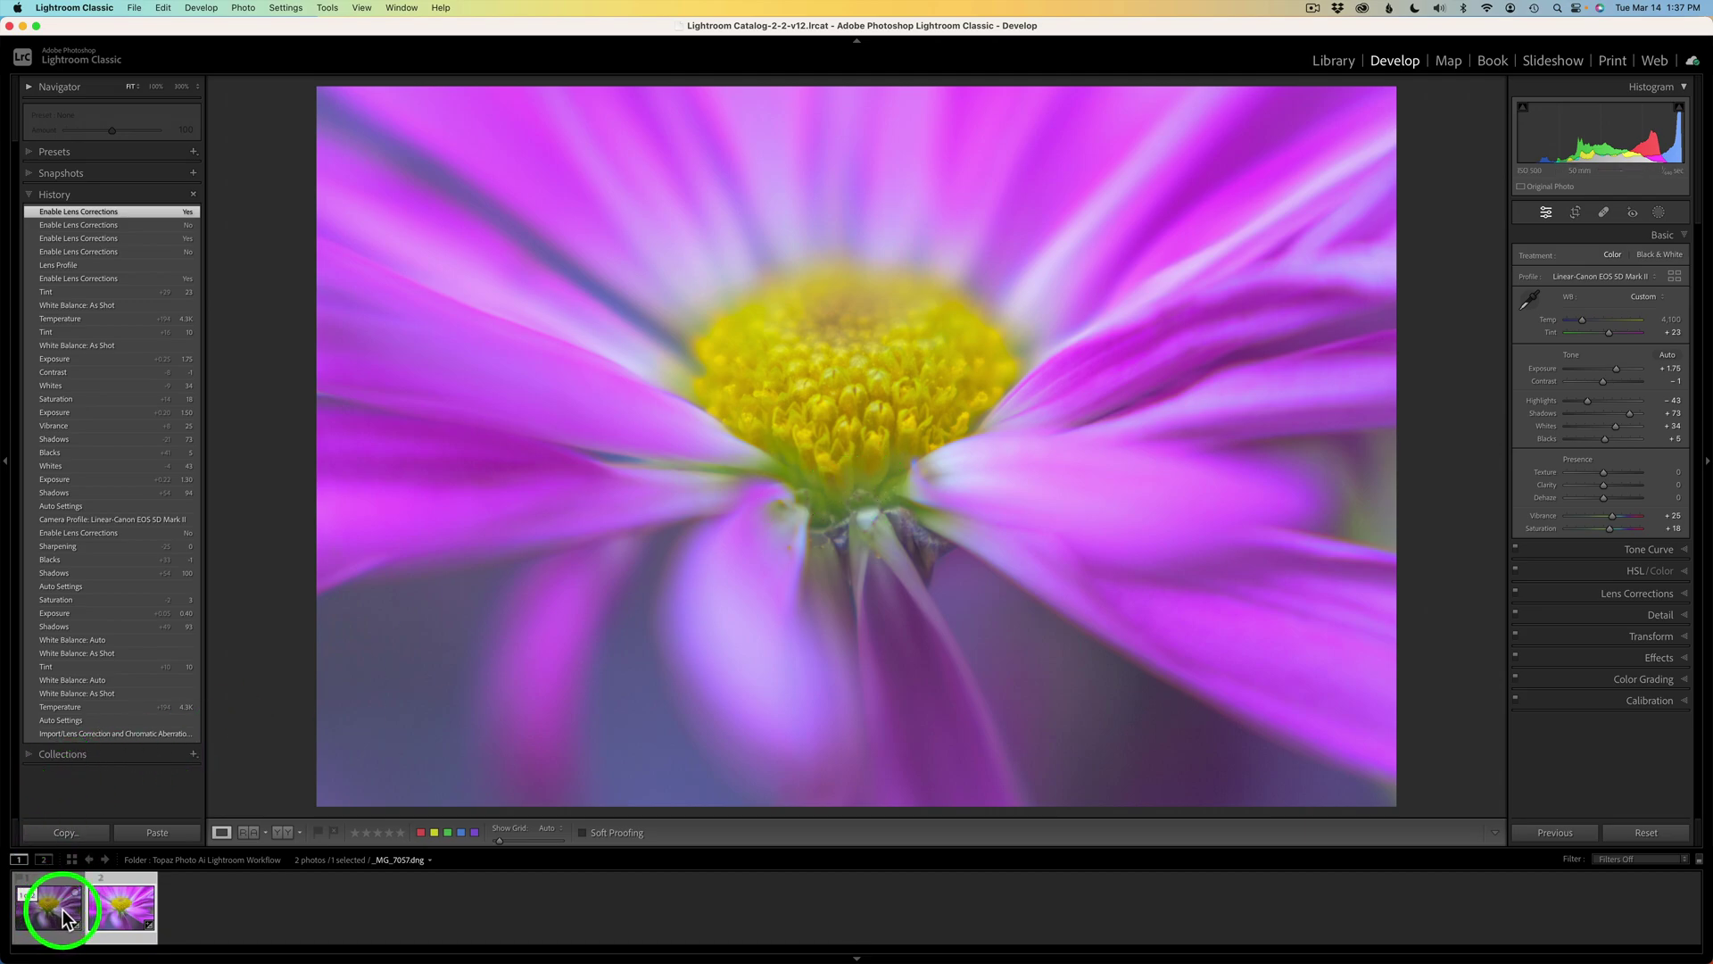
key(Right)
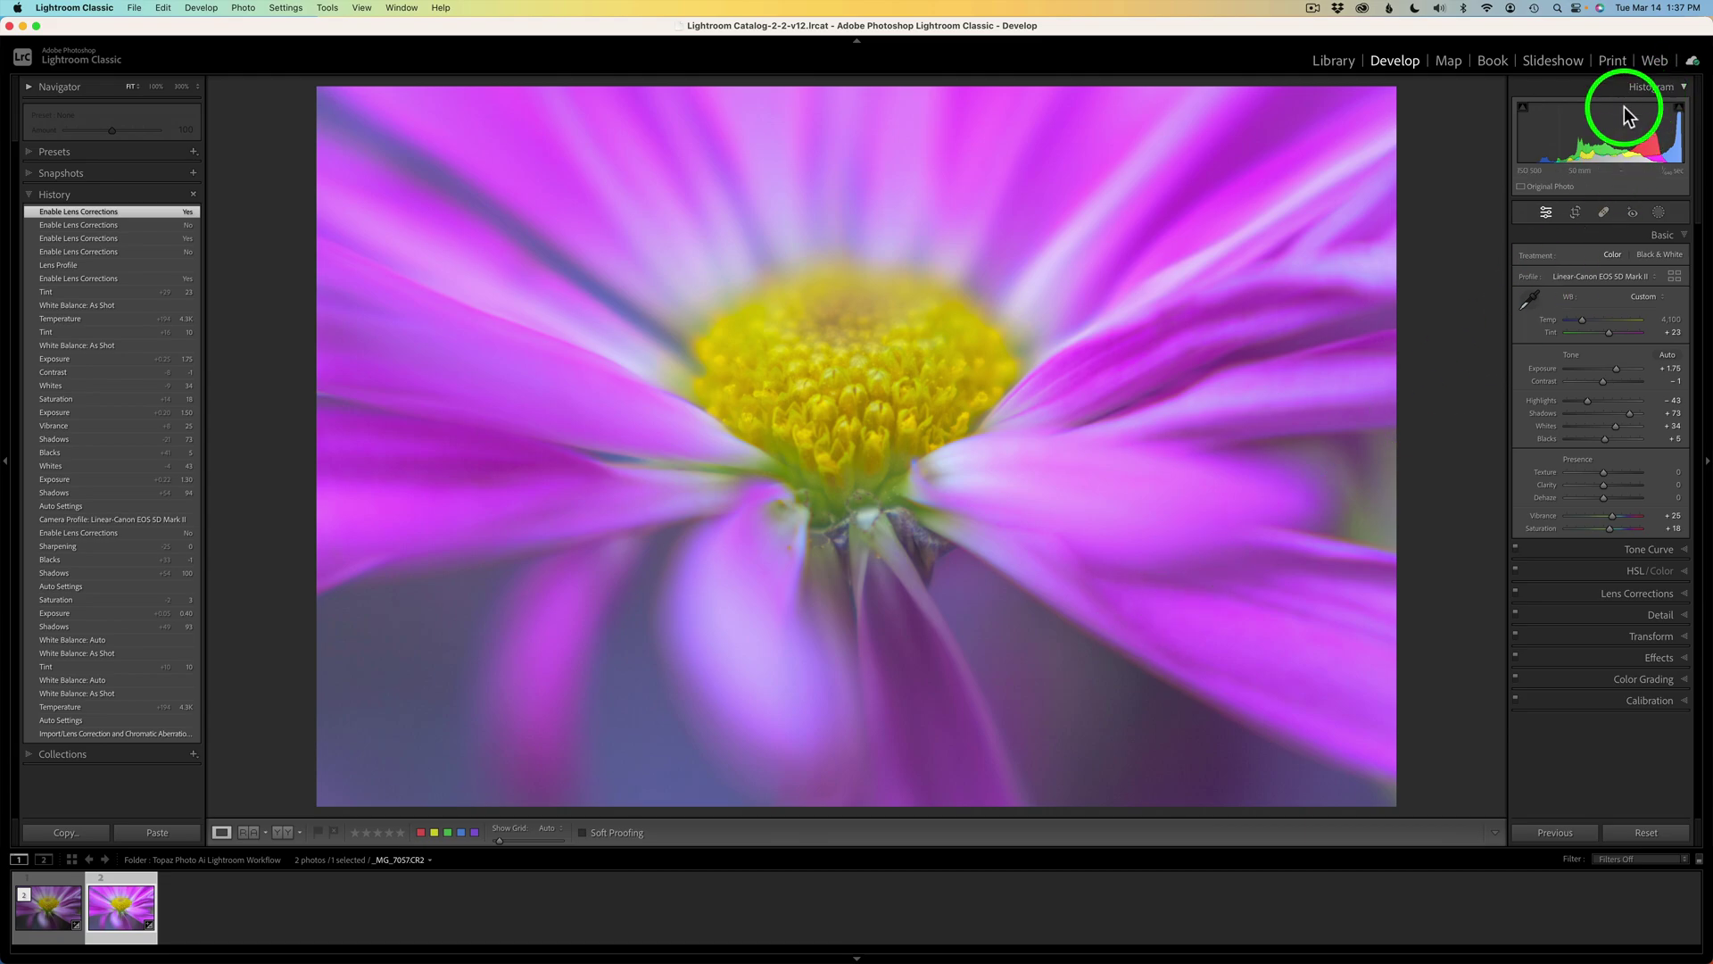
- Copy all develop settings from the original CR2 and paste them onto the Topaz DNG
click(79, 834)
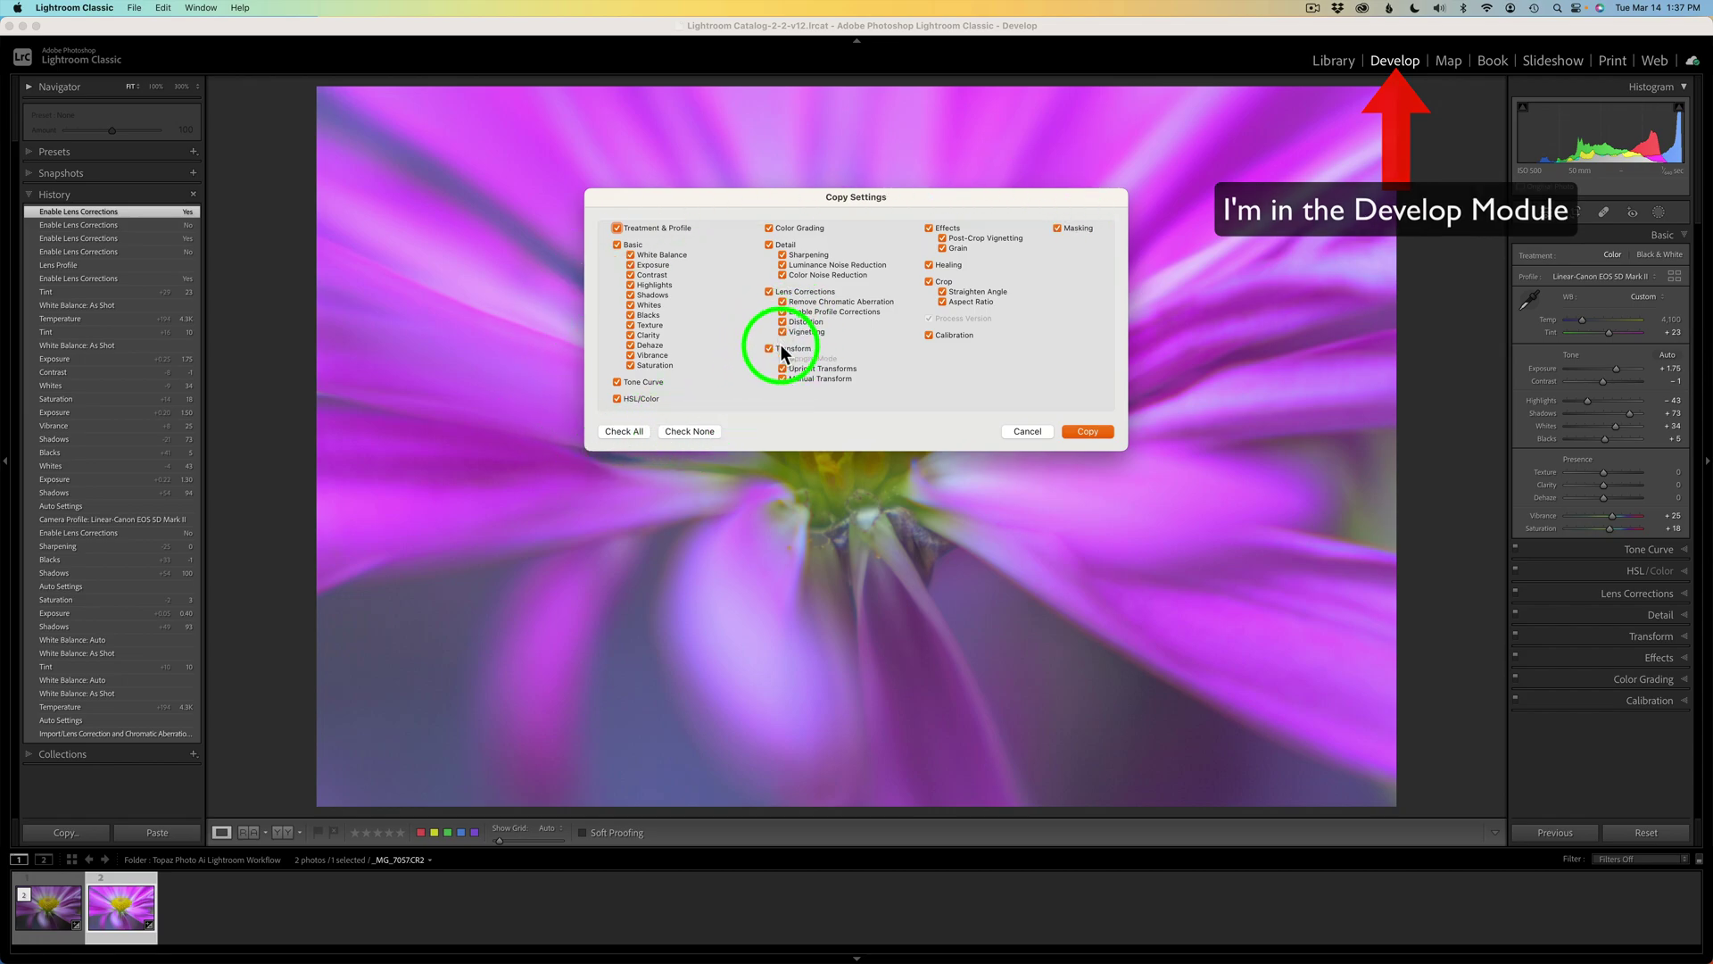
click(635, 435)
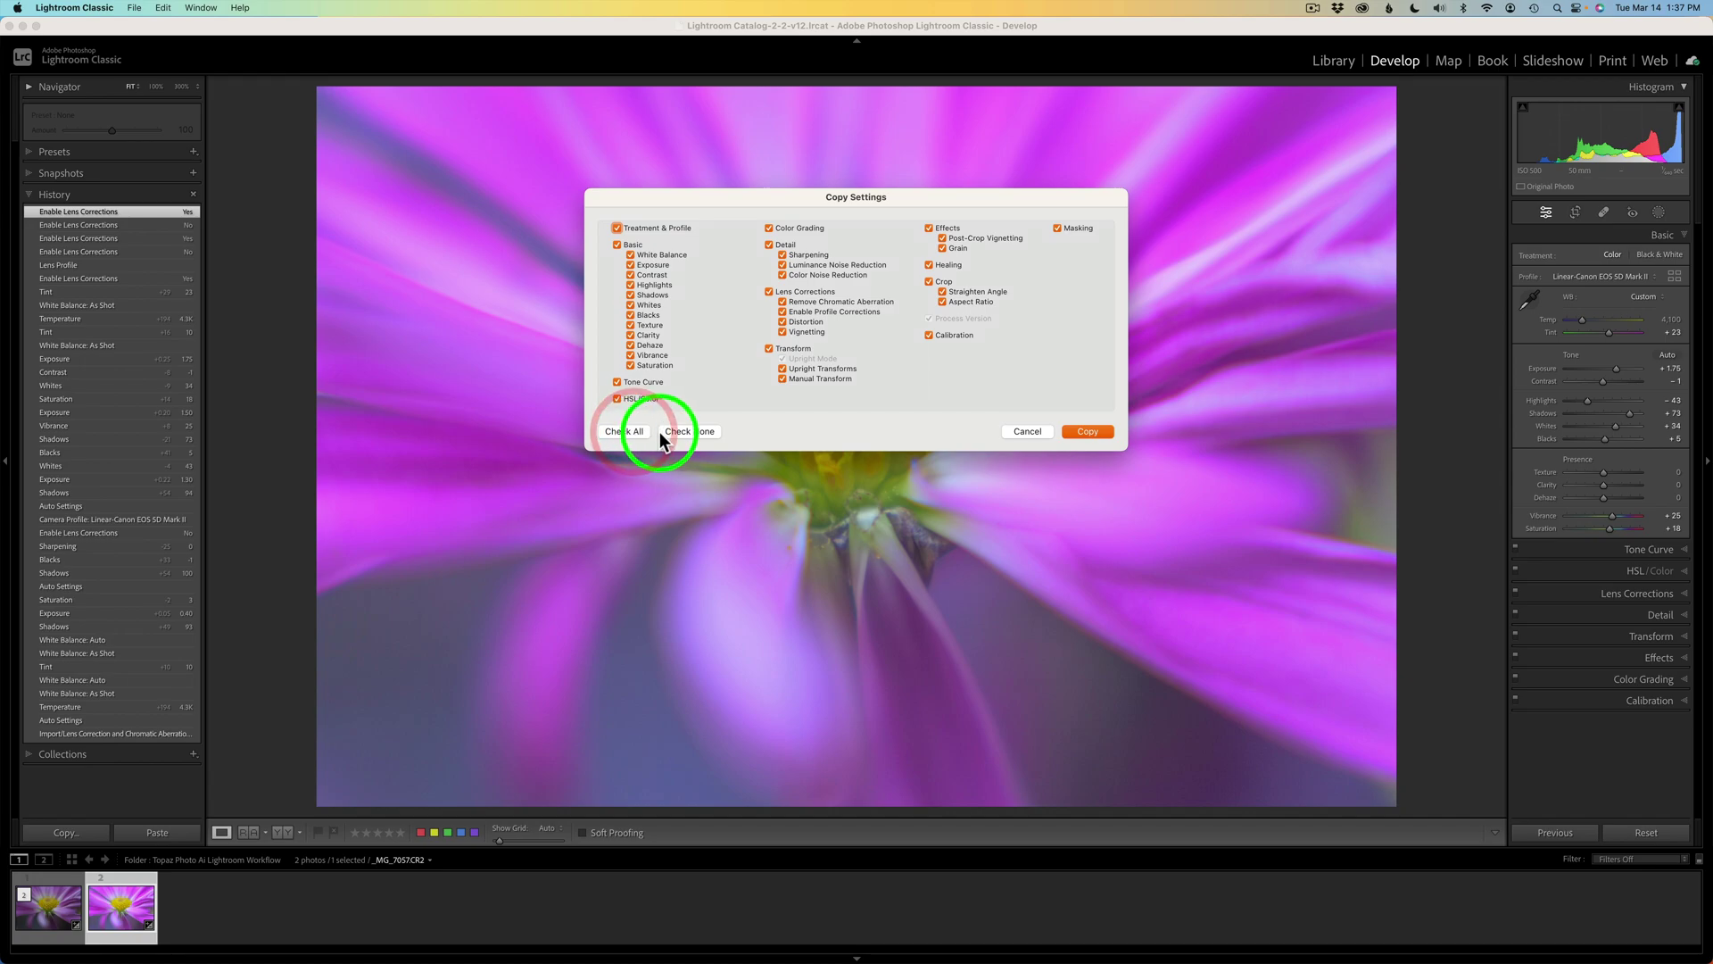
click(1090, 435)
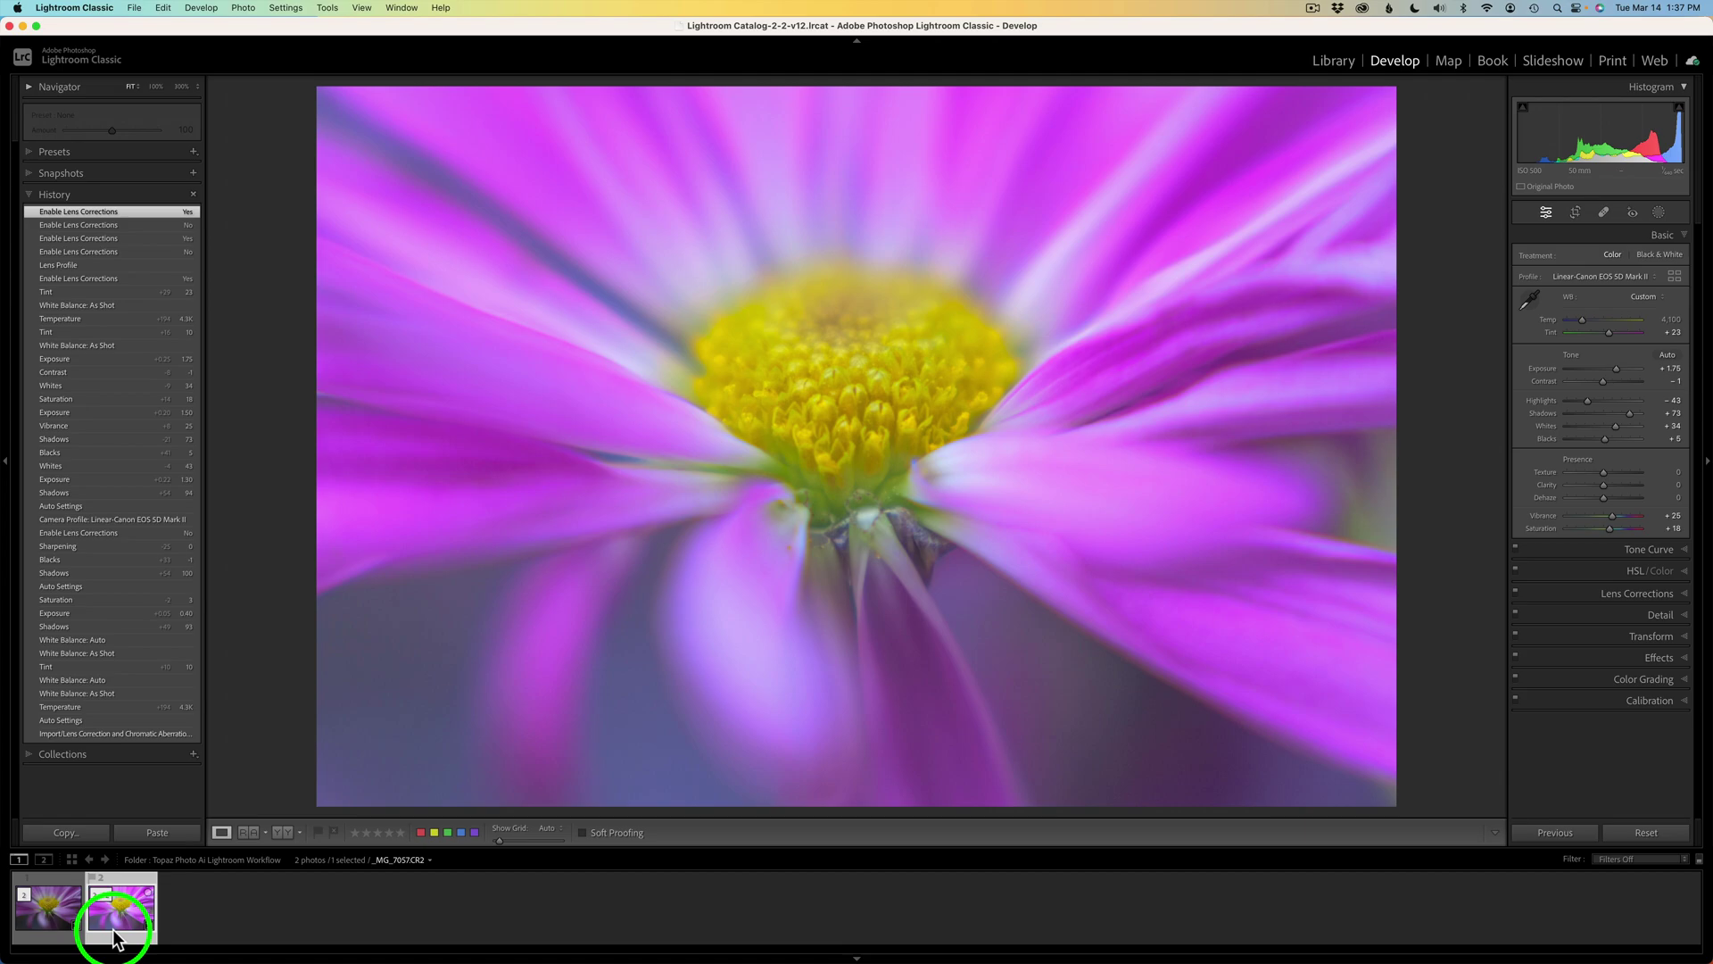
click(51, 908)
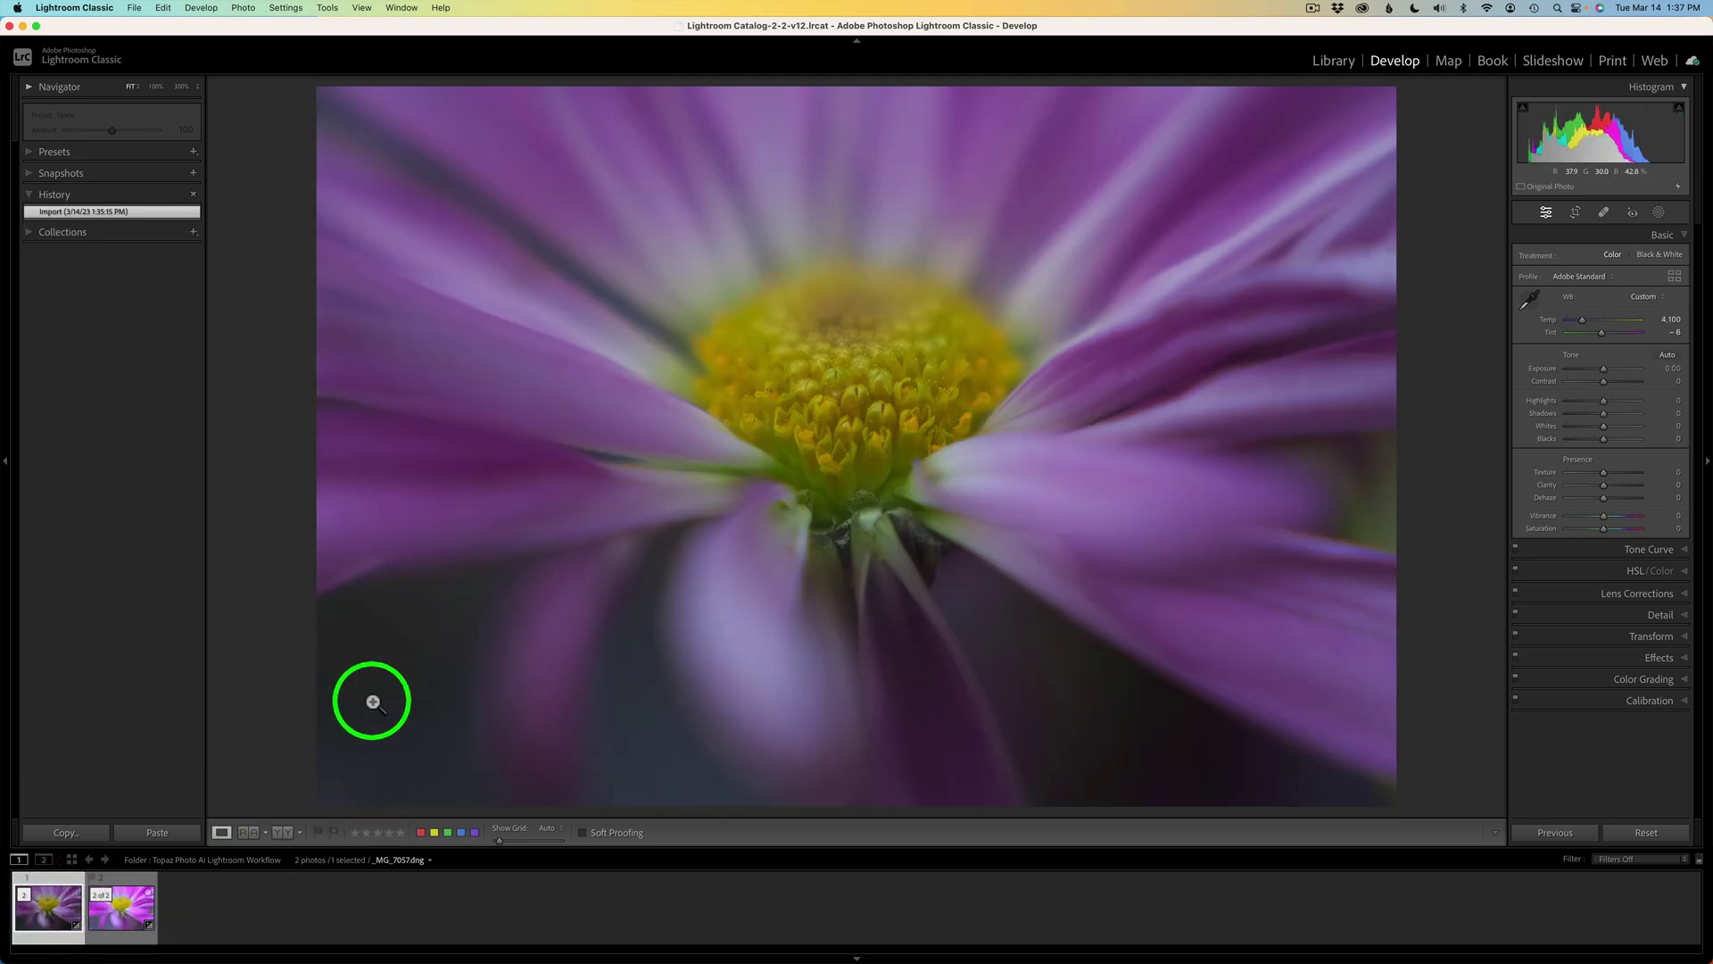
click(161, 833)
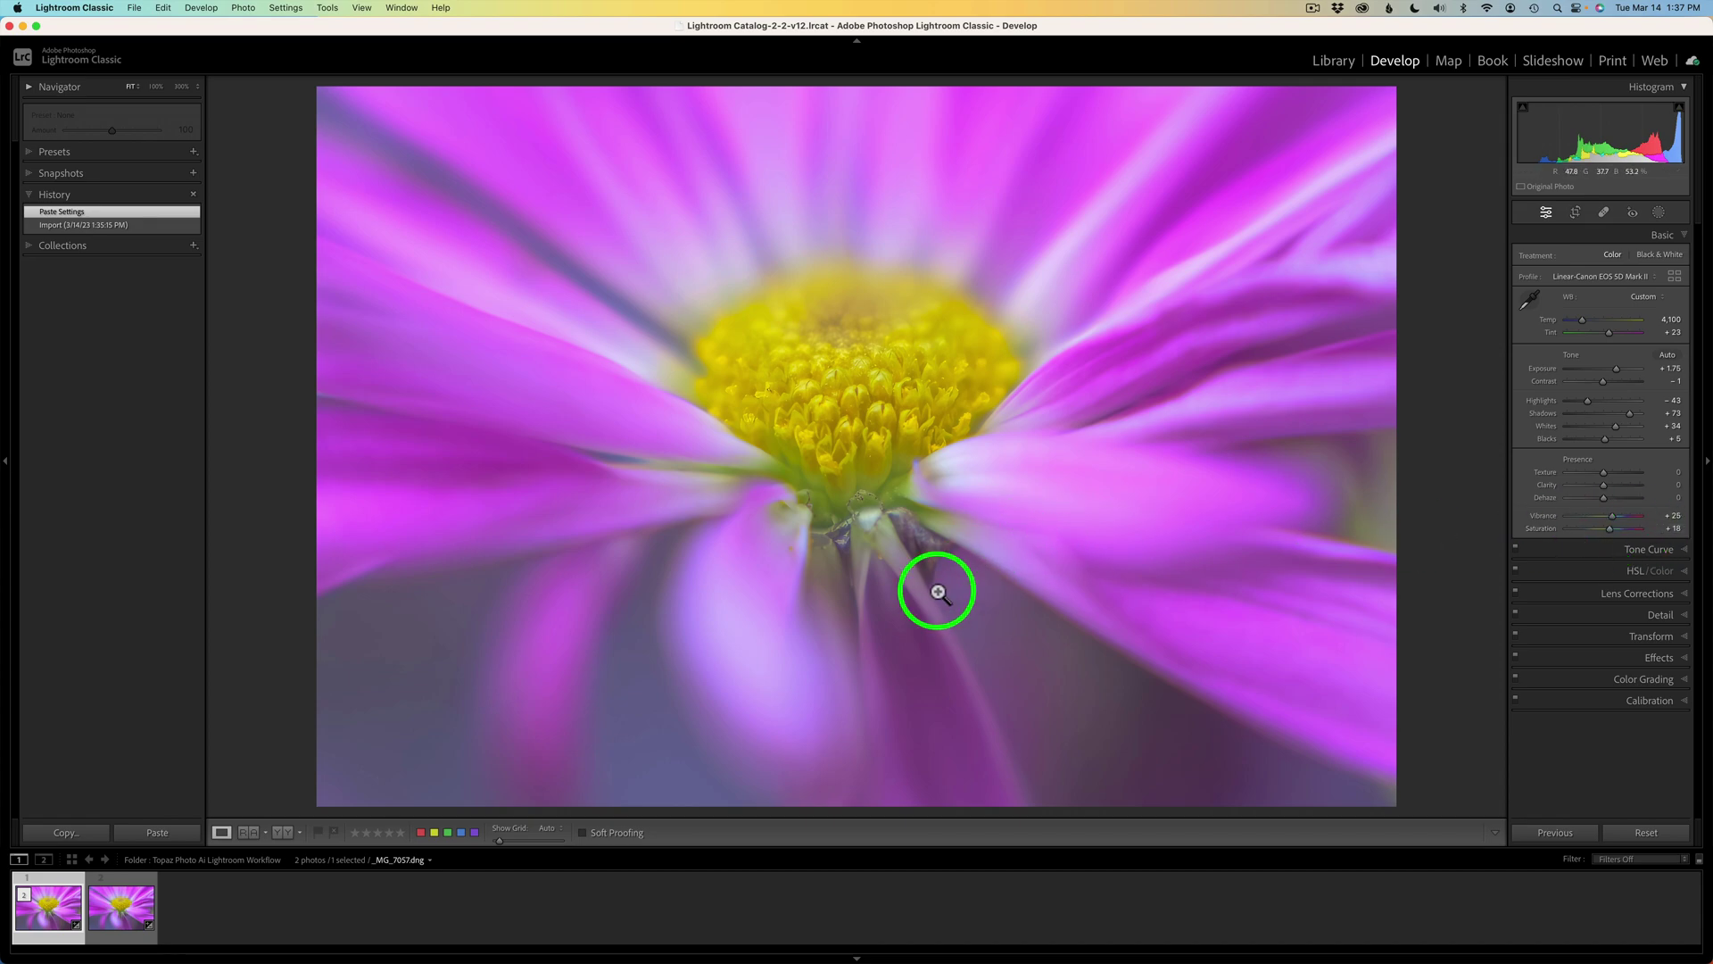
click(127, 914)
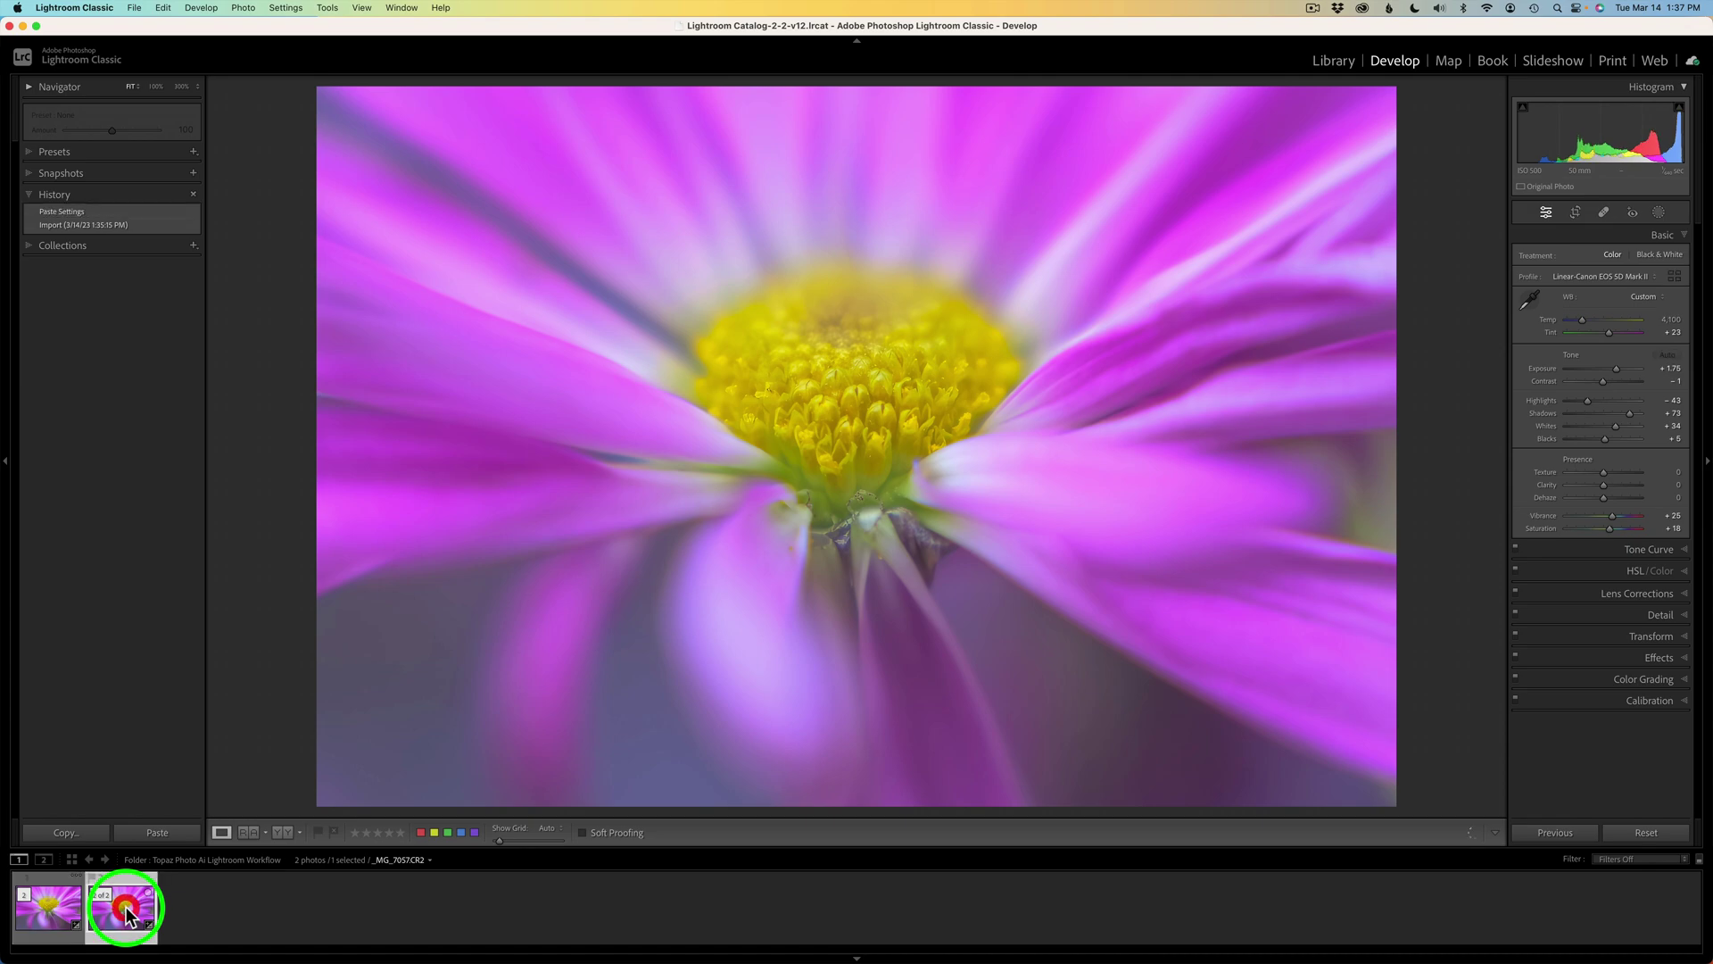
click(51, 916)
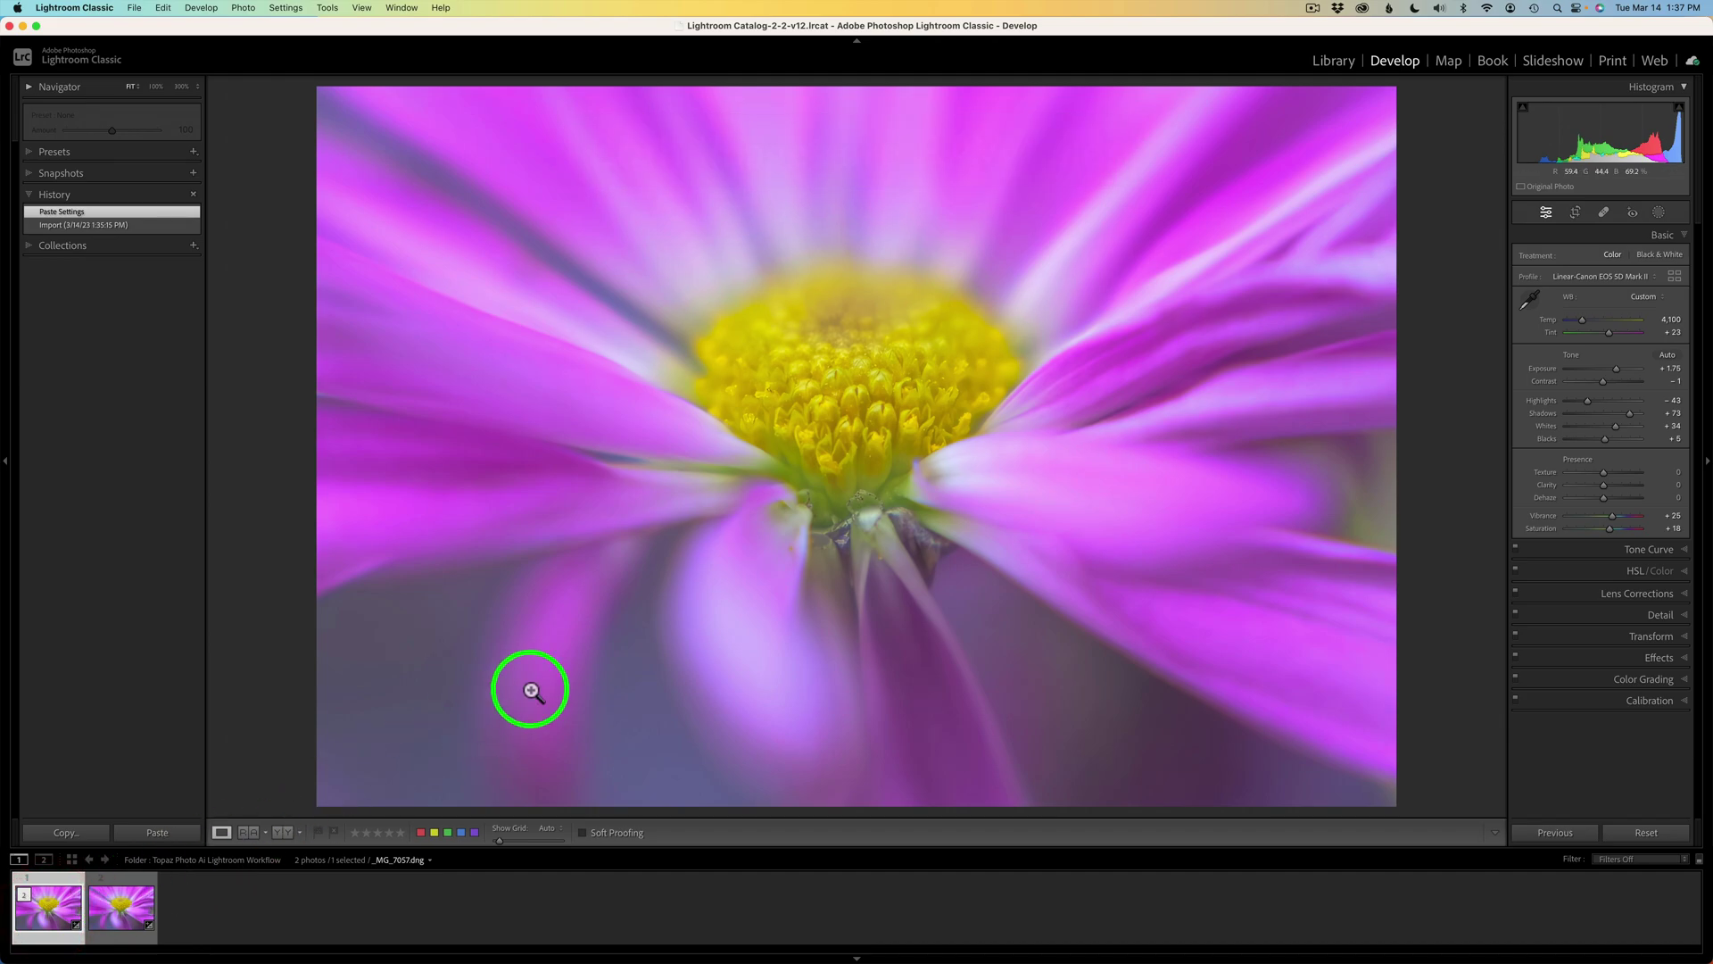
click(865, 386)
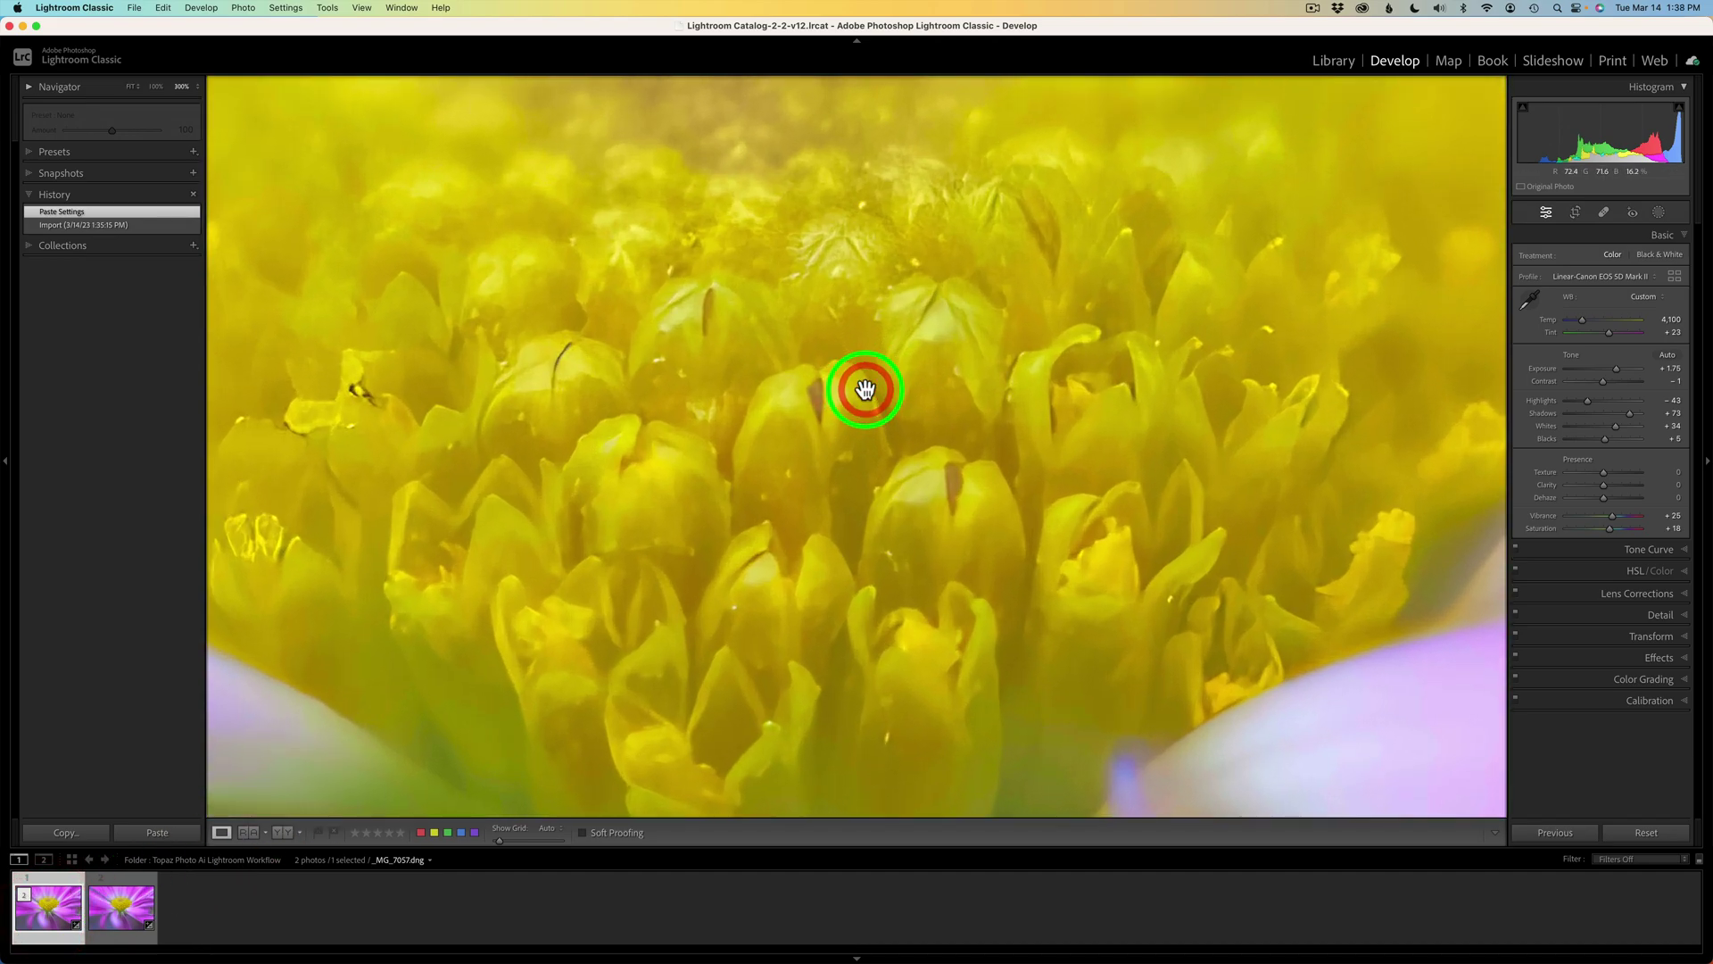
drag(874, 476, 864, 409)
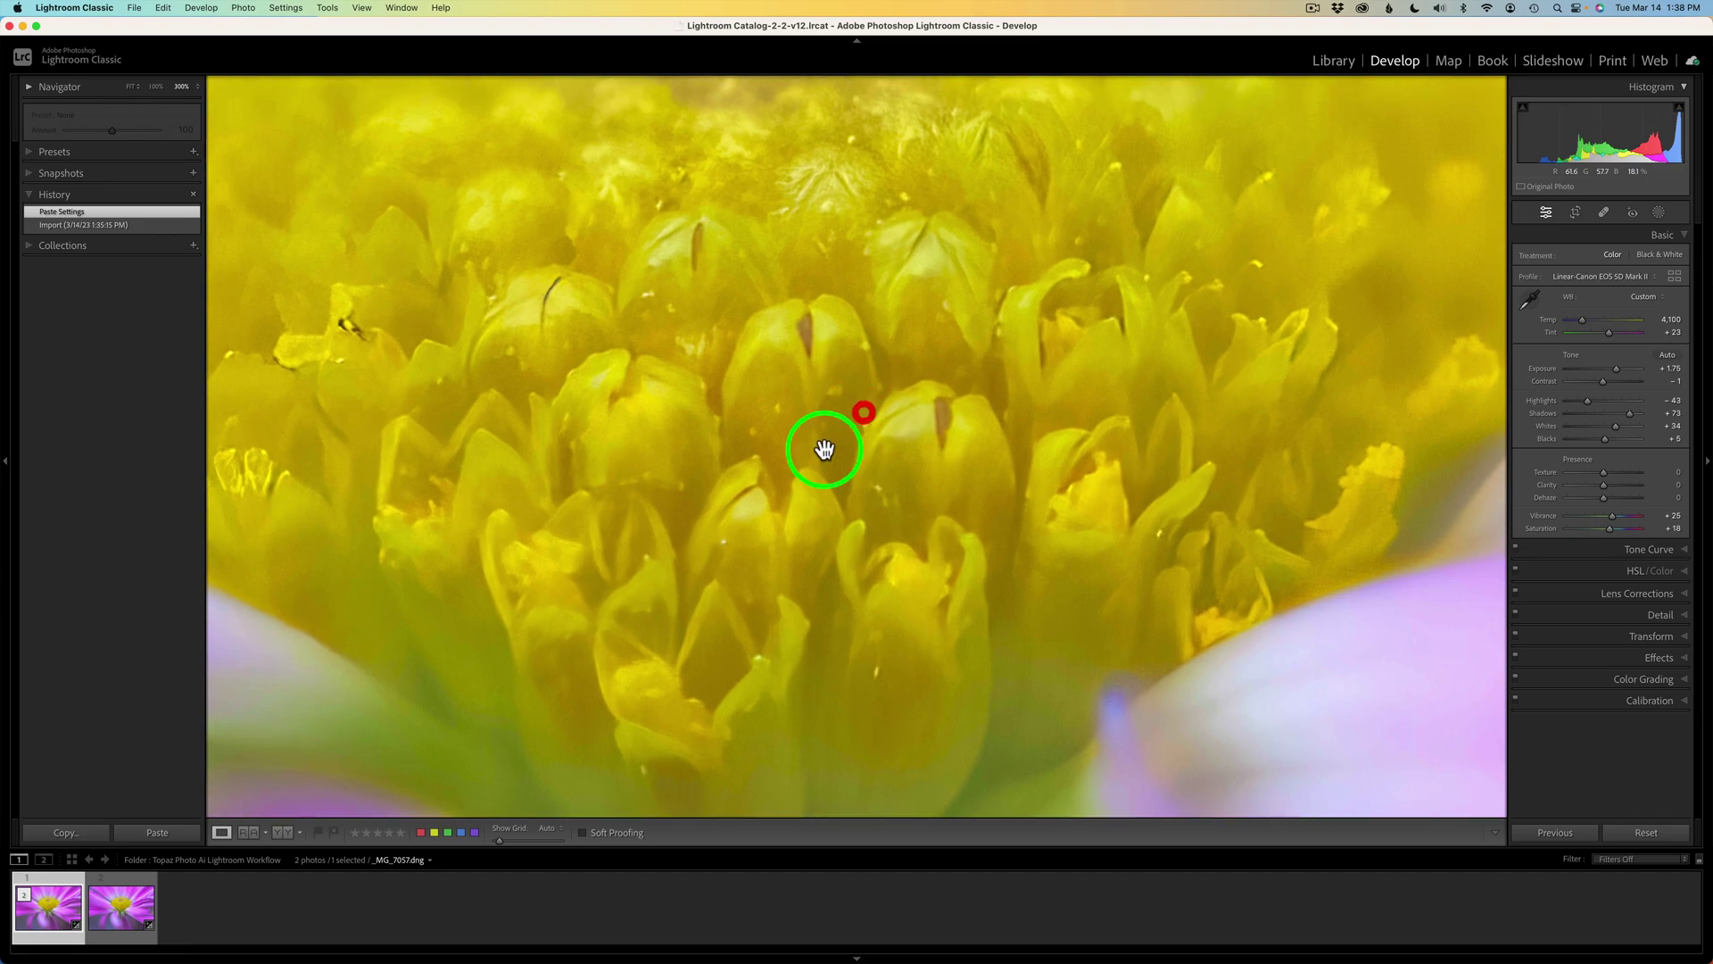
click(126, 908)
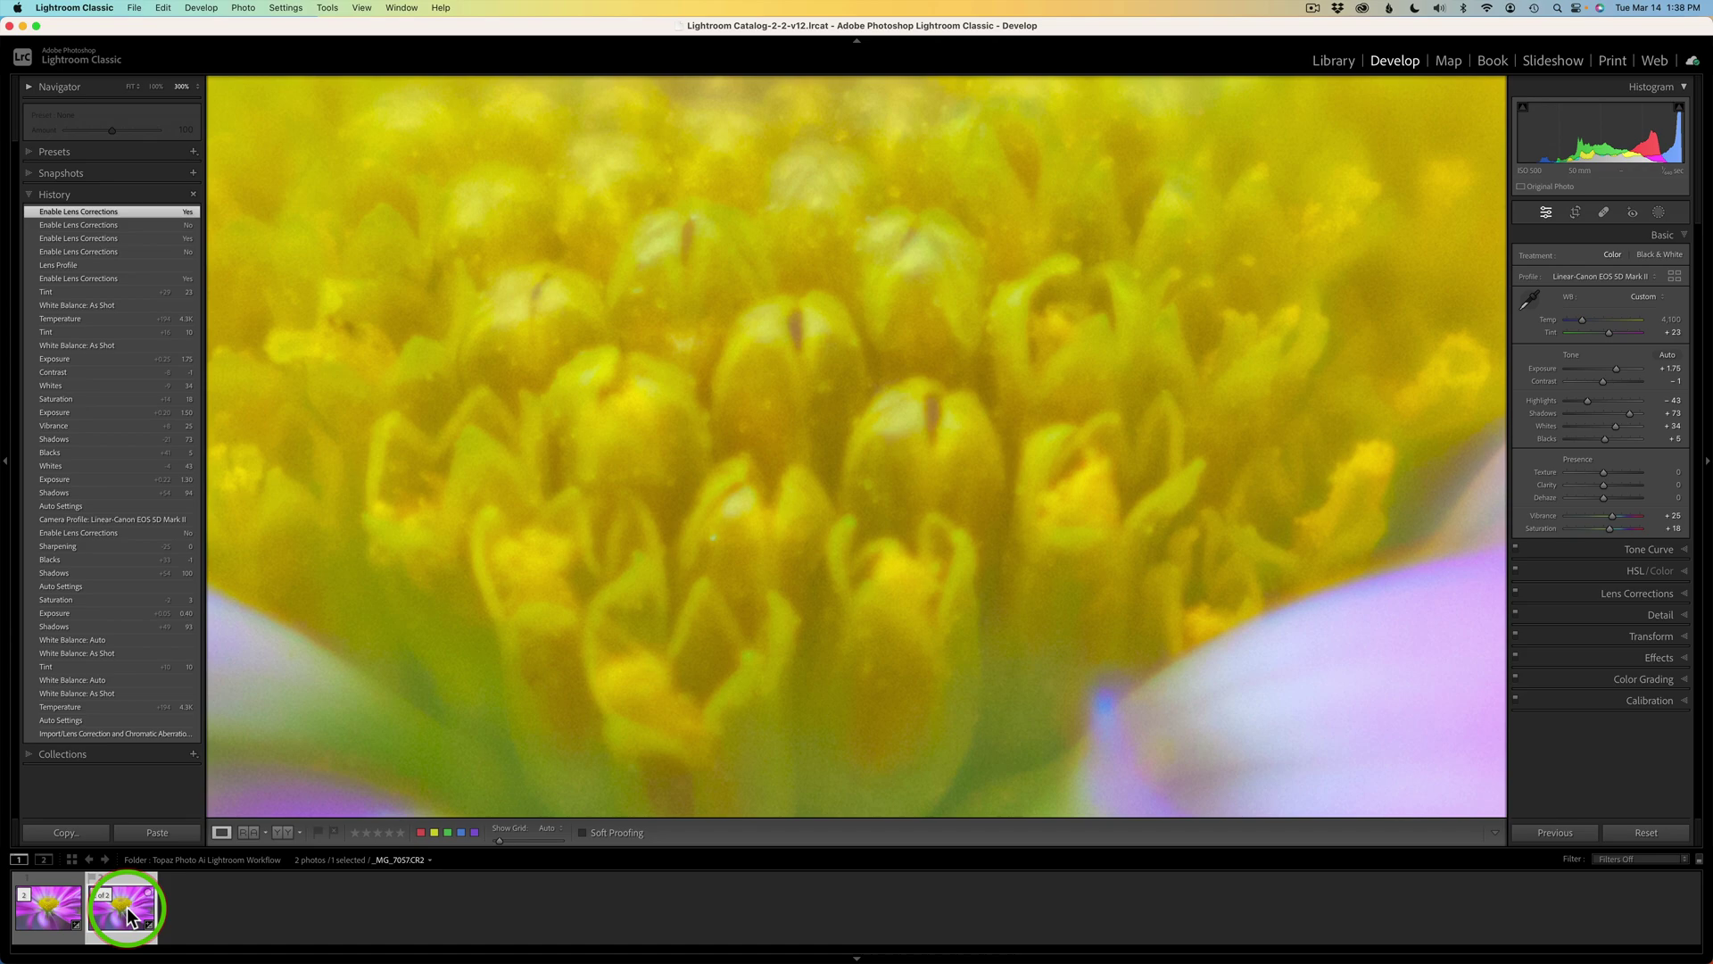
click(49, 908)
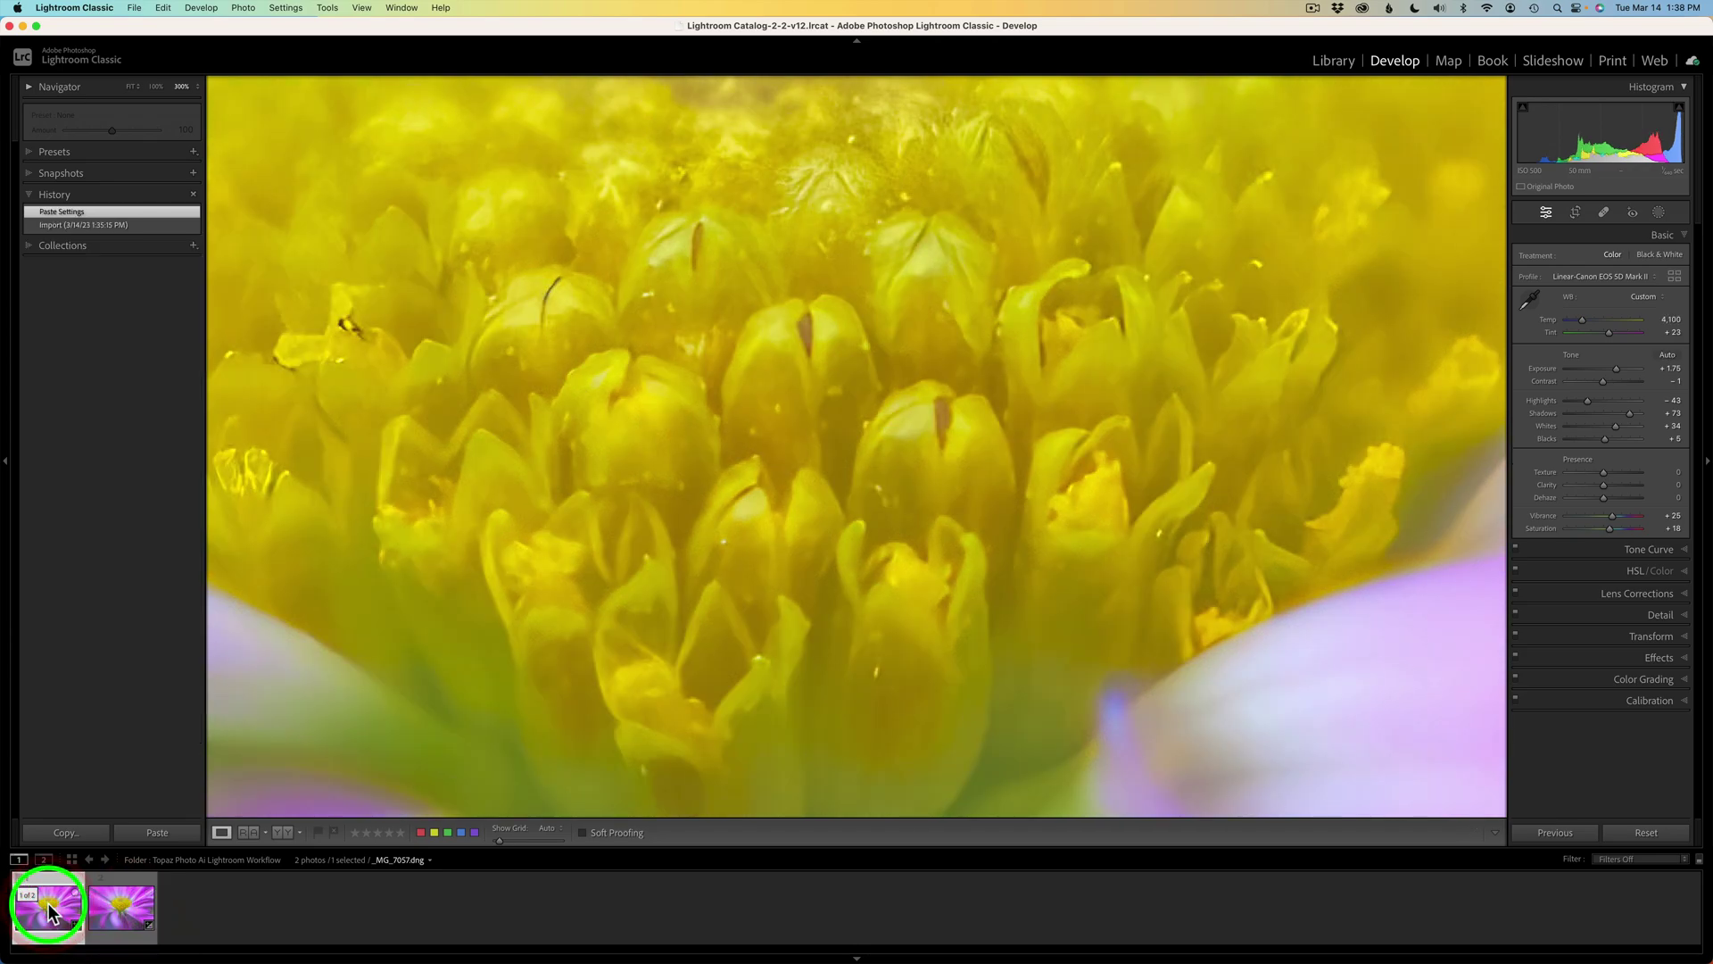
click(830, 473)
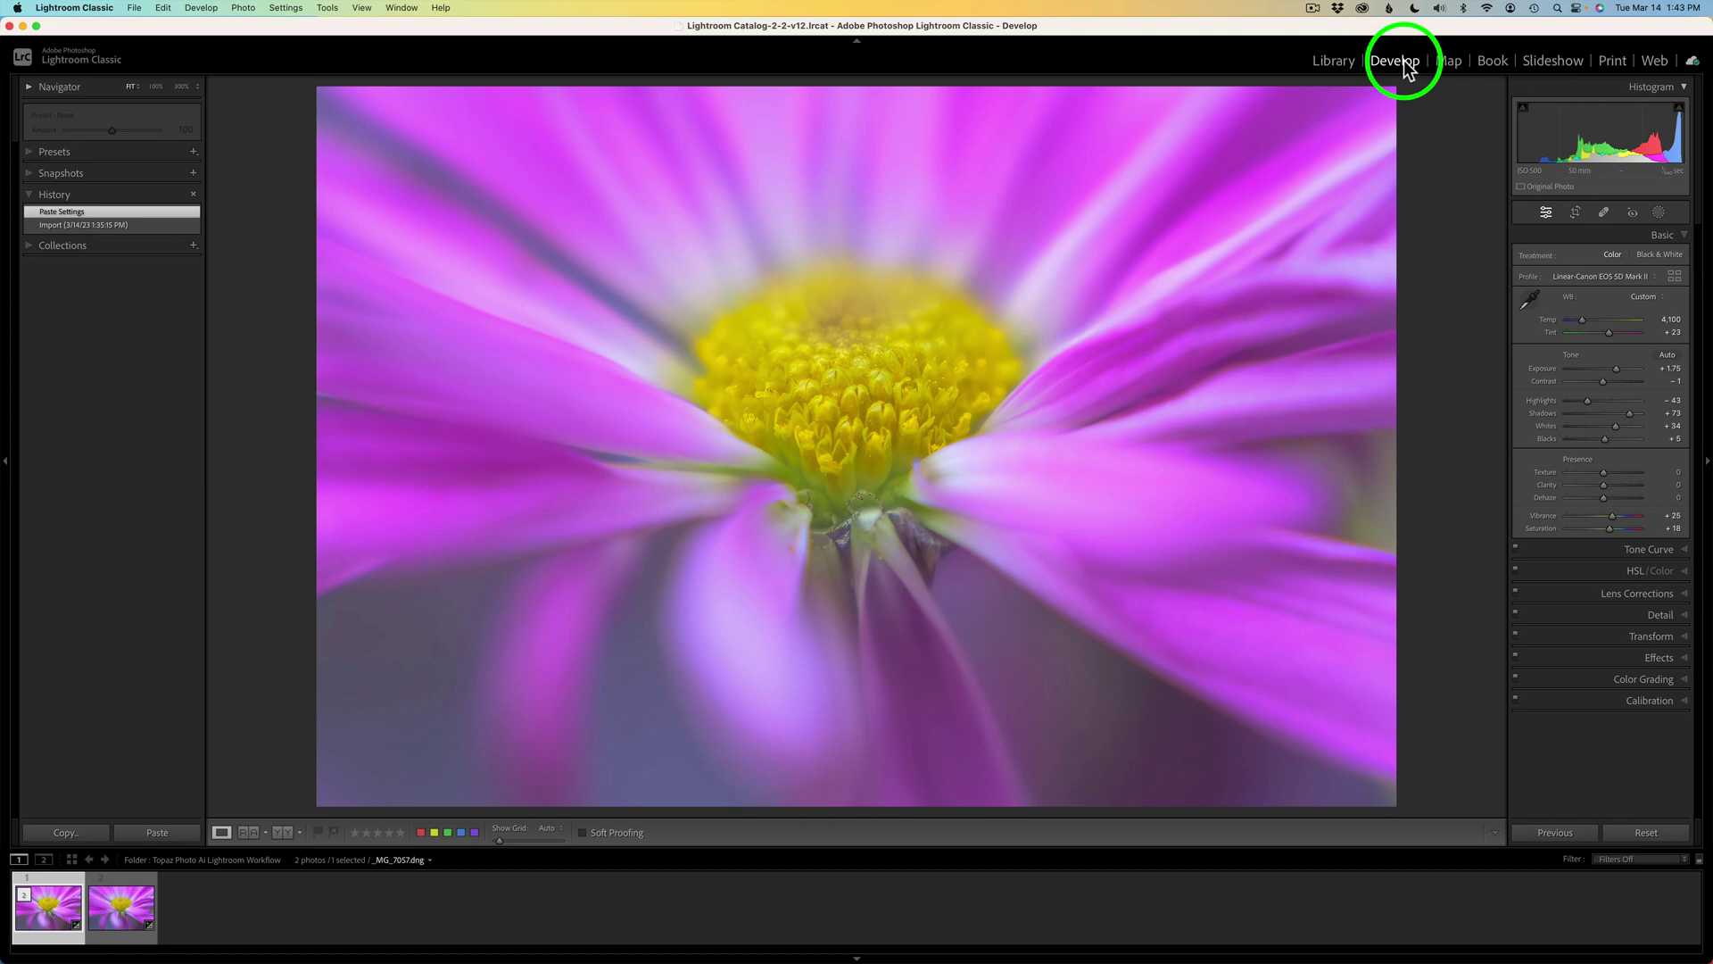
- Switch to Library to see the DNG's metadata listing Topaz Photo AI 1.2.6 as software
click(1336, 63)
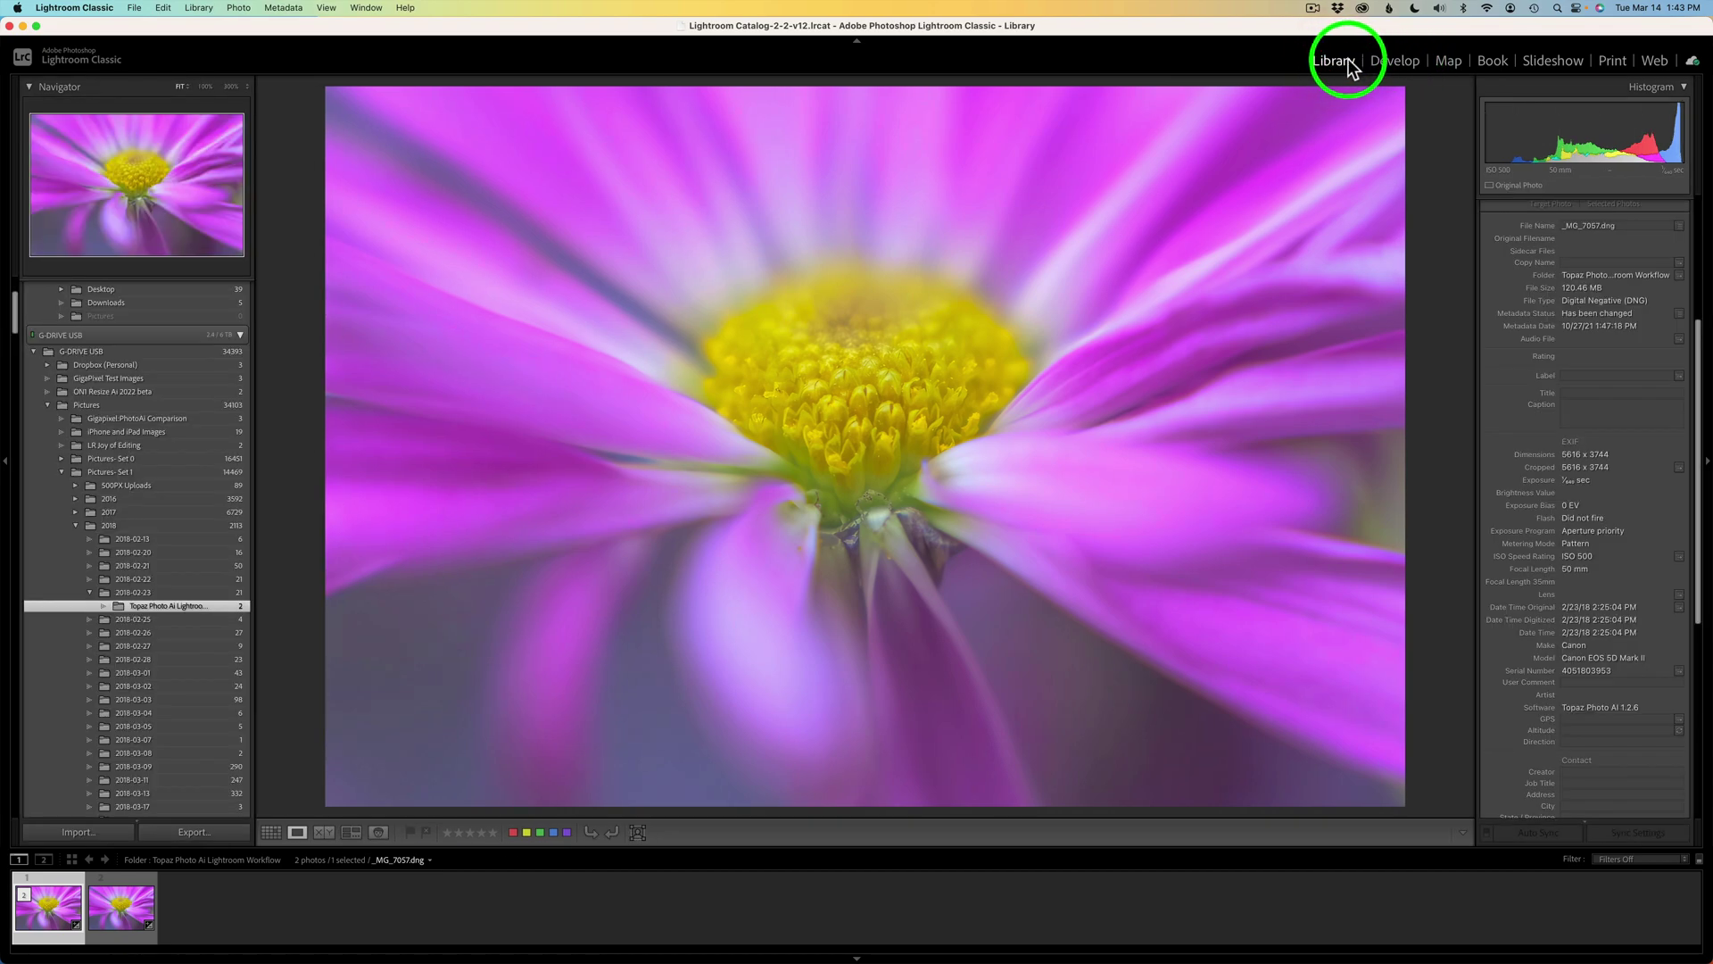
click(1400, 64)
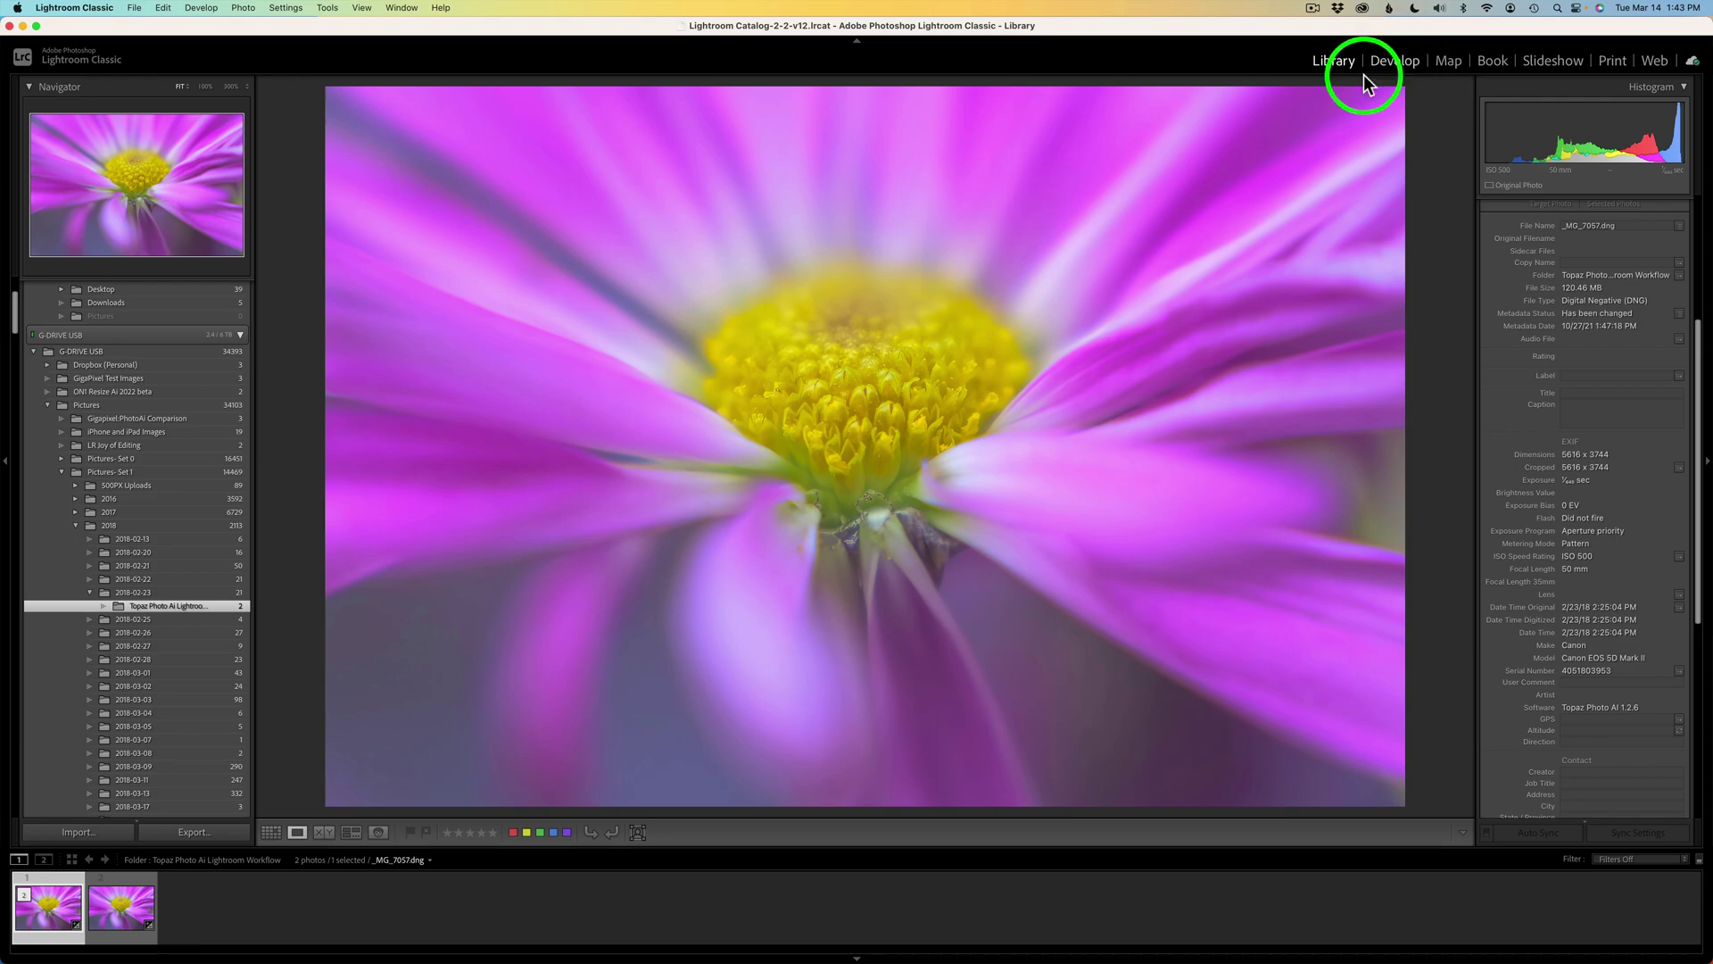